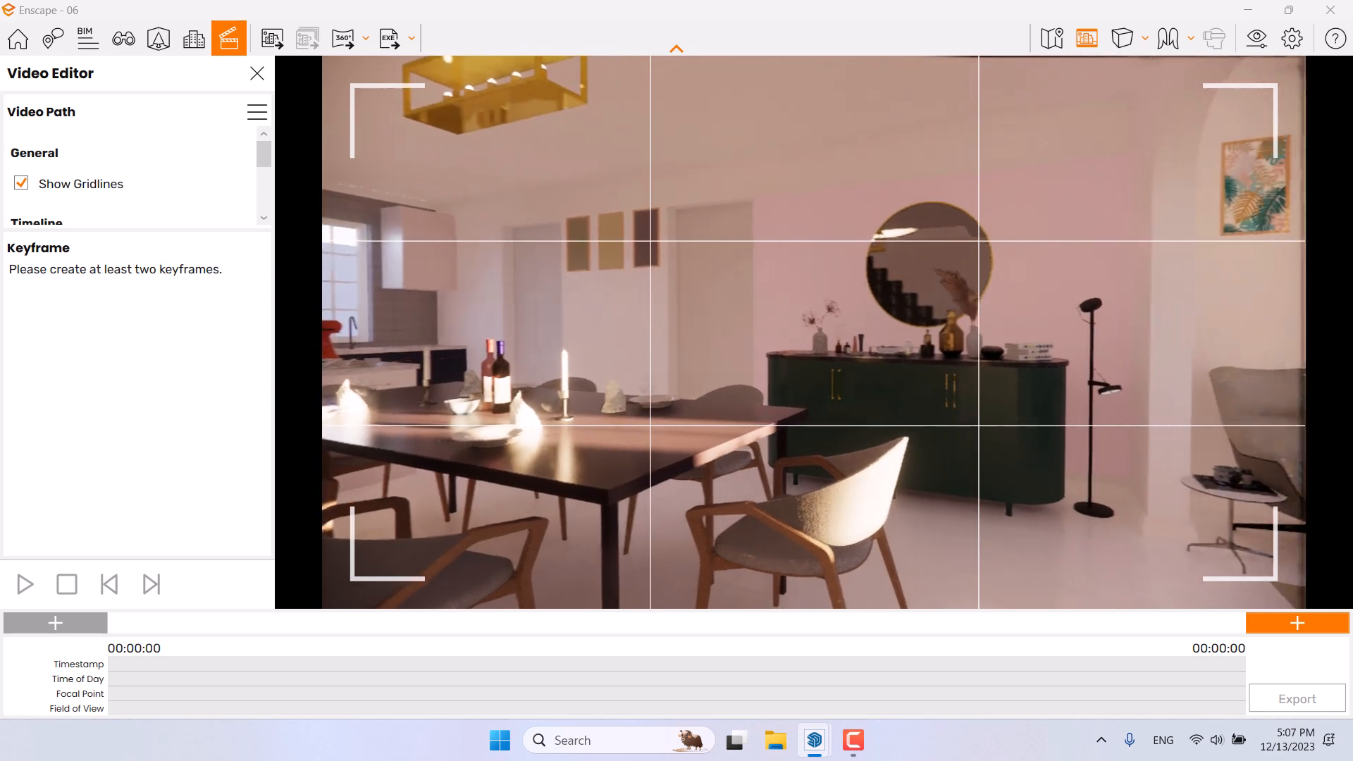
Step: Frame the dining table with the green sideboard and round mirror straight on, and add two starting keyframes at this camera position
{"action": "key", "text": "a"}
{"action": "left_click_drag", "start_coordinate": [811, 341], "coordinate": [827, 341]}
{"action": "key", "text": "a"}
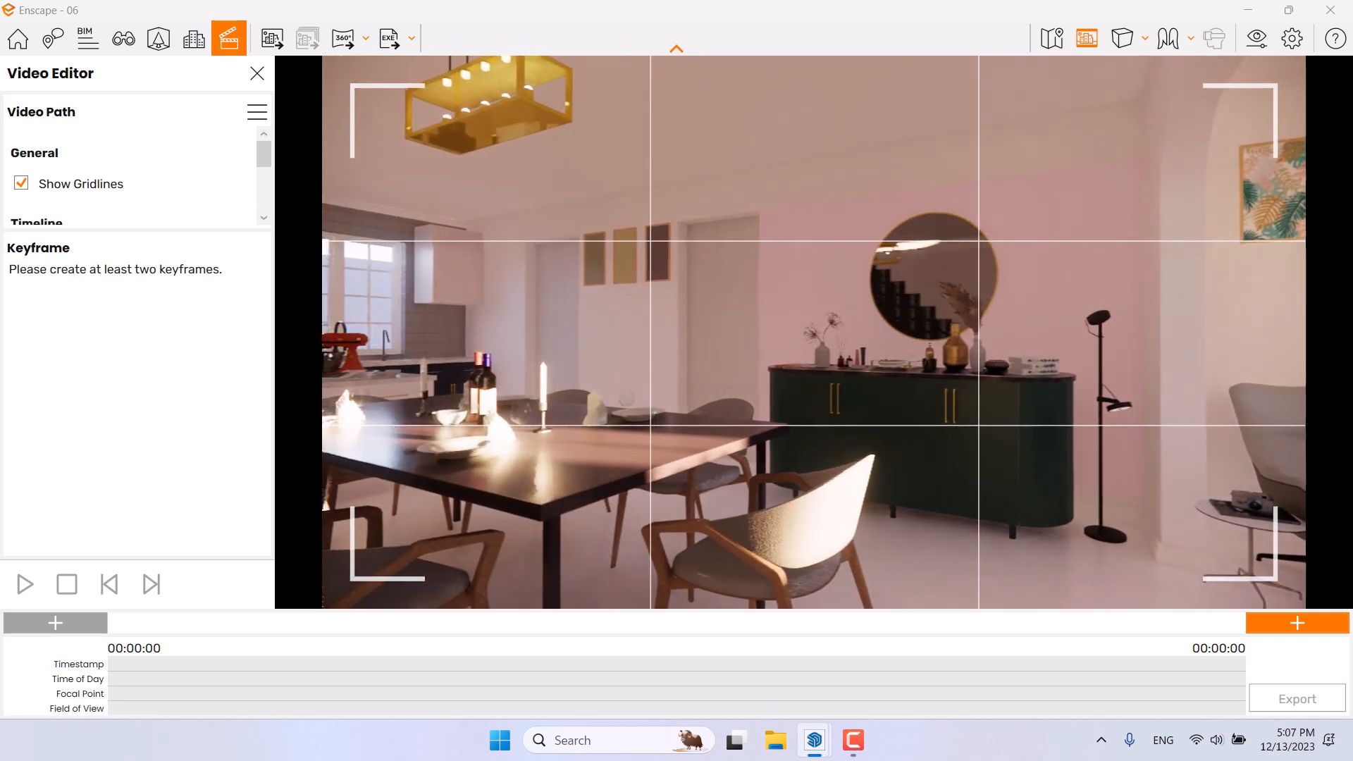
{"action": "key", "text": "w"}
{"action": "left_click_drag", "start_coordinate": [827, 341], "coordinate": [1004, 341]}
{"action": "key", "text": "a"}
{"action": "key", "text": "s"}
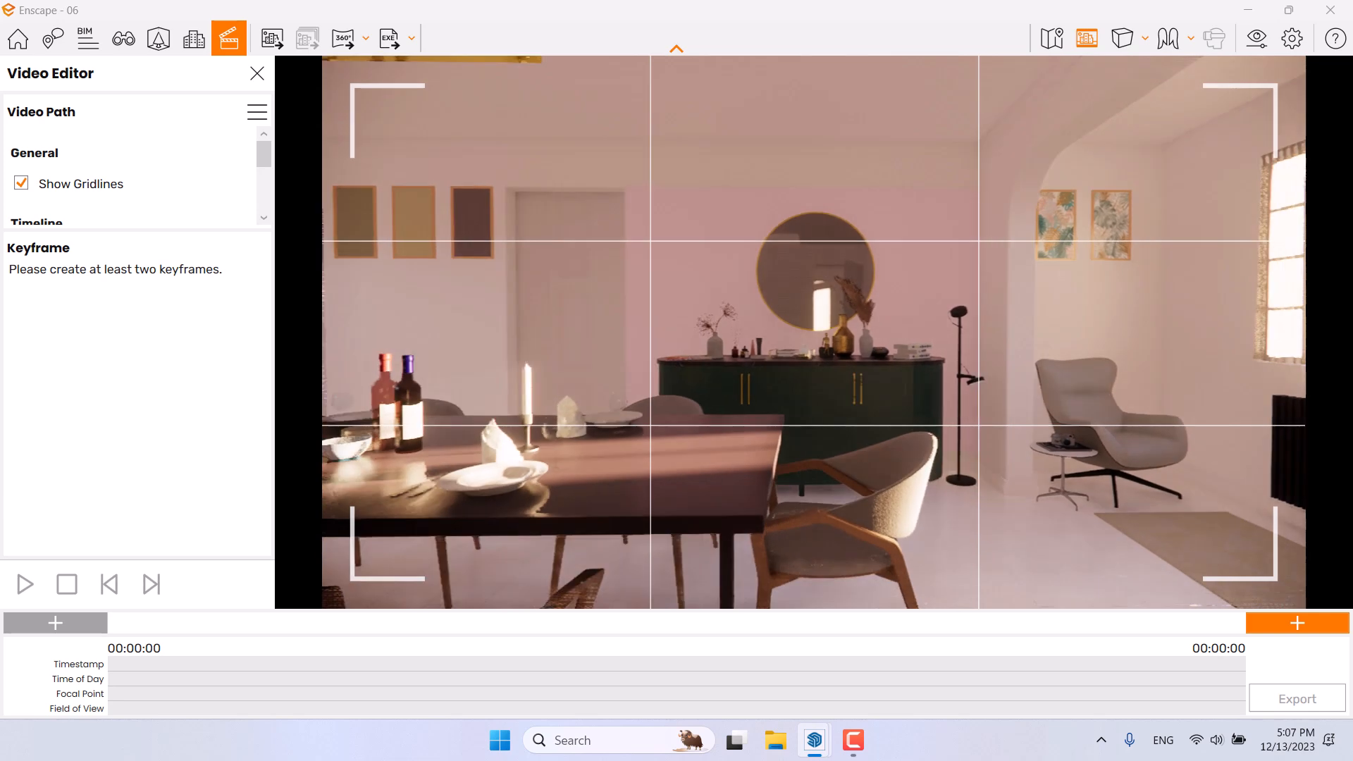
{"action": "key", "text": "s"}
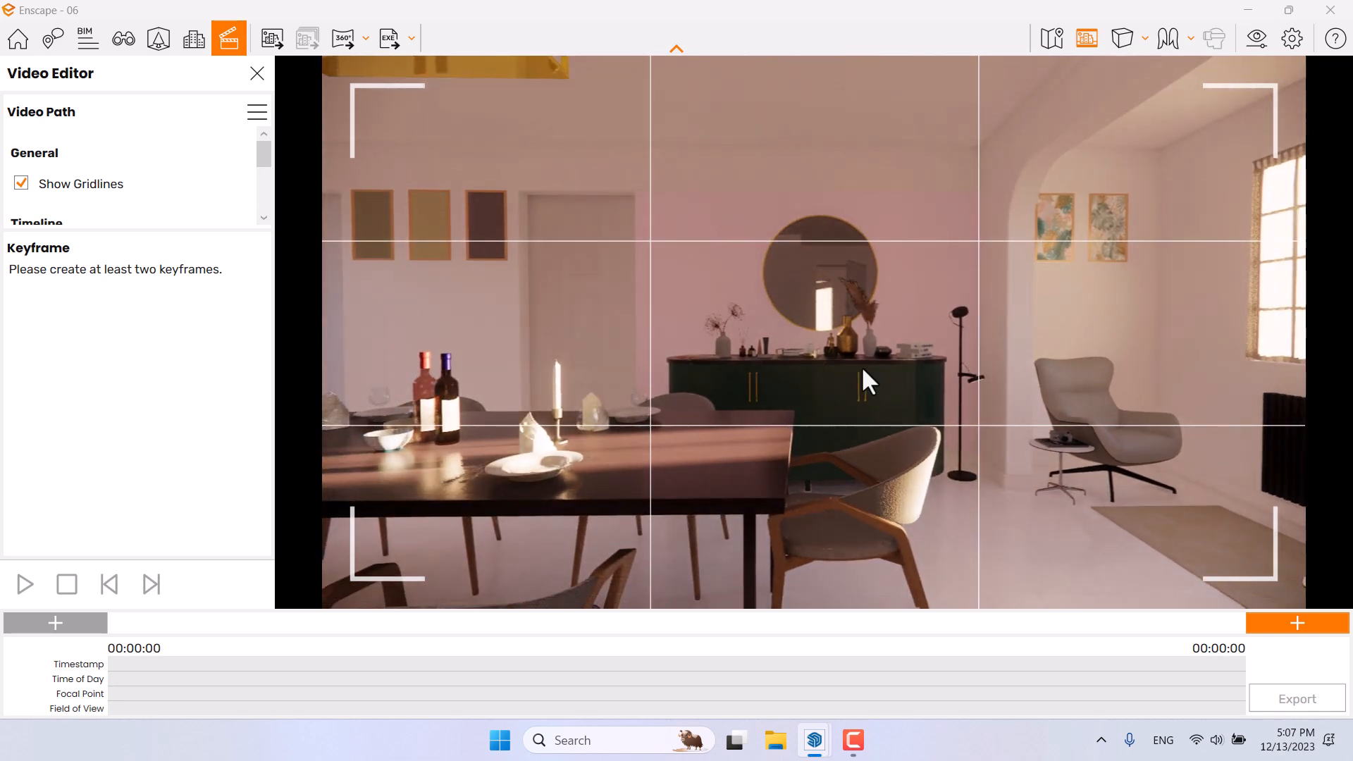
{"action": "key", "text": "d"}
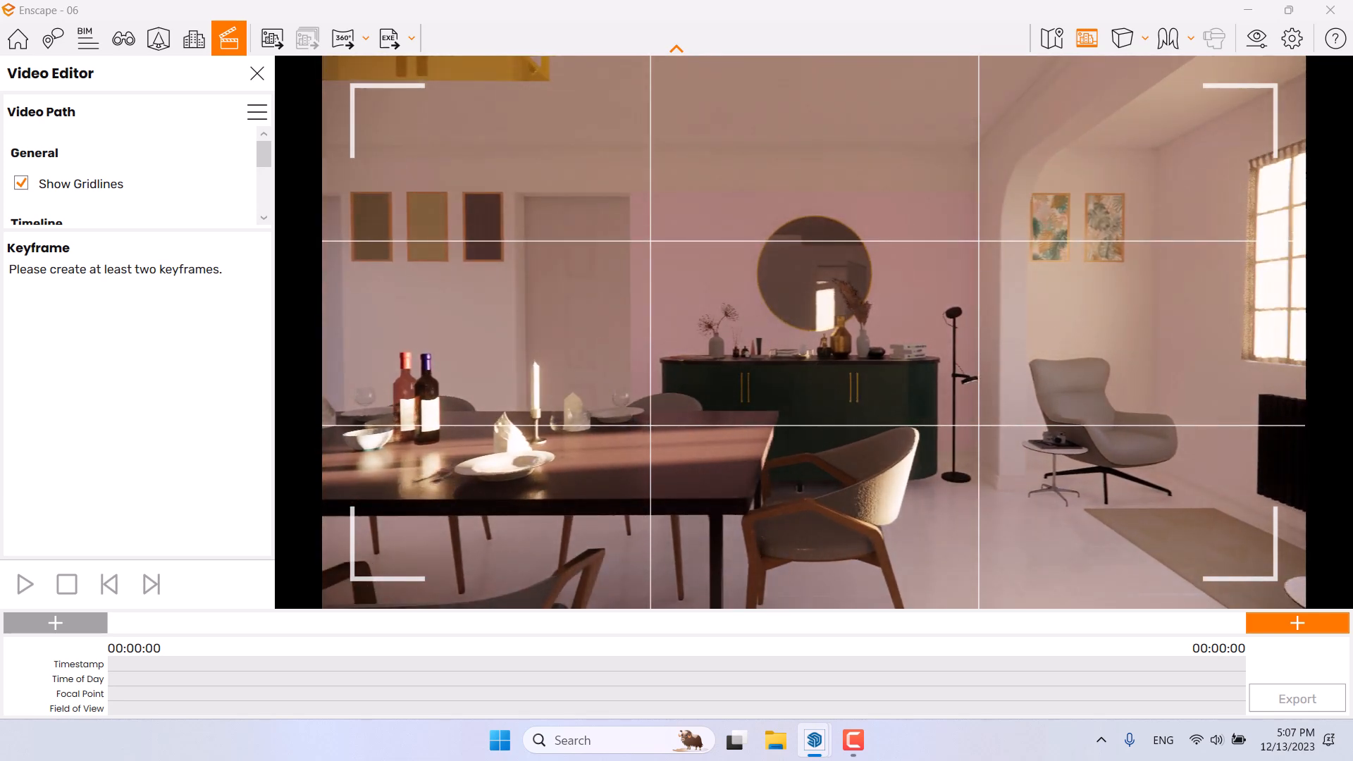
{"action": "left_click", "coordinate": [1286, 620]}
{"action": "left_click", "coordinate": [1286, 620]}
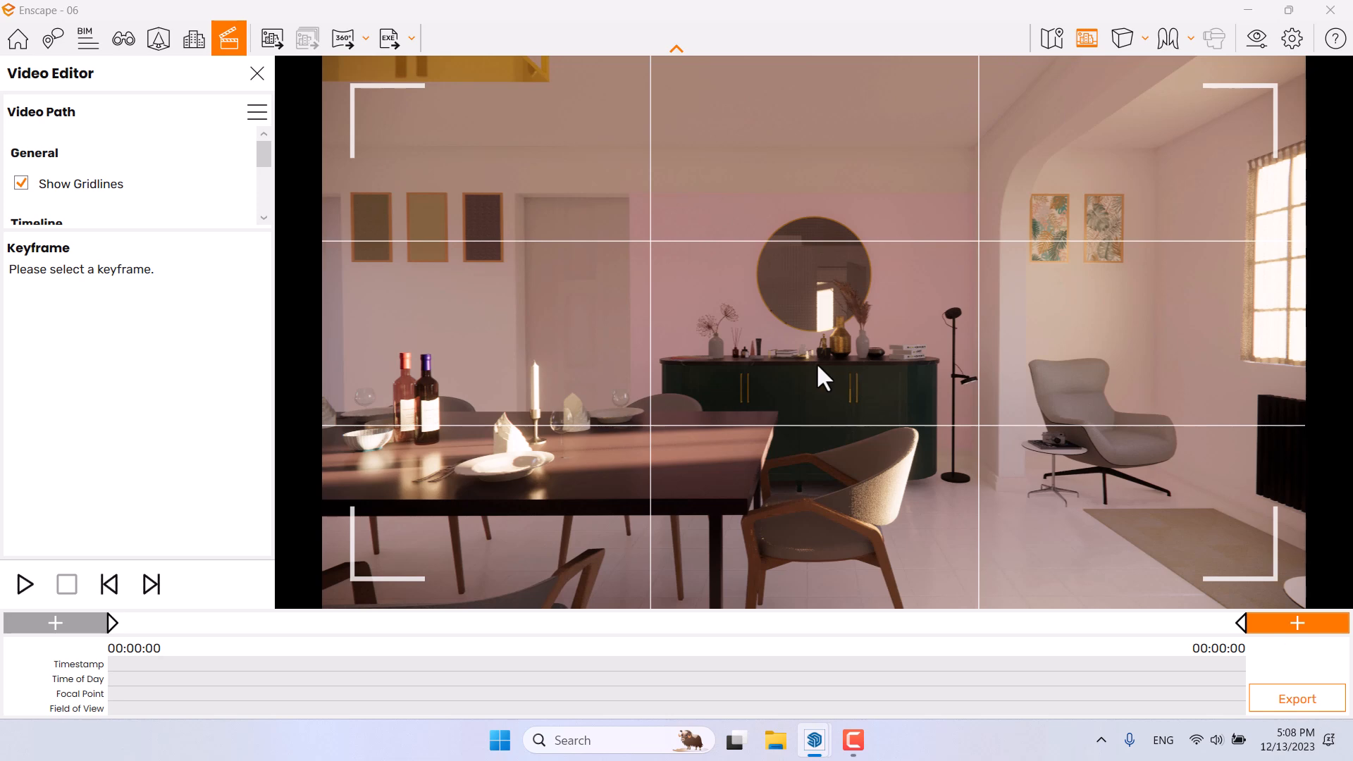
Step: Advance the camera toward the sideboard in three short moves, adding a pair of keyframes at each position
{"action": "scroll", "coordinate": [816, 363], "scroll_direction": "up", "scroll_amount": 2}
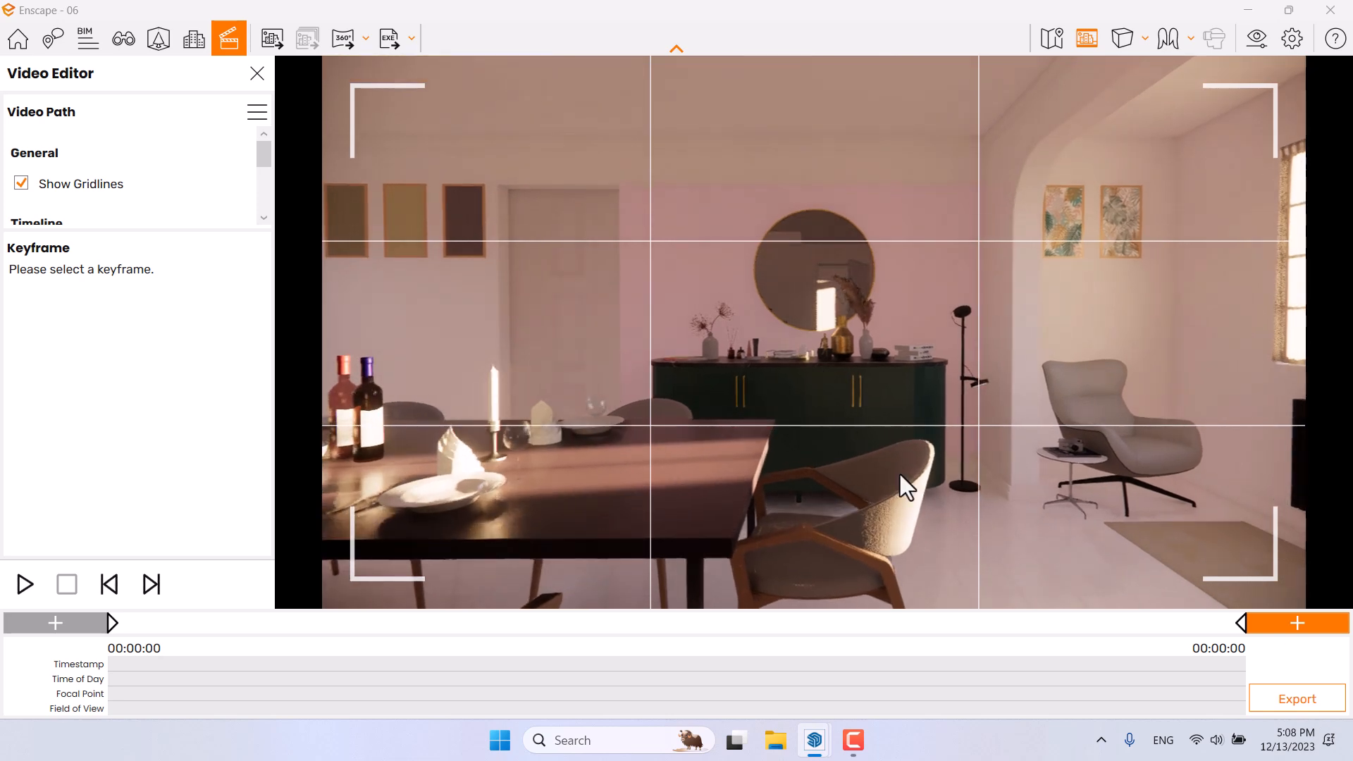
{"action": "left_click", "coordinate": [1297, 622]}
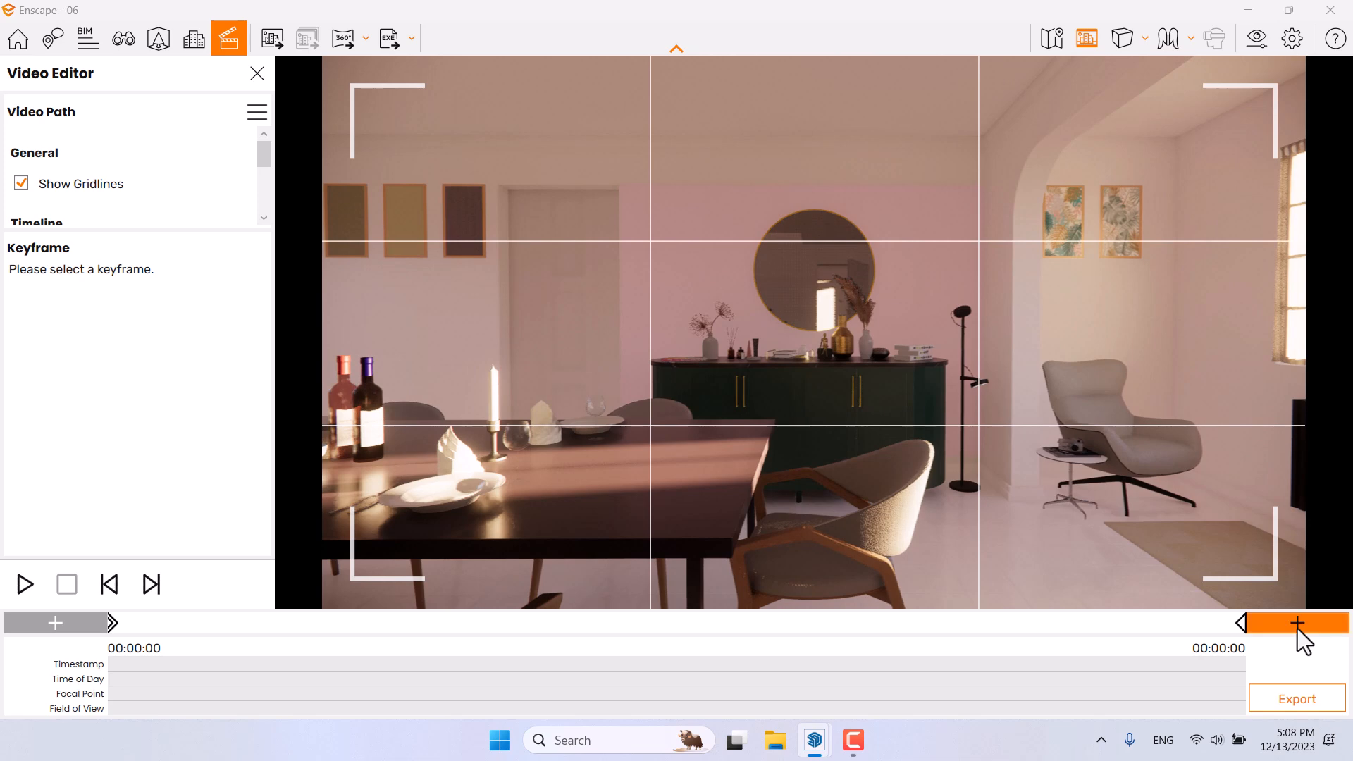
{"action": "scroll", "coordinate": [817, 342], "scroll_direction": "up", "scroll_amount": 2}
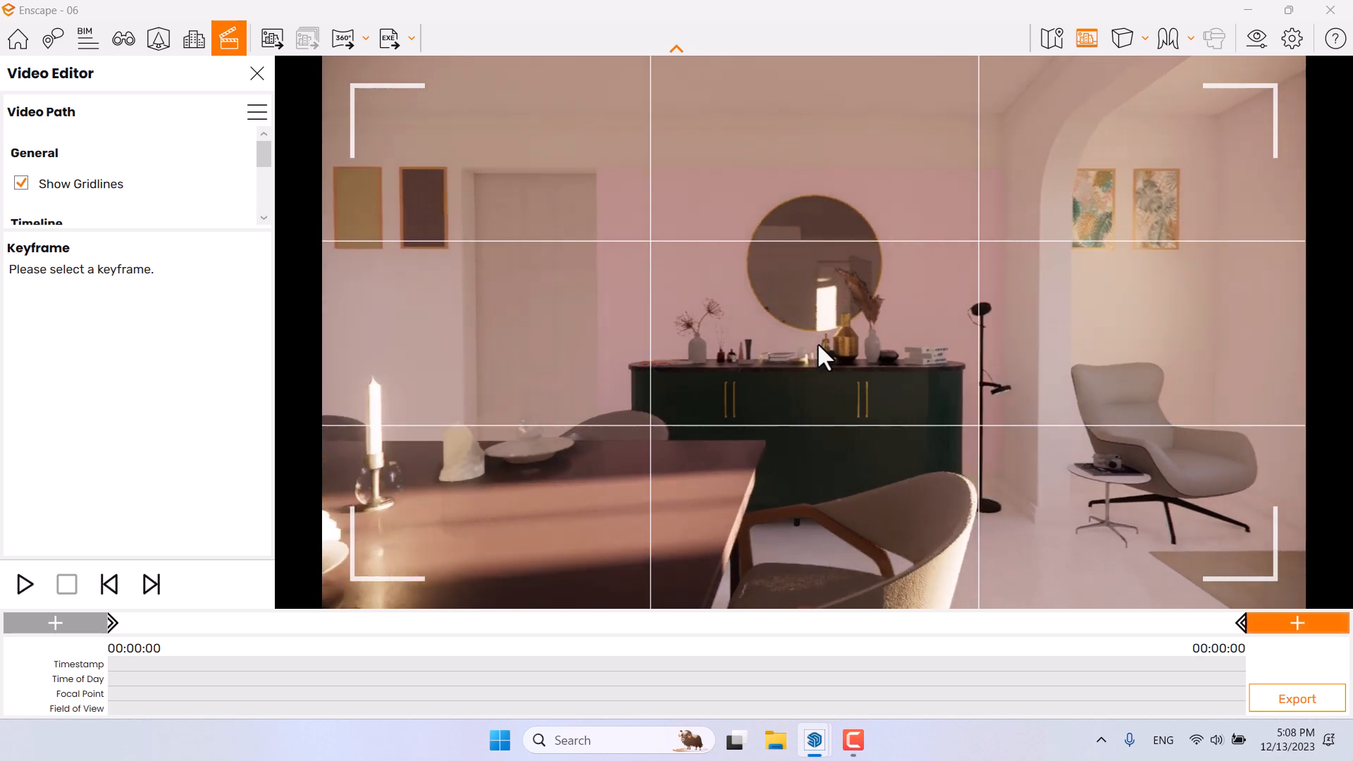
{"action": "left_click", "coordinate": [1297, 624]}
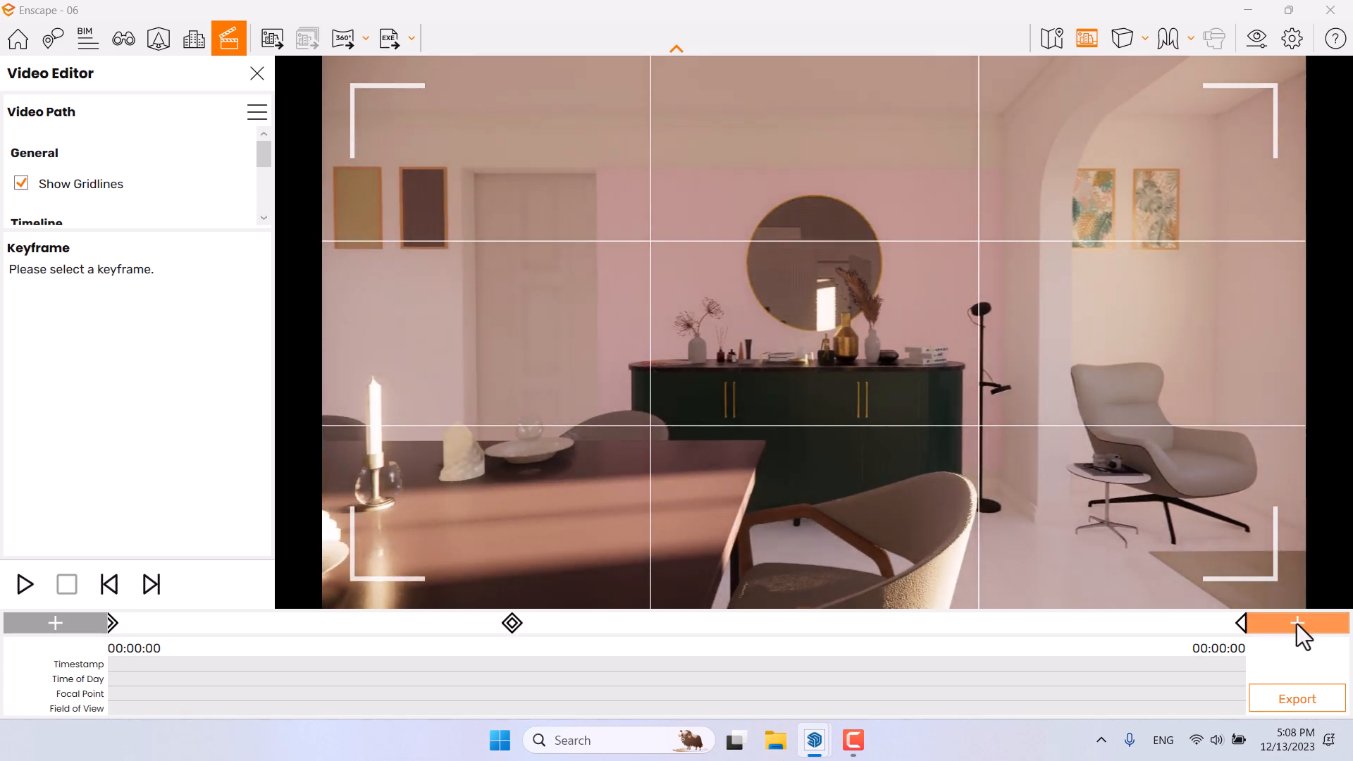
{"action": "left_click", "coordinate": [1300, 626]}
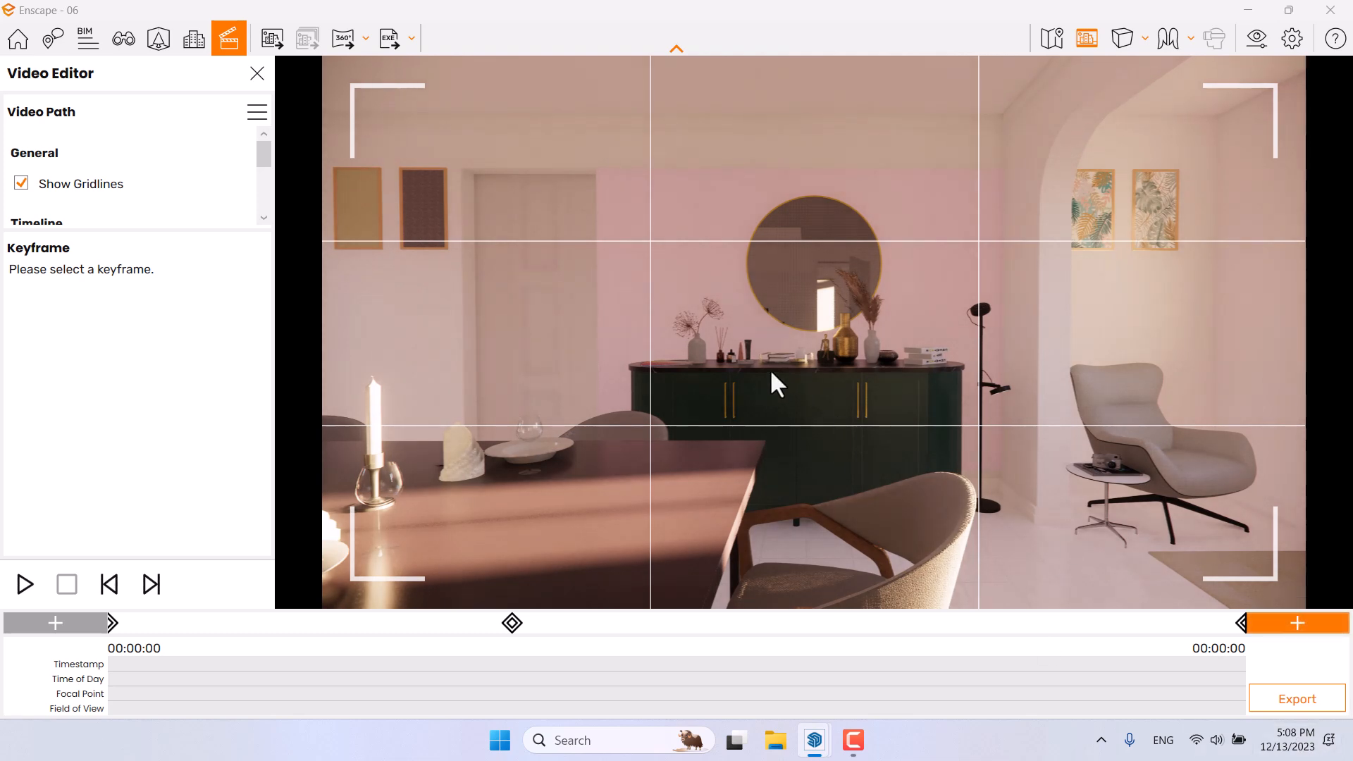
{"action": "scroll", "coordinate": [769, 369], "scroll_direction": "up", "scroll_amount": 3}
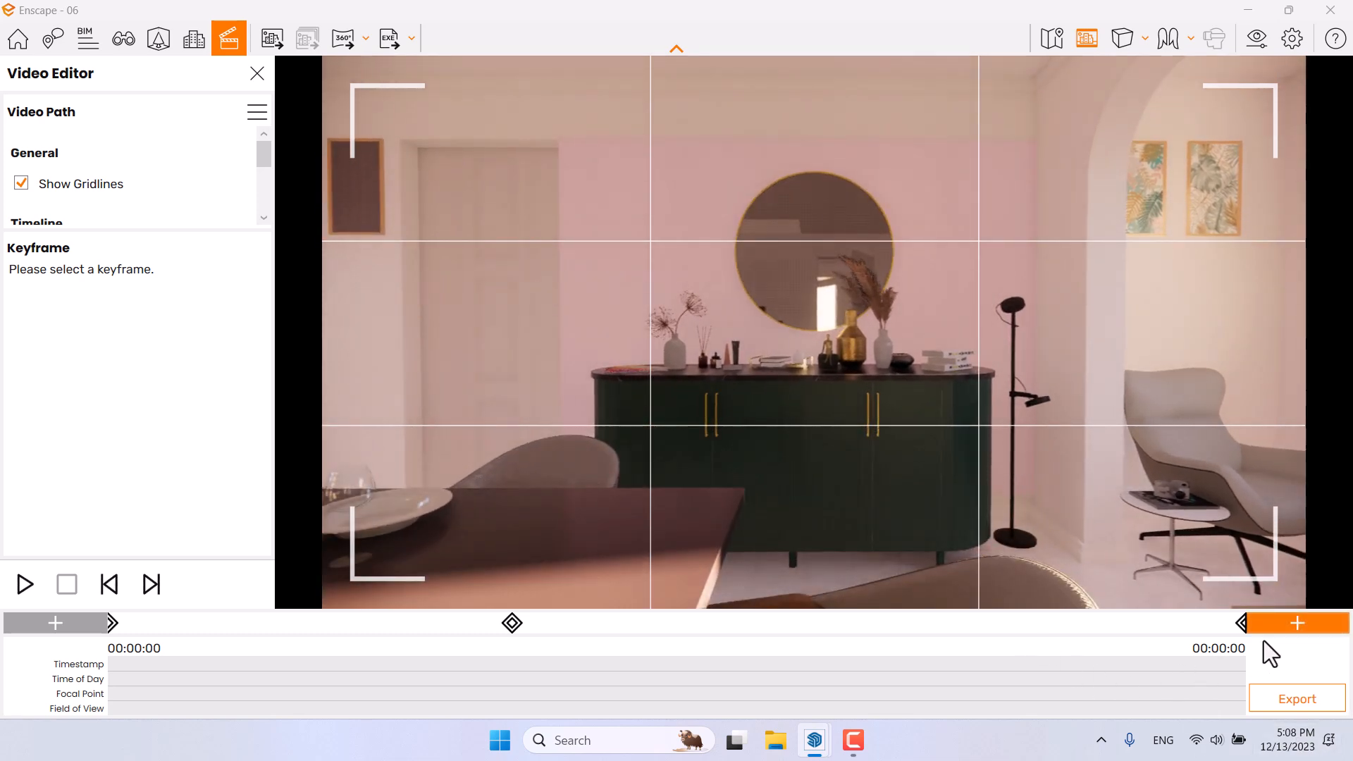
{"action": "left_click", "coordinate": [1295, 627]}
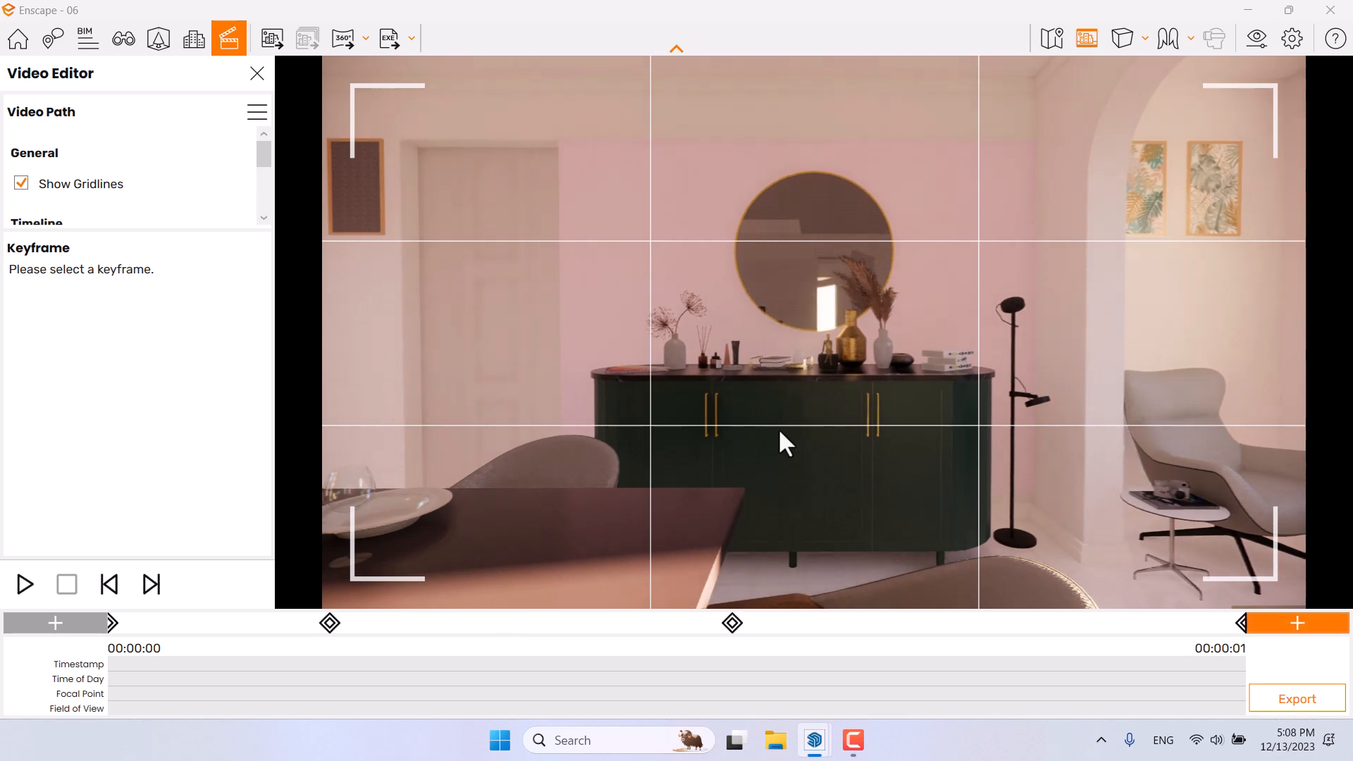
Step: Extend the camera path with keyframes at three closer positions, ending in a close-up of the vases on the sideboard
{"action": "scroll", "coordinate": [778, 428], "scroll_direction": "up", "scroll_amount": 3}
{"action": "left_click", "coordinate": [1312, 621]}
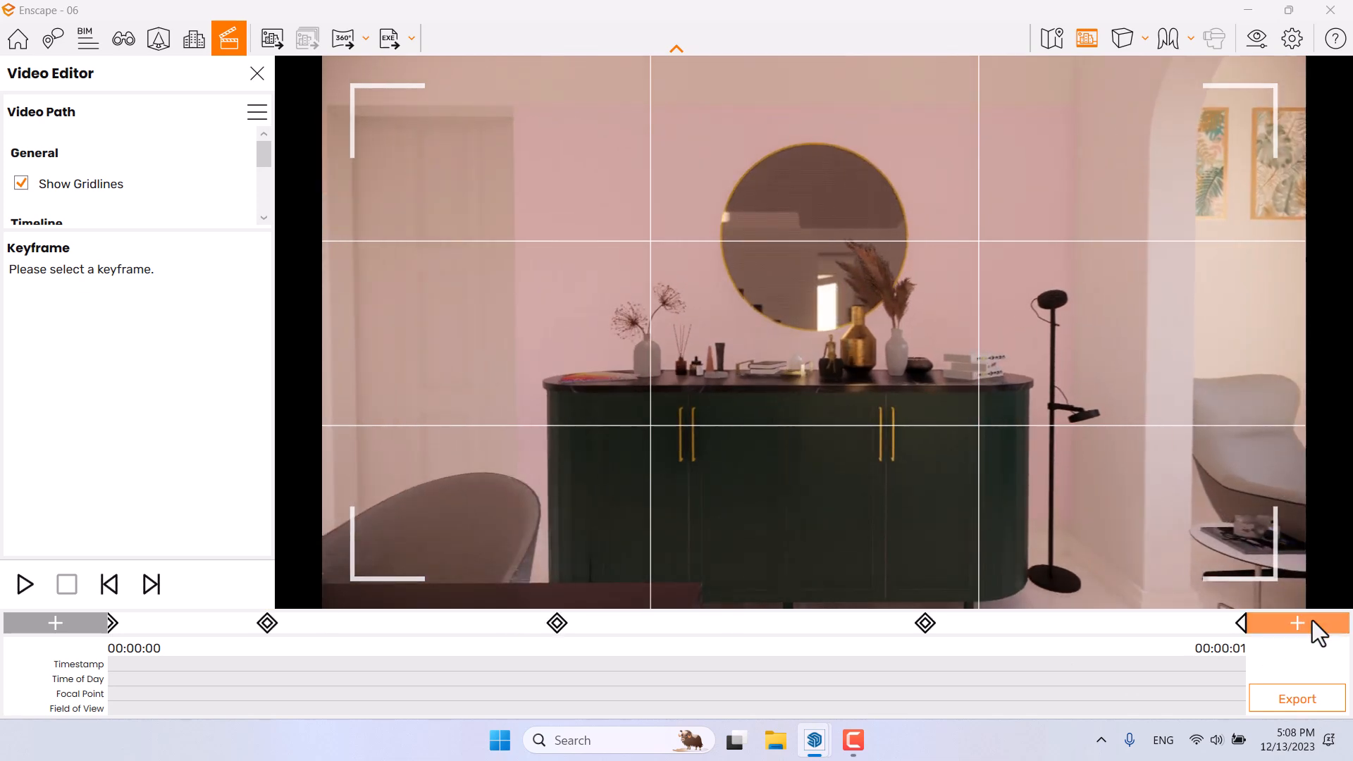
{"action": "scroll", "coordinate": [779, 456], "scroll_direction": "up", "scroll_amount": 4}
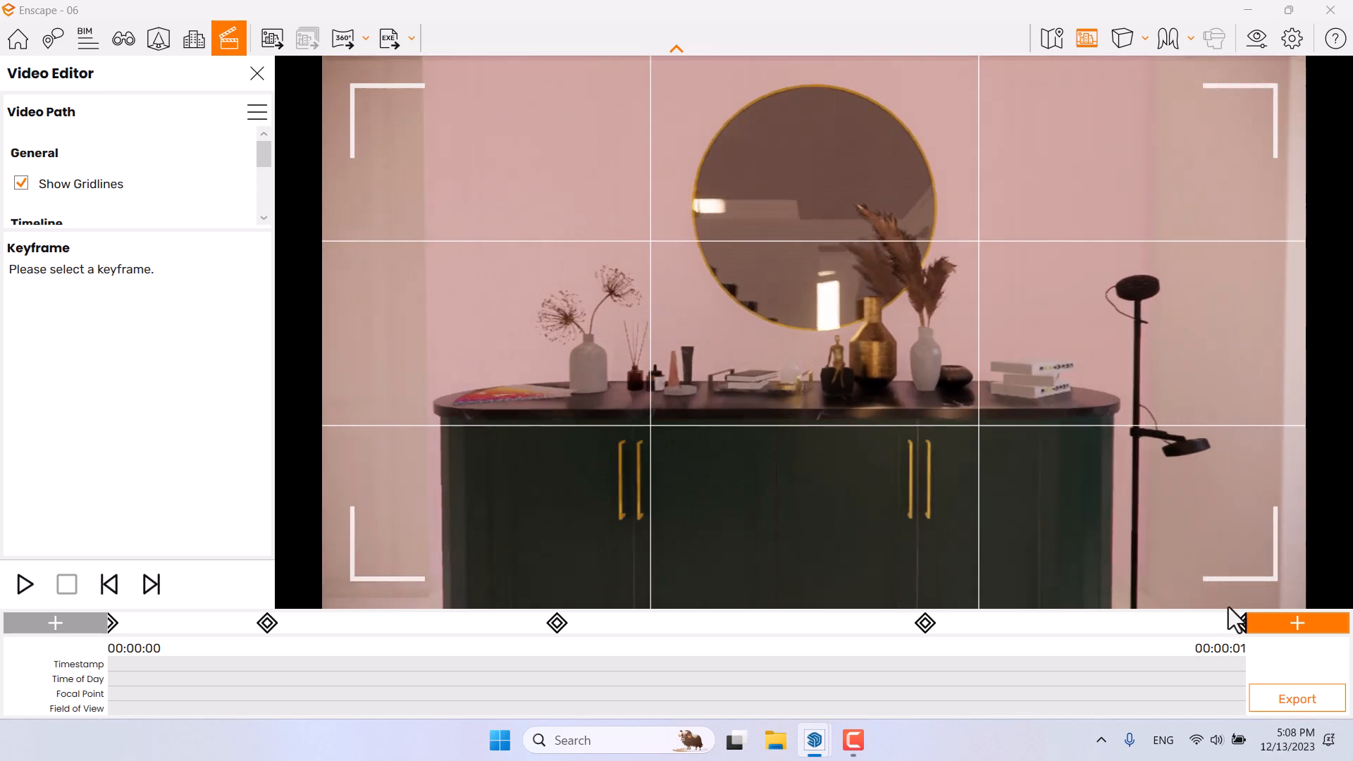
{"action": "left_click", "coordinate": [1296, 629]}
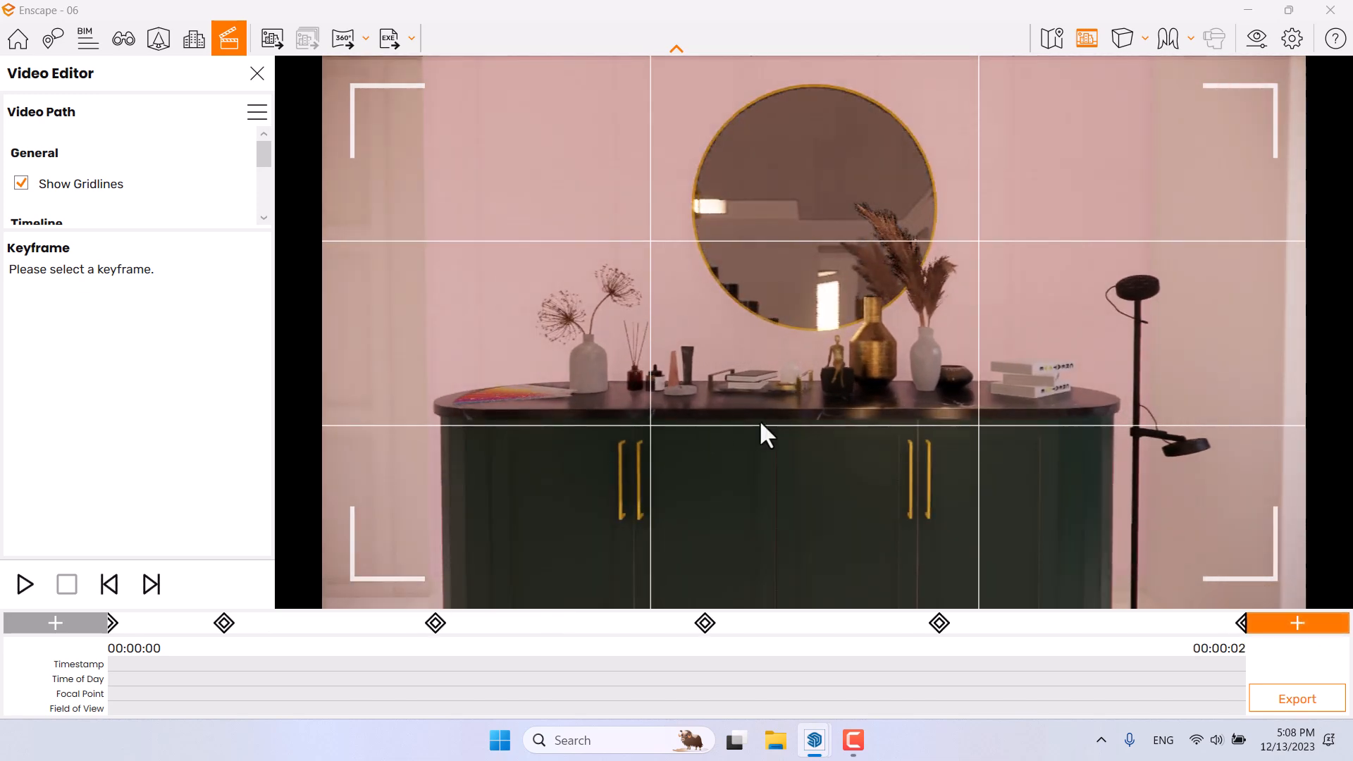
{"action": "scroll", "coordinate": [761, 424], "scroll_direction": "up", "scroll_amount": 3}
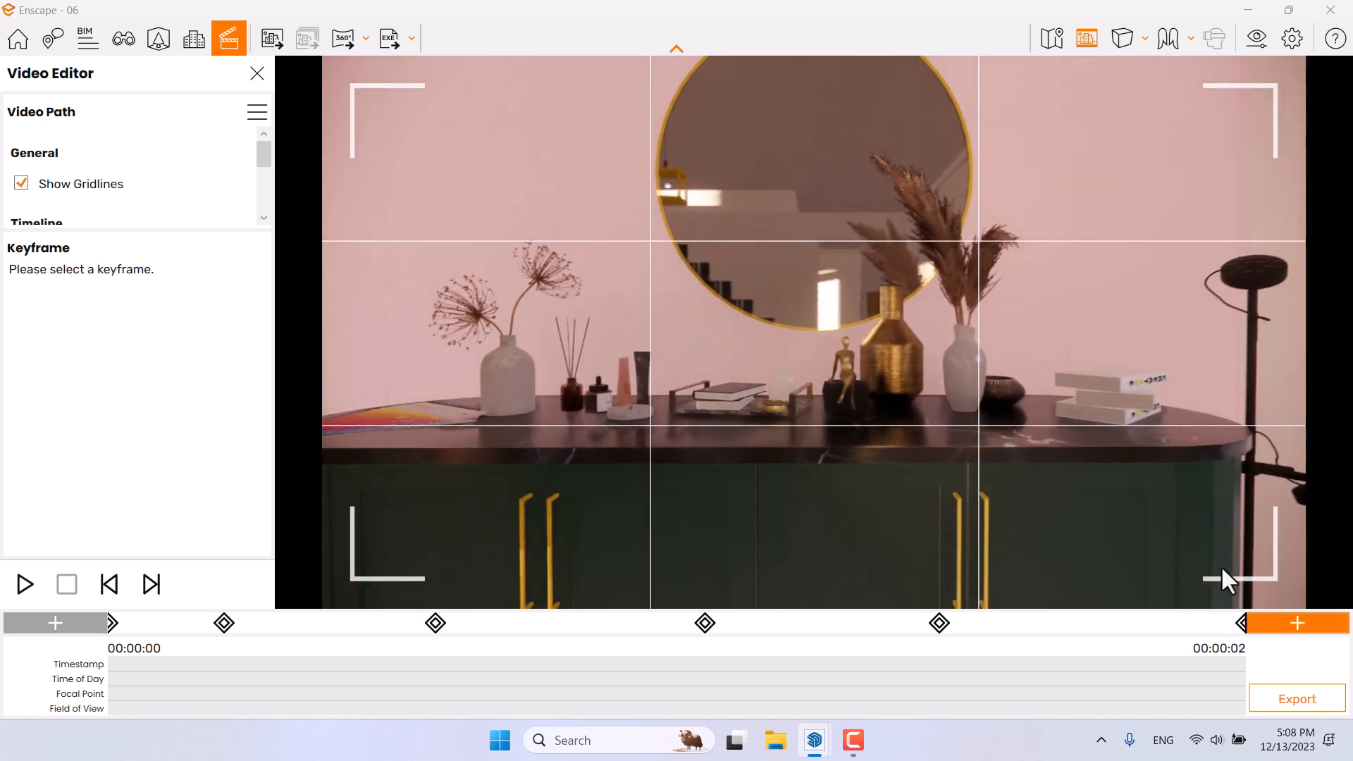
{"action": "left_click", "coordinate": [1299, 629]}
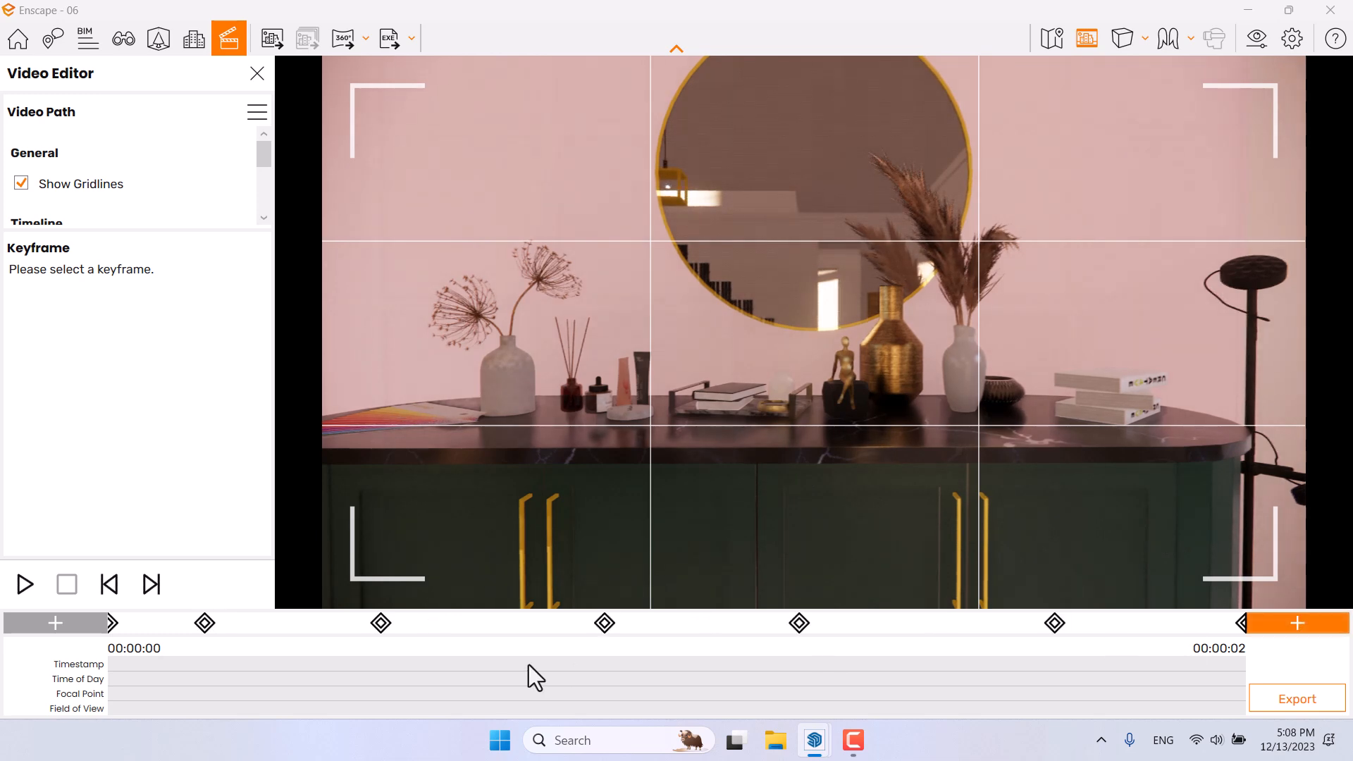
Step: Select the first keyframe and play back the camera path from there
{"action": "left_click", "coordinate": [113, 623]}
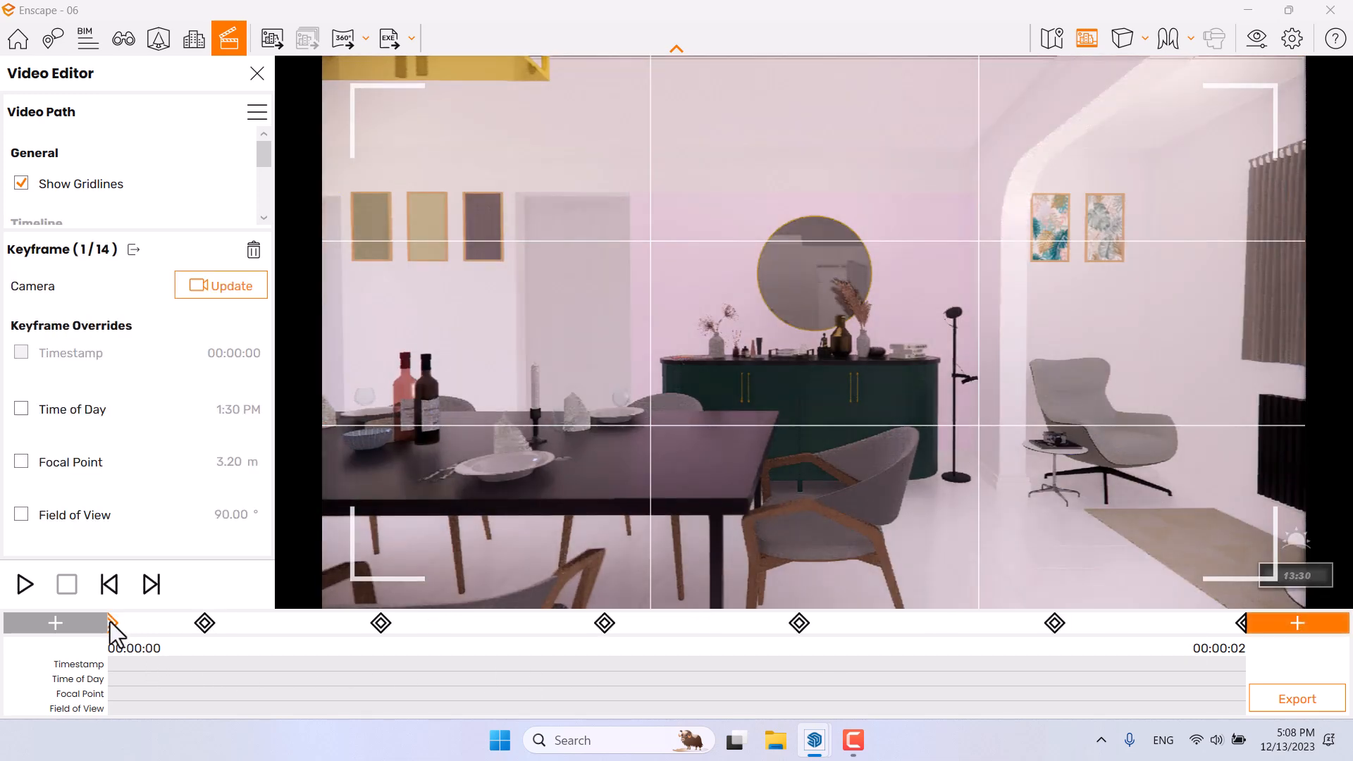
{"action": "left_click", "coordinate": [21, 586]}
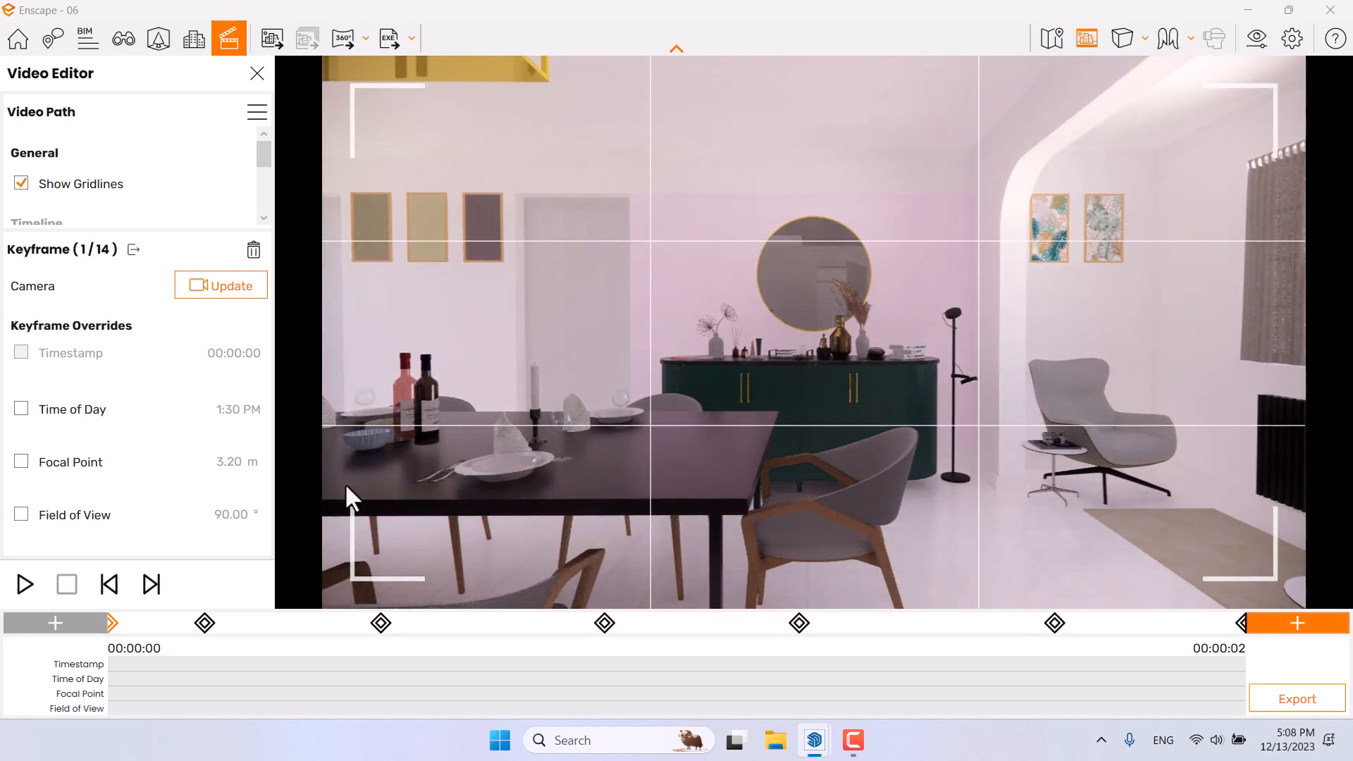
Step: Override the first keyframe's time of day with 7:00 AM and enable its focal point override
{"action": "left_click", "coordinate": [87, 423]}
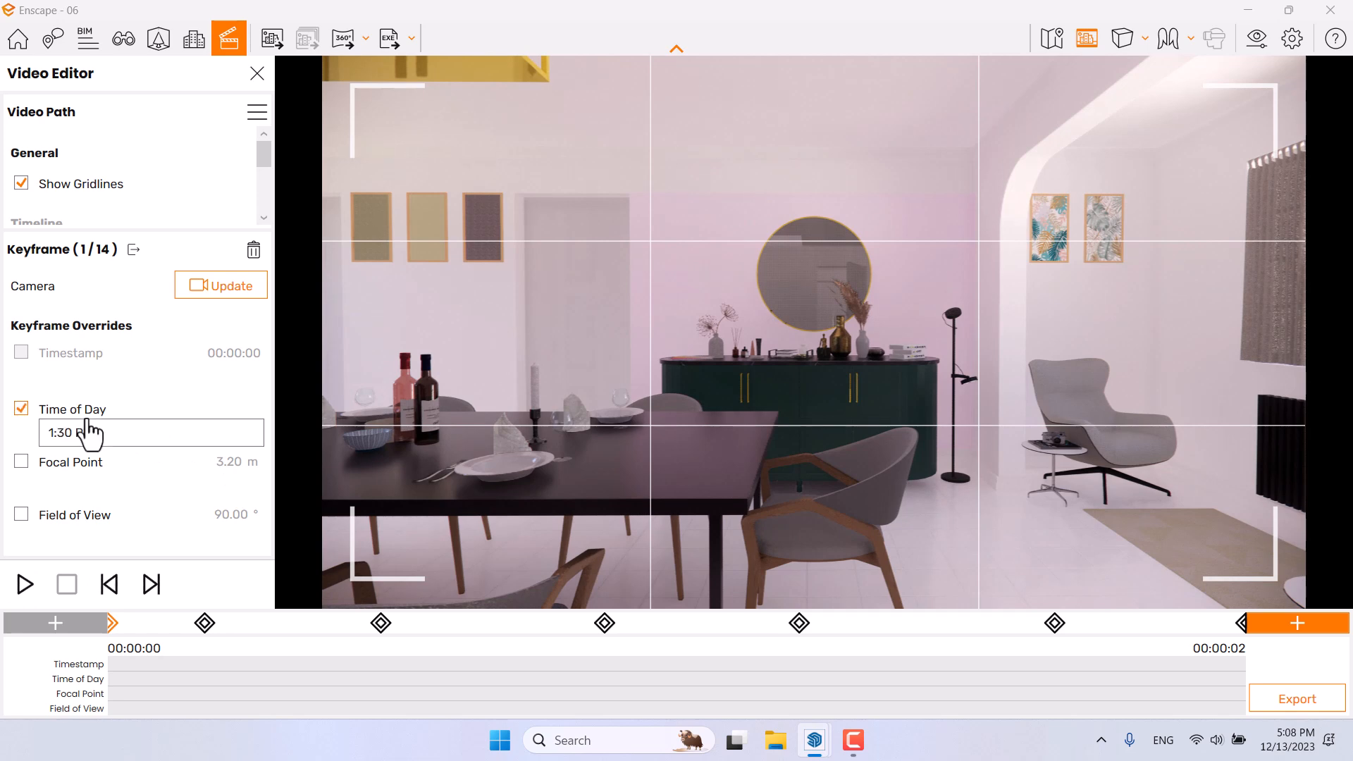
{"action": "left_click", "coordinate": [57, 432]}
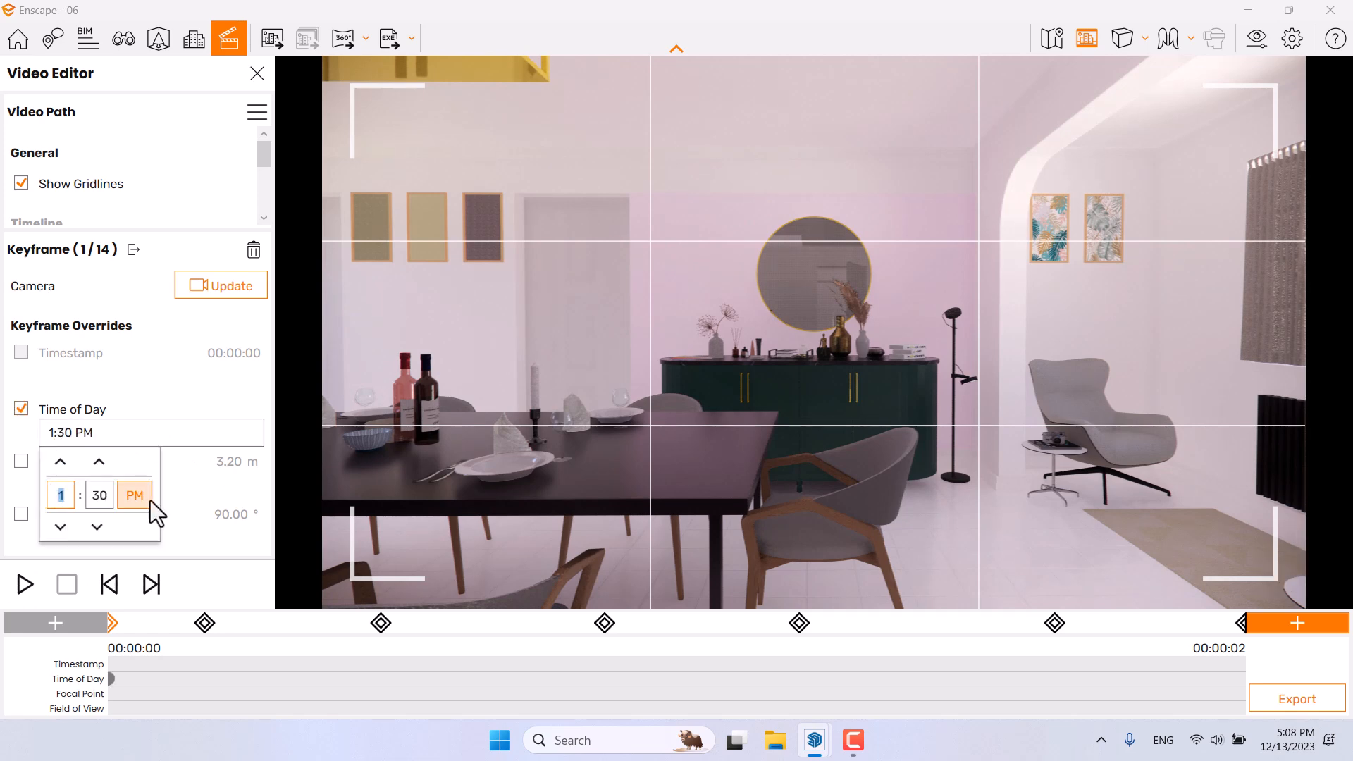
{"action": "type", "text": "7"}
{"action": "left_click", "coordinate": [141, 505]}
{"action": "left_click", "coordinate": [141, 505]}
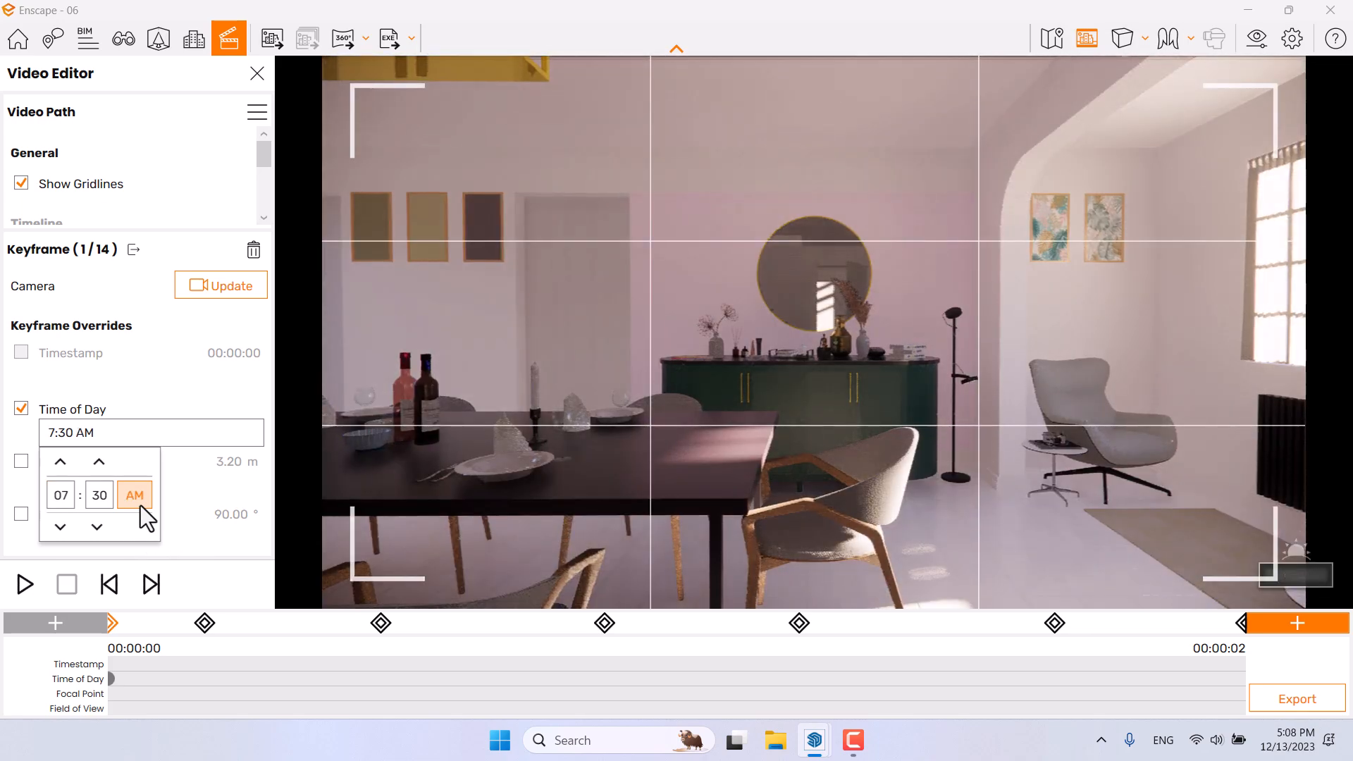
{"action": "left_click", "coordinate": [100, 499]}
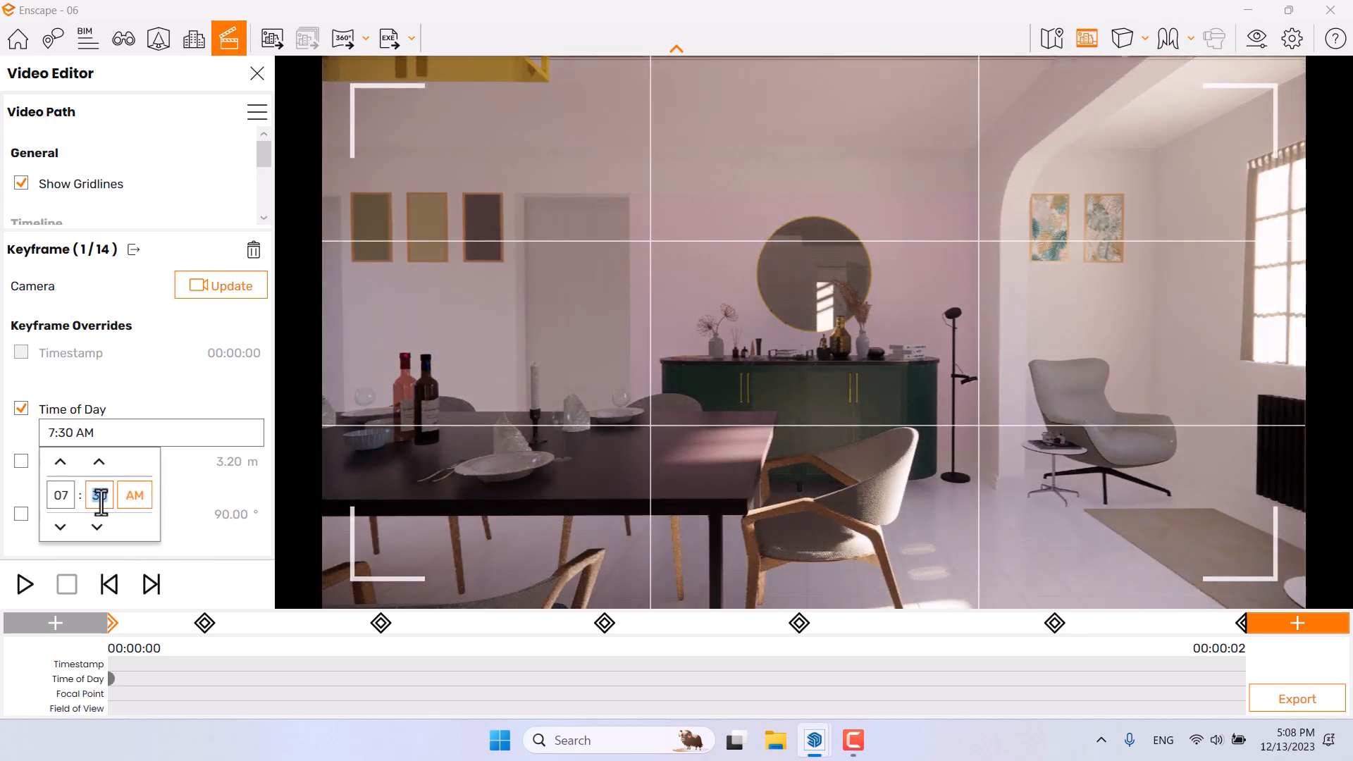
{"action": "key", "text": "Return"}
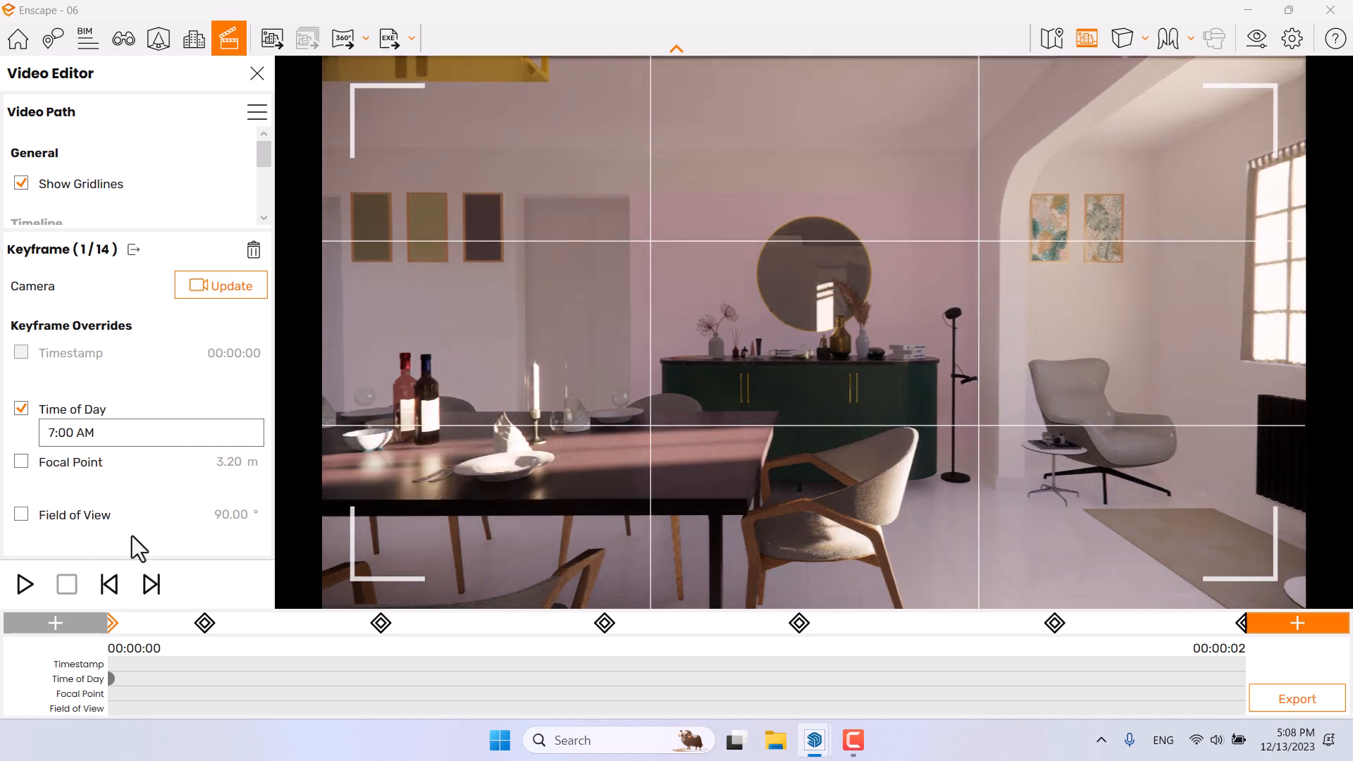
{"action": "left_click", "coordinate": [22, 464]}
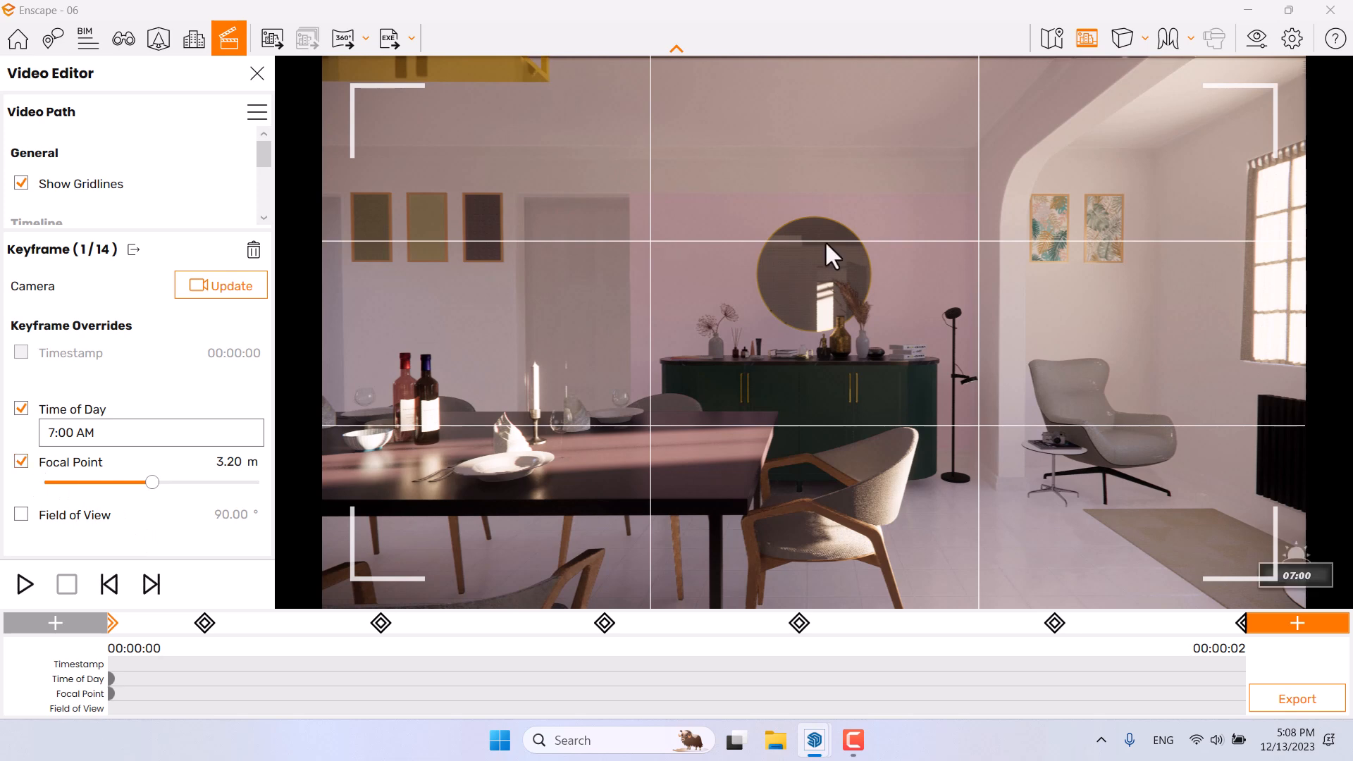
Step: In the visual settings, set the exposure to 58%, the depth of field to 10% and the outlines to 14%
{"action": "left_click", "coordinate": [1264, 38]}
{"action": "left_click", "coordinate": [1296, 340]}
{"action": "type", "text": "58"}
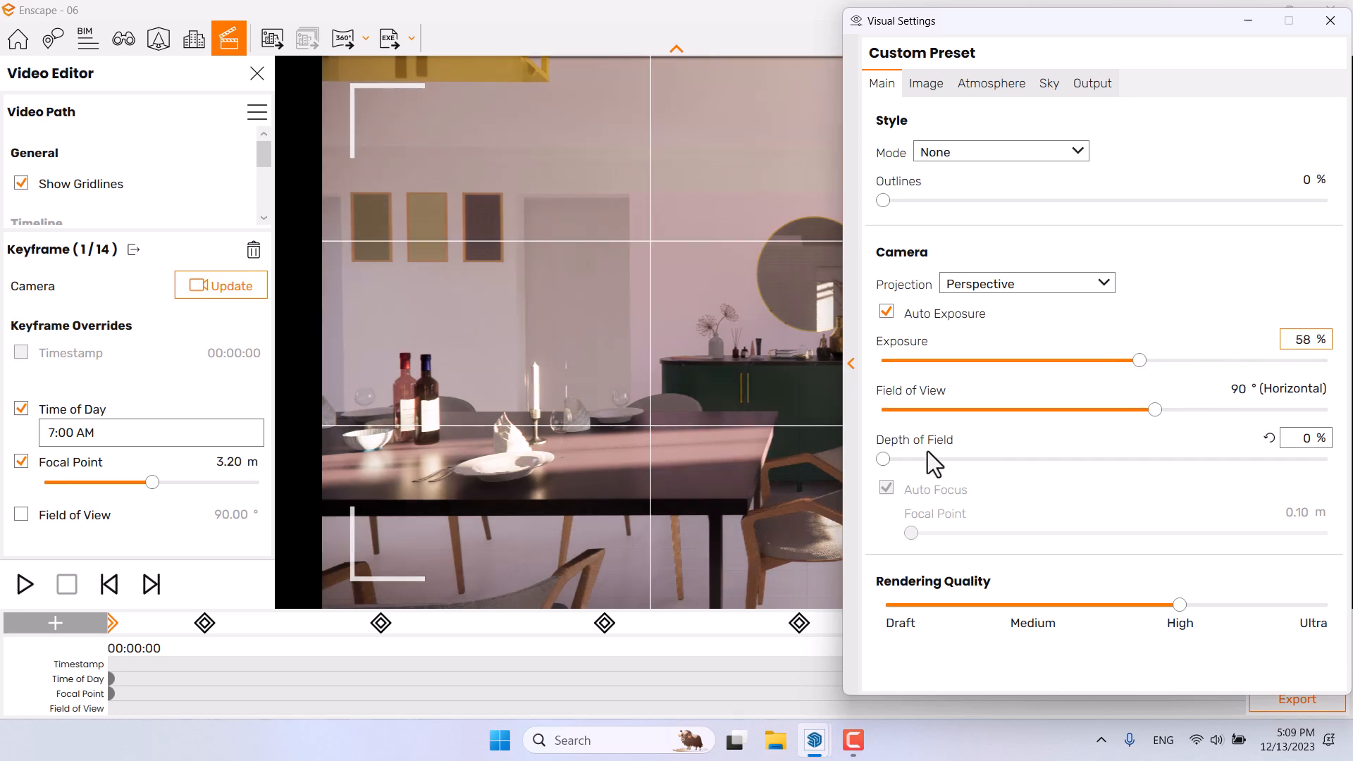
{"action": "left_click", "coordinate": [1303, 440]}
{"action": "type", "text": "10"}
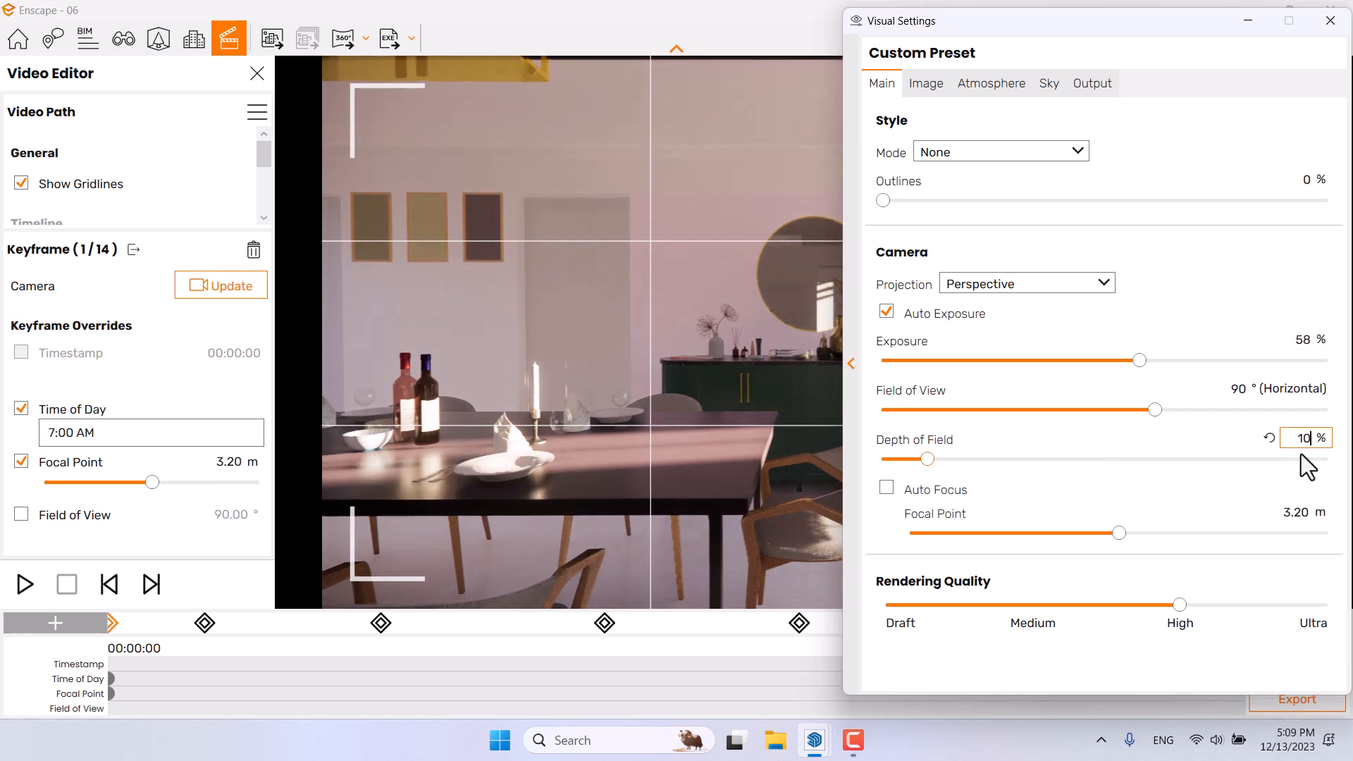
{"action": "left_click", "coordinate": [1305, 185]}
{"action": "type", "text": "14"}
Step: Set the image saturation to 112% and the color temperature to 5,600 K
{"action": "left_click", "coordinate": [926, 86]}
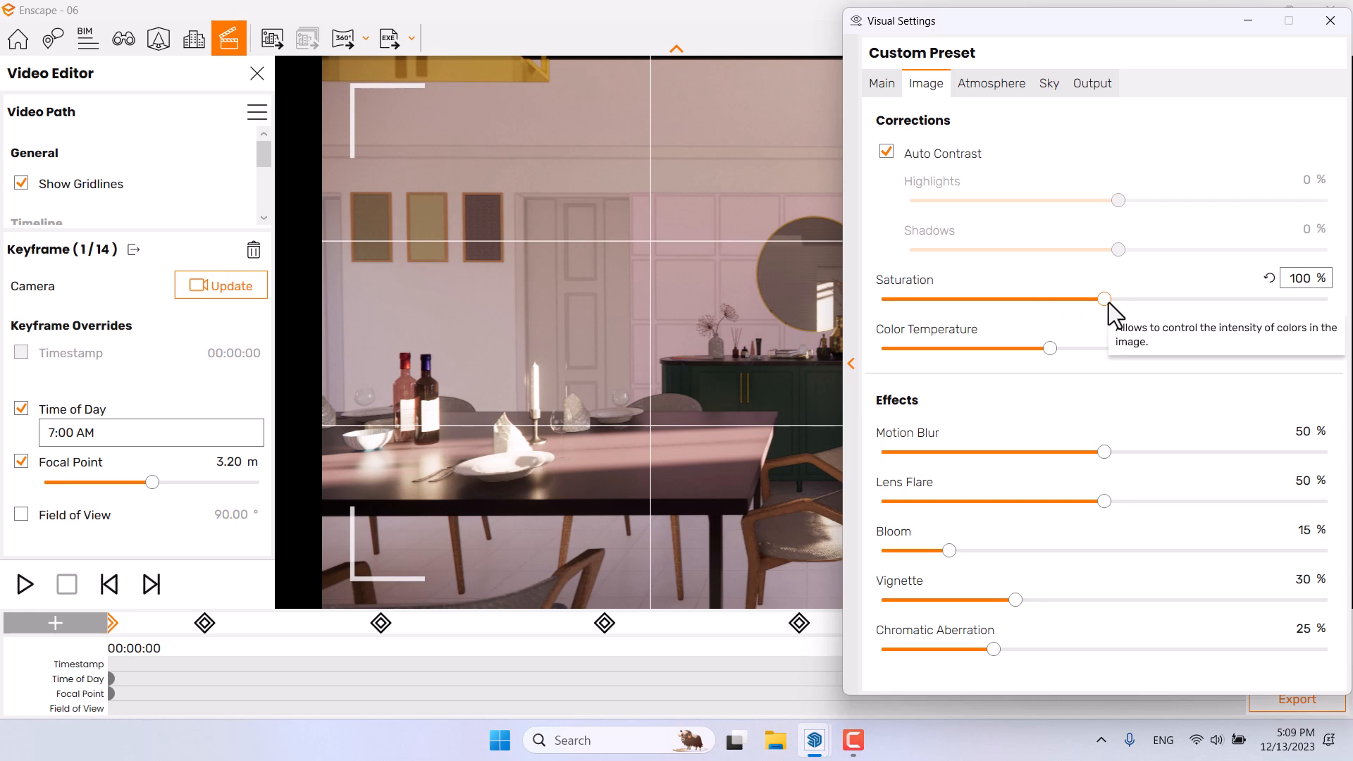
{"action": "left_click_drag", "start_coordinate": [1108, 303], "coordinate": [1131, 302]}
{"action": "left_click", "coordinate": [1305, 277]}
{"action": "type", "text": "112"}
{"action": "key", "text": "Return"}
{"action": "left_click", "coordinate": [1283, 330]}
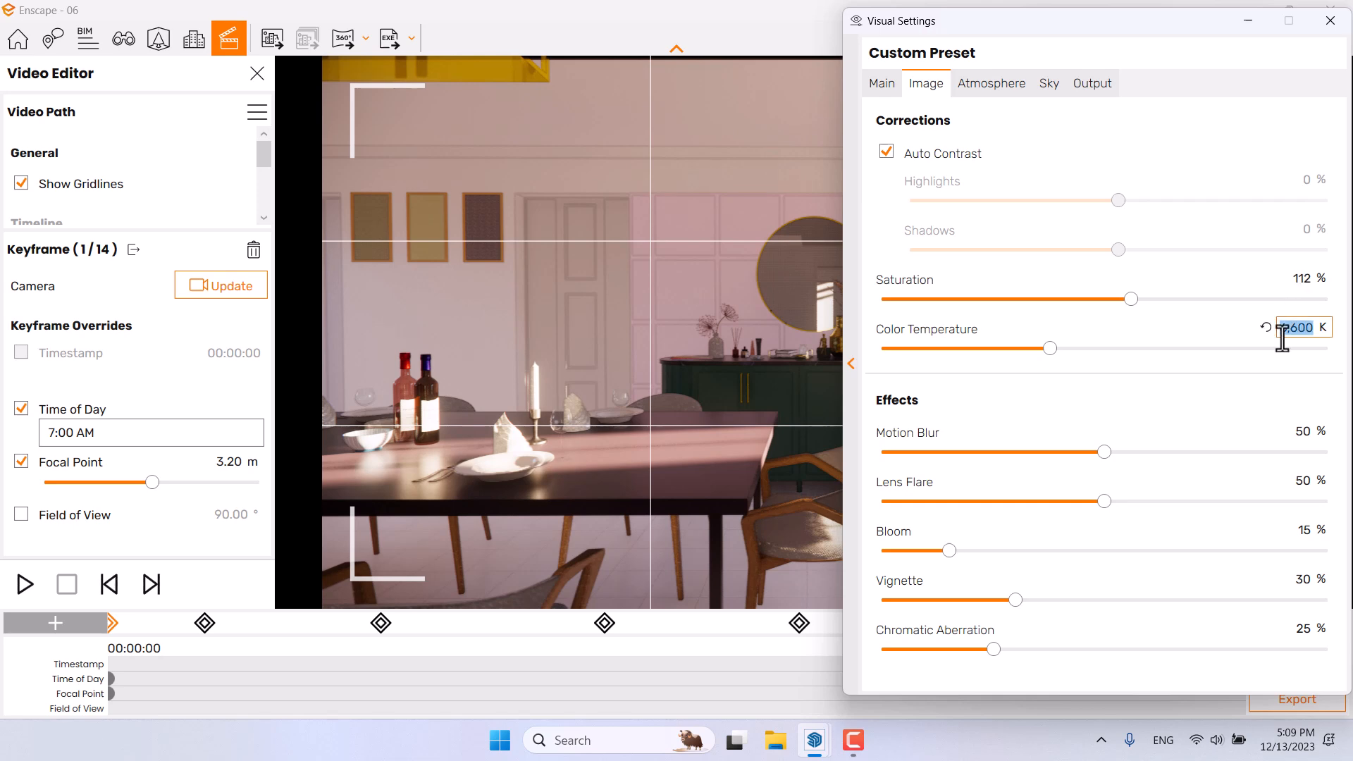
{"action": "type", "text": "5"}
{"action": "type", "text": "600"}
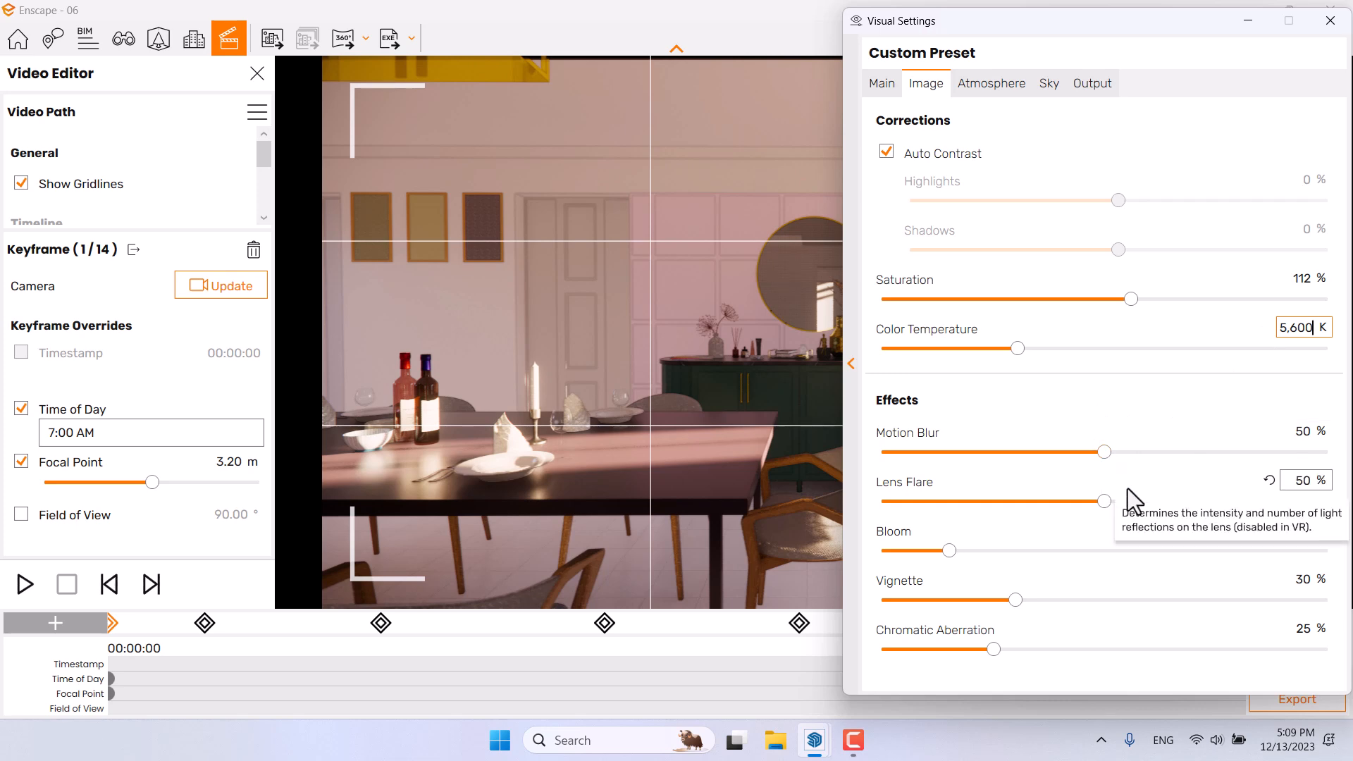
Step: Set the image effects to 34% motion blur, 6% bloom and 38% lens flare
{"action": "double_click", "coordinate": [1296, 431]}
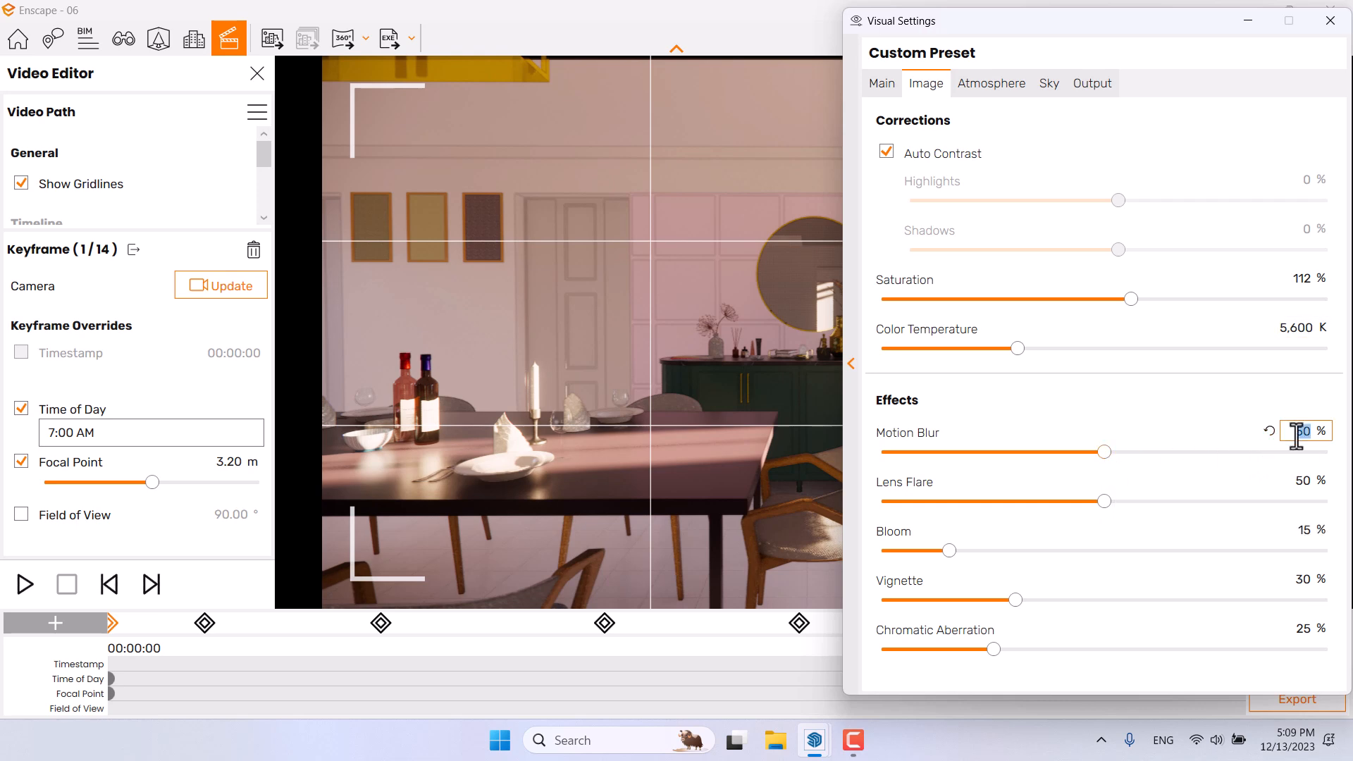
{"action": "type", "text": "34"}
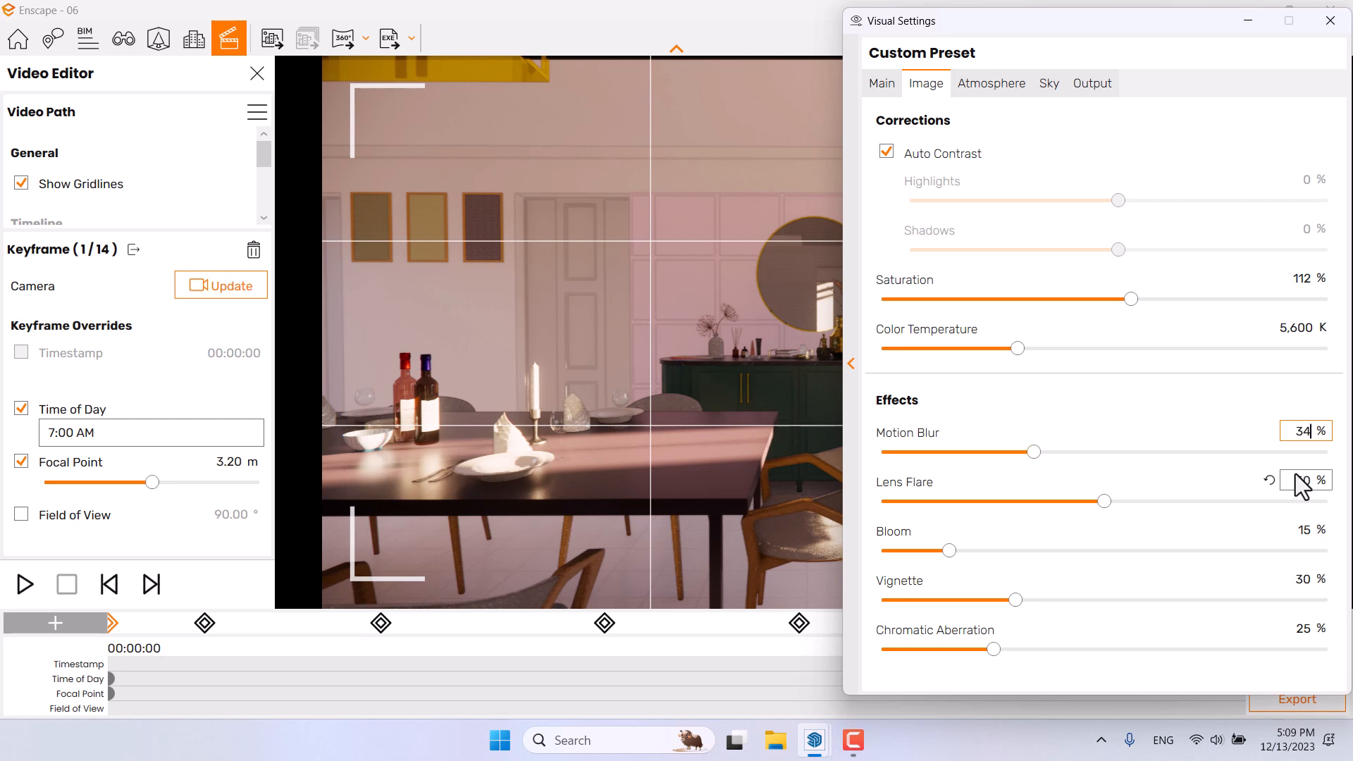
{"action": "left_click", "coordinate": [1302, 530]}
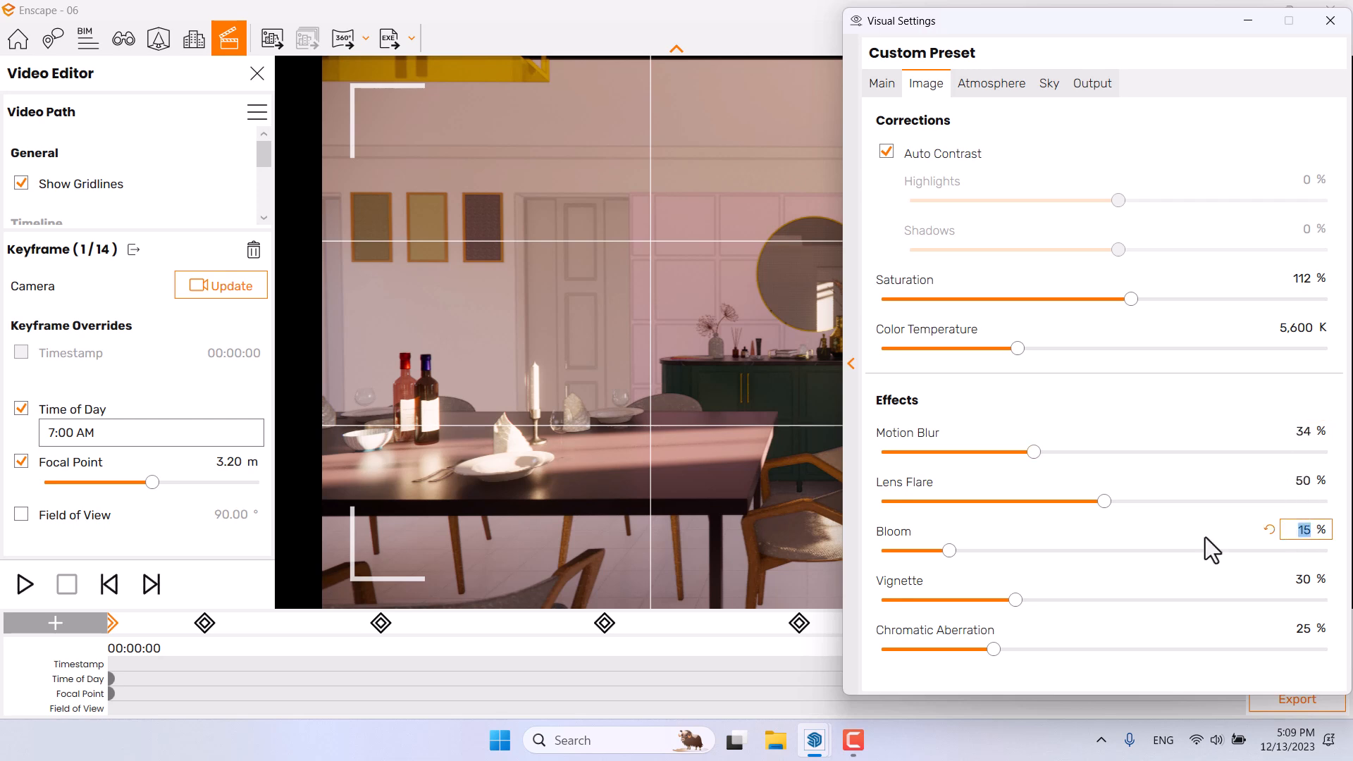
{"action": "type", "text": "6"}
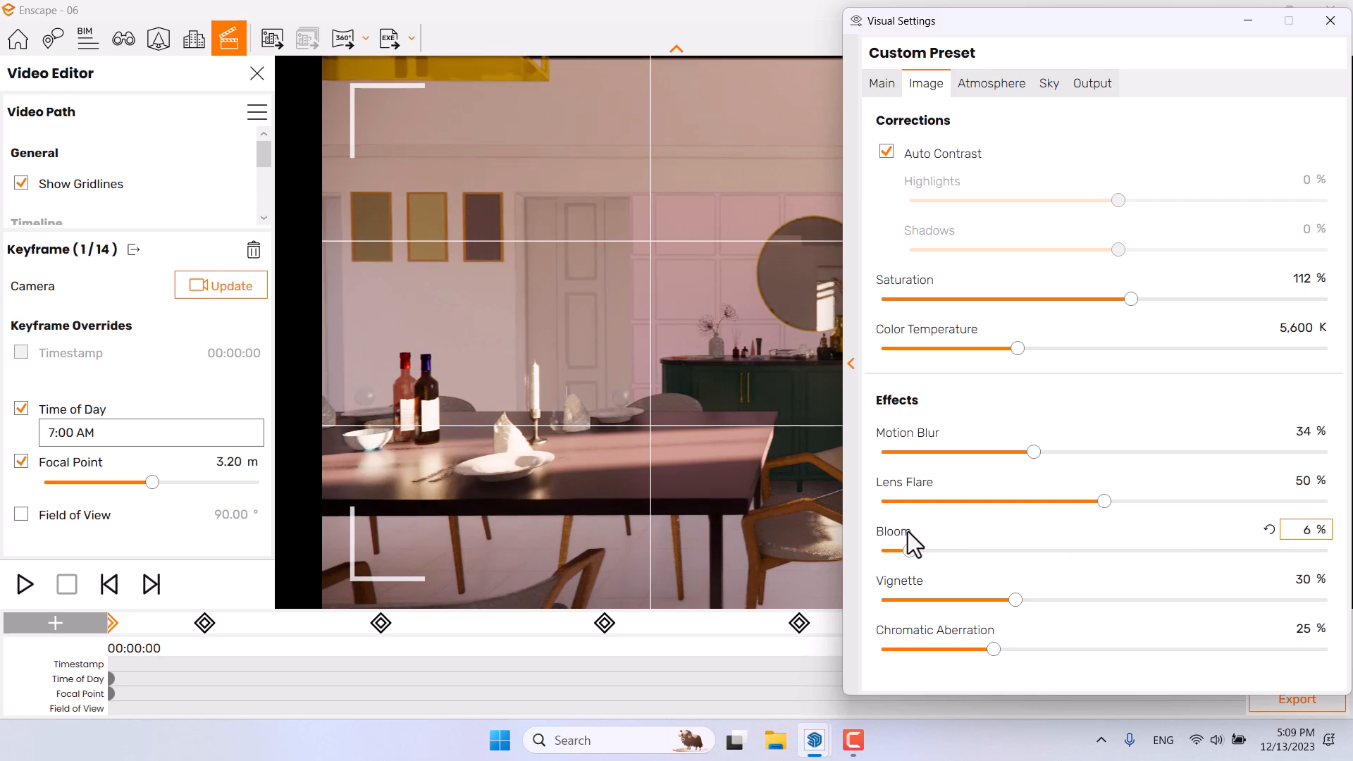
{"action": "left_click", "coordinate": [1296, 485]}
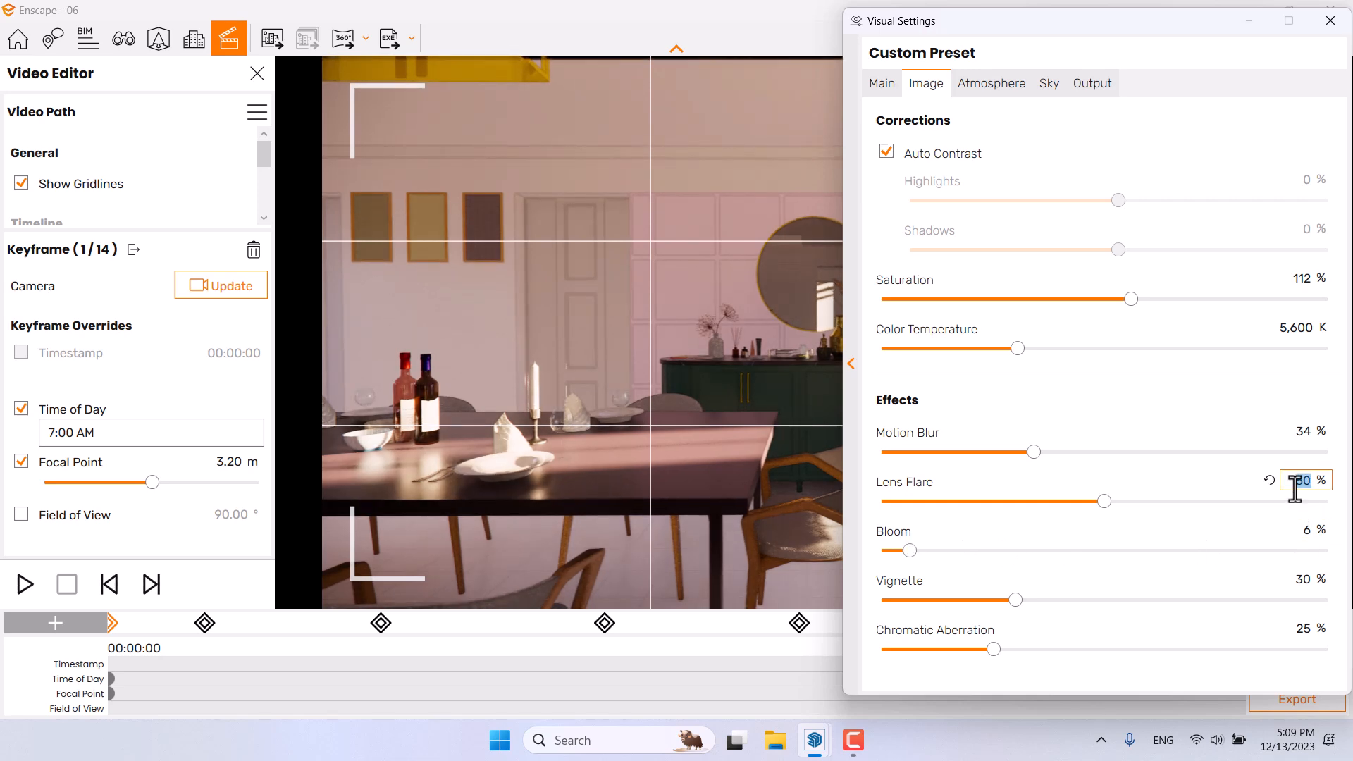
{"action": "type", "text": "38"}
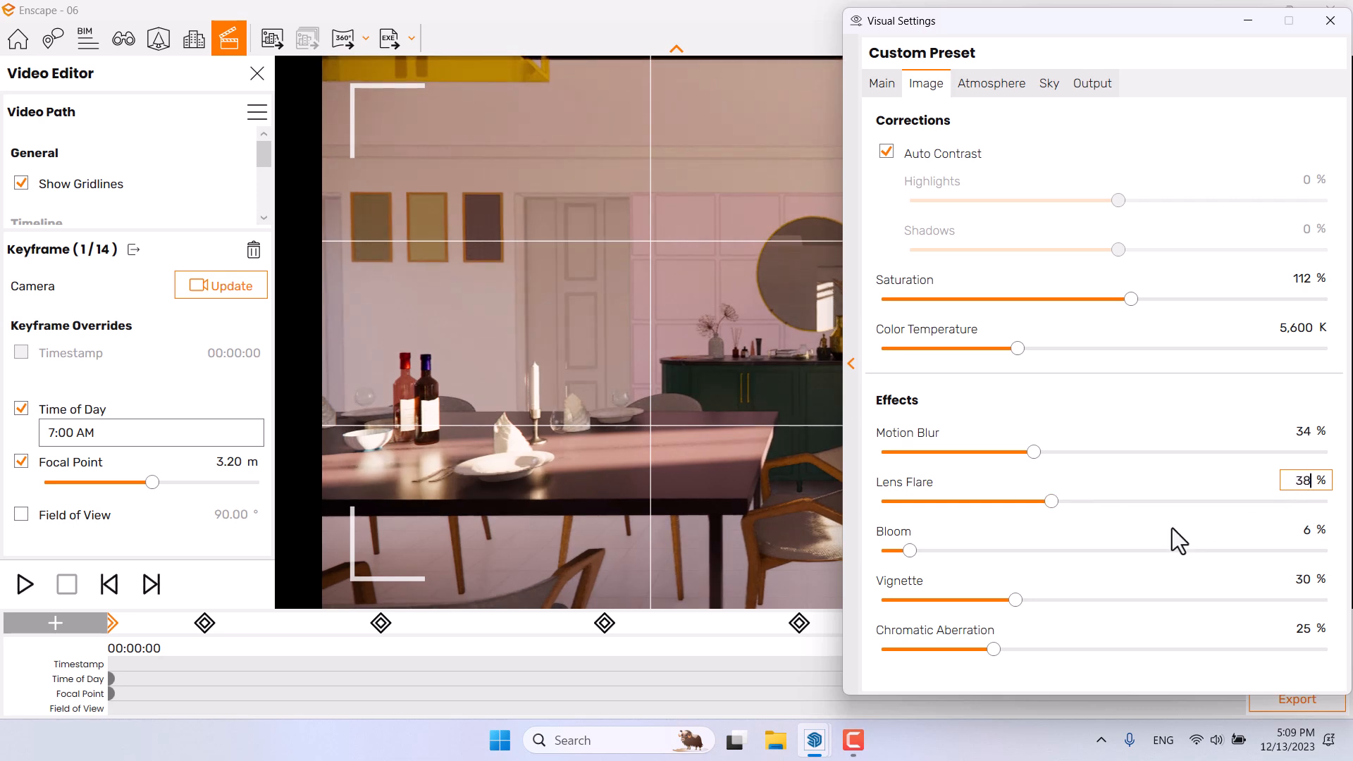
Step: Set the vignette effect to 38% and the chromatic aberration to 0%
{"action": "left_click", "coordinate": [1306, 579]}
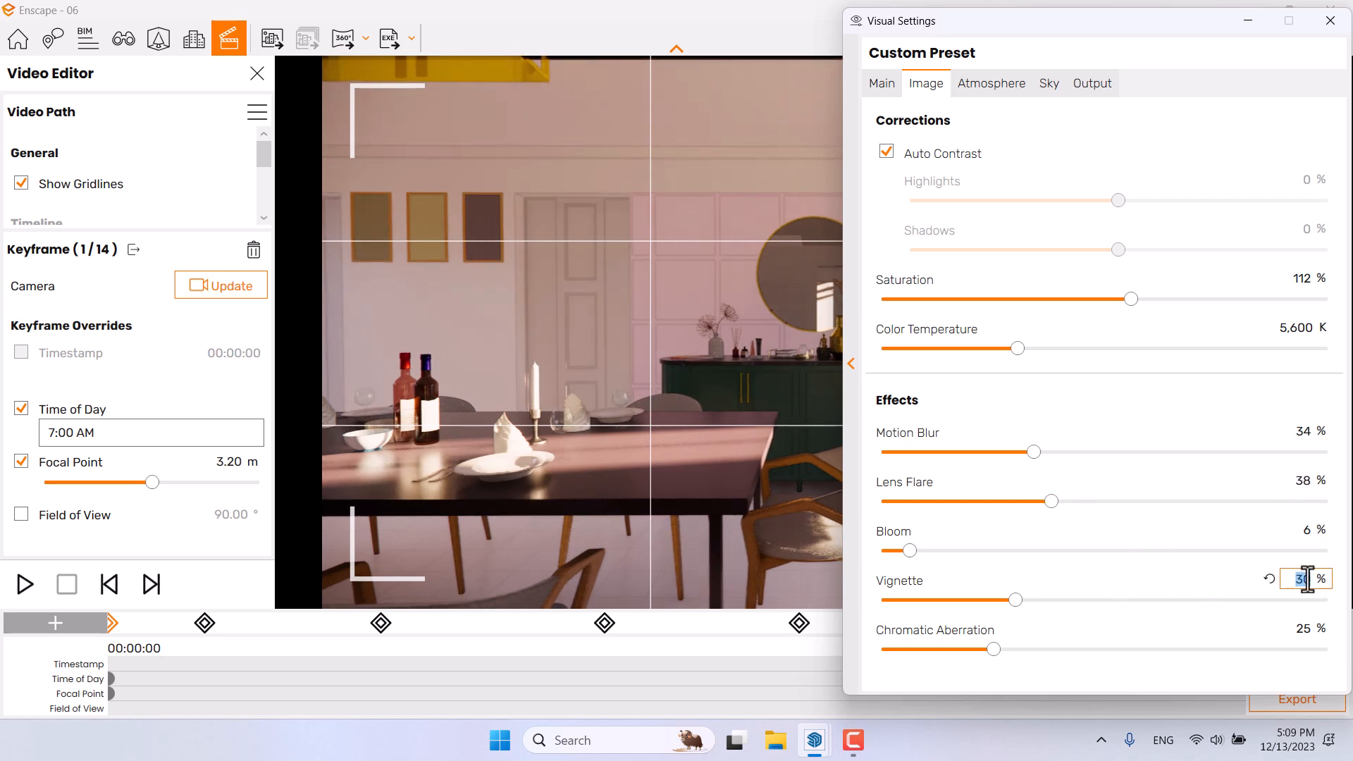
{"action": "type", "text": "38"}
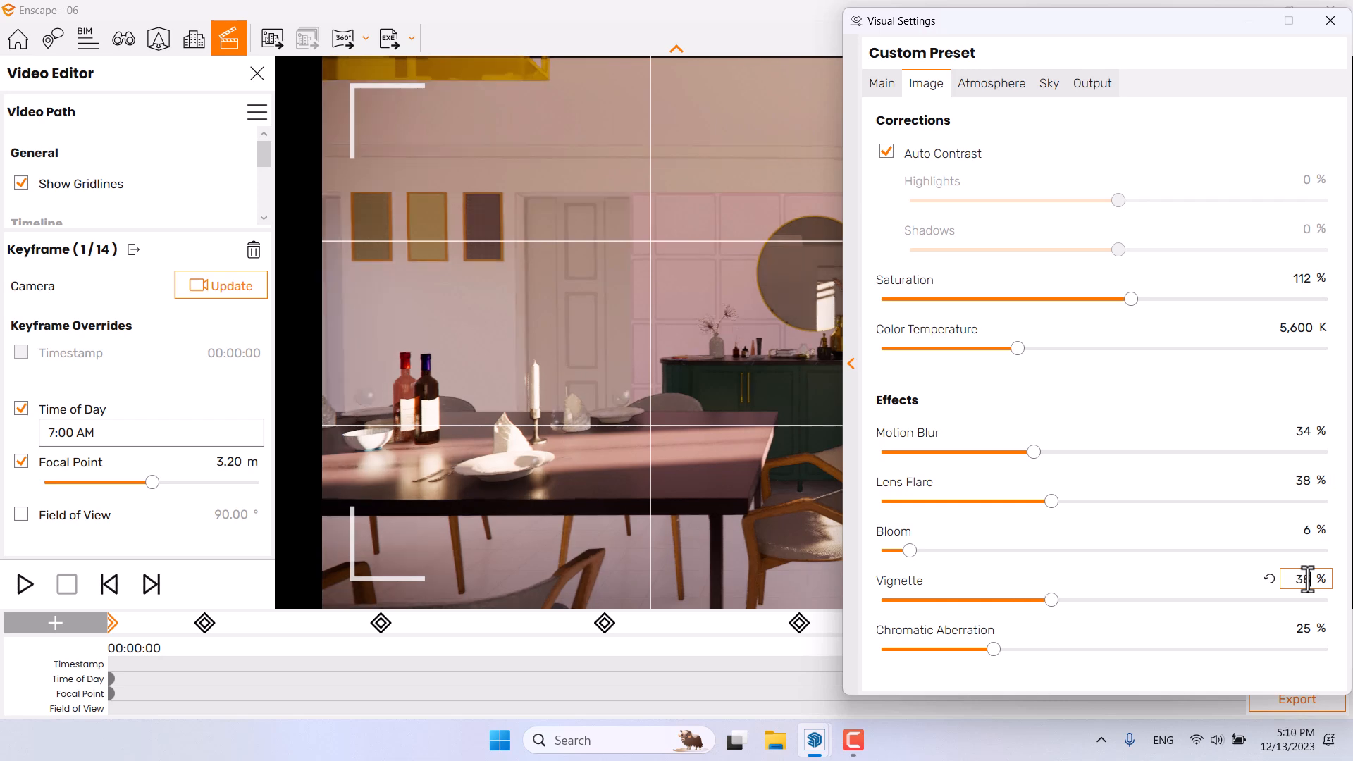
{"action": "left_click", "coordinate": [1305, 628]}
{"action": "type", "text": "0"}
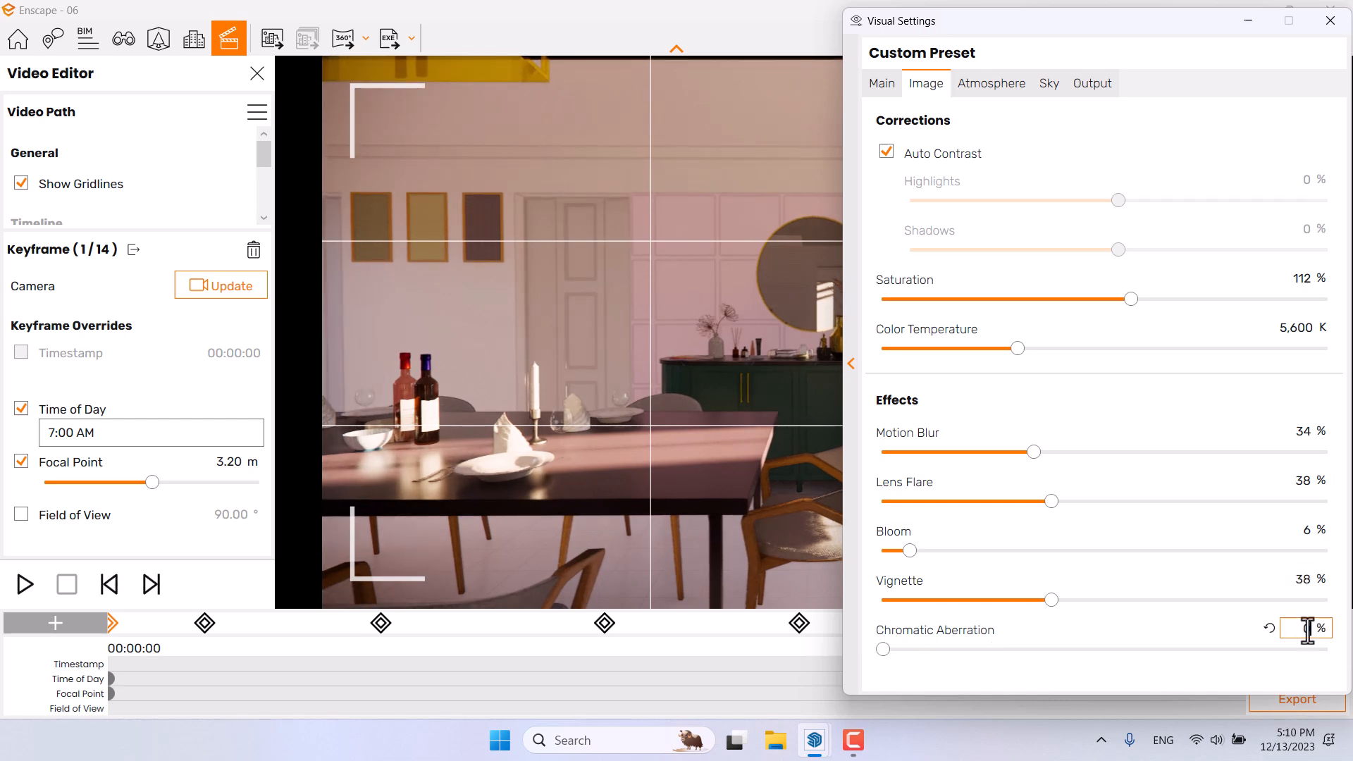
Step: In the atmosphere's illumination settings, set the ambient brightness to 62% and the artificial light brightness to 124%
{"action": "left_click", "coordinate": [993, 84]}
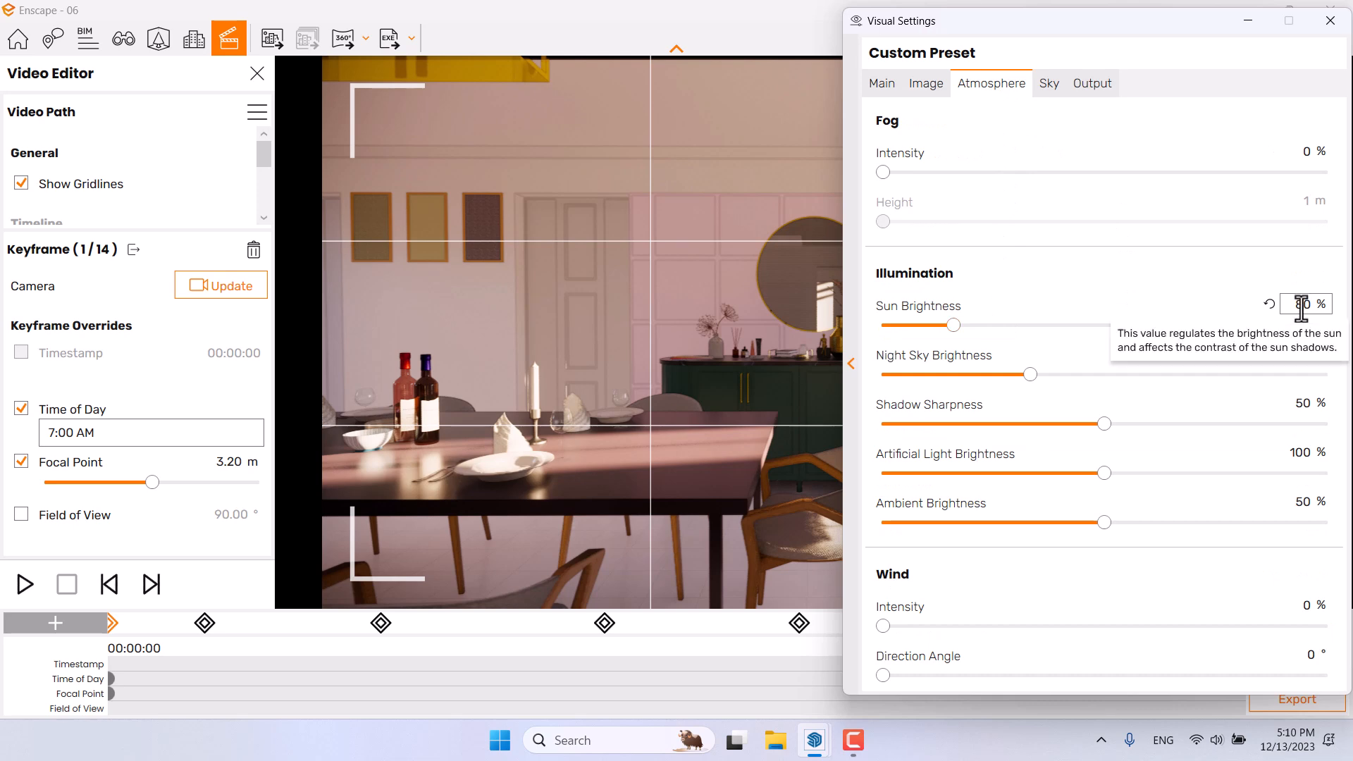
{"action": "left_click", "coordinate": [1301, 501]}
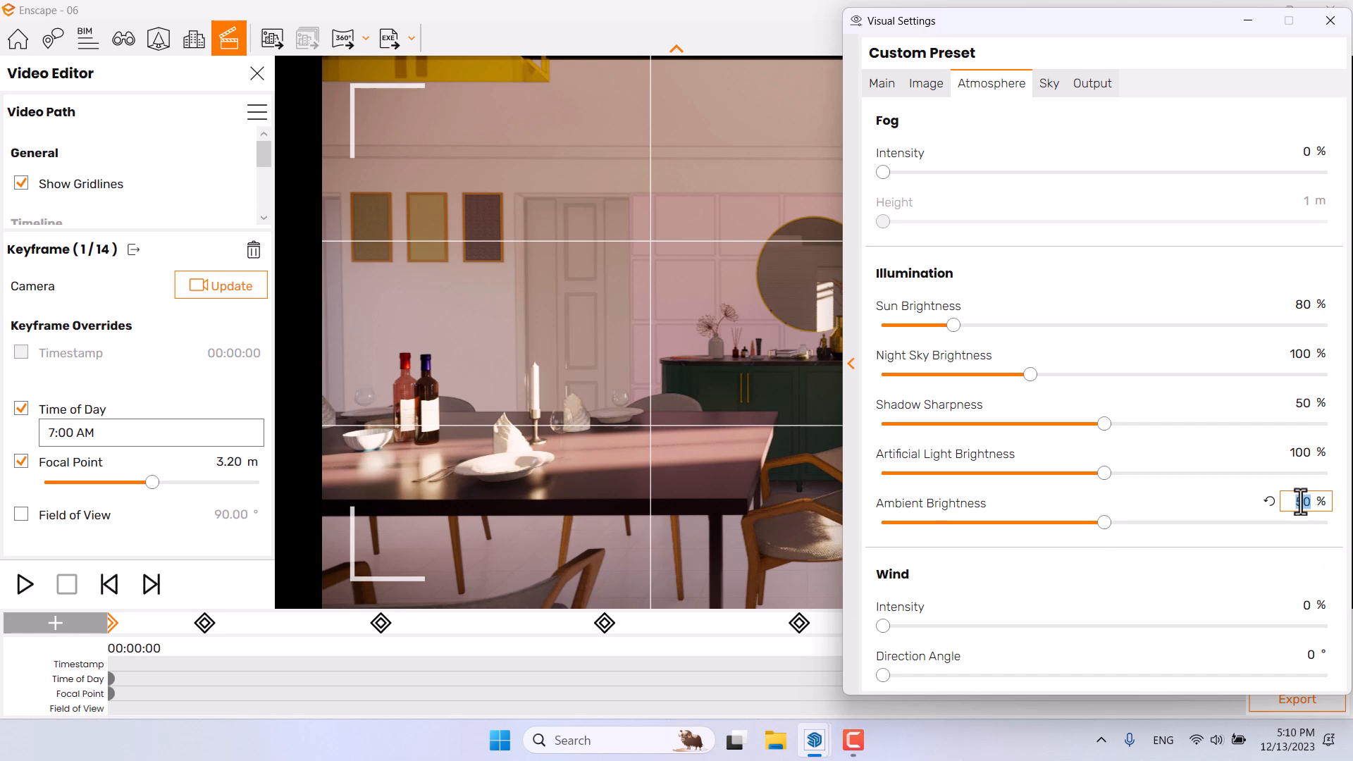
{"action": "type", "text": "2"}
{"action": "key", "text": "Return"}
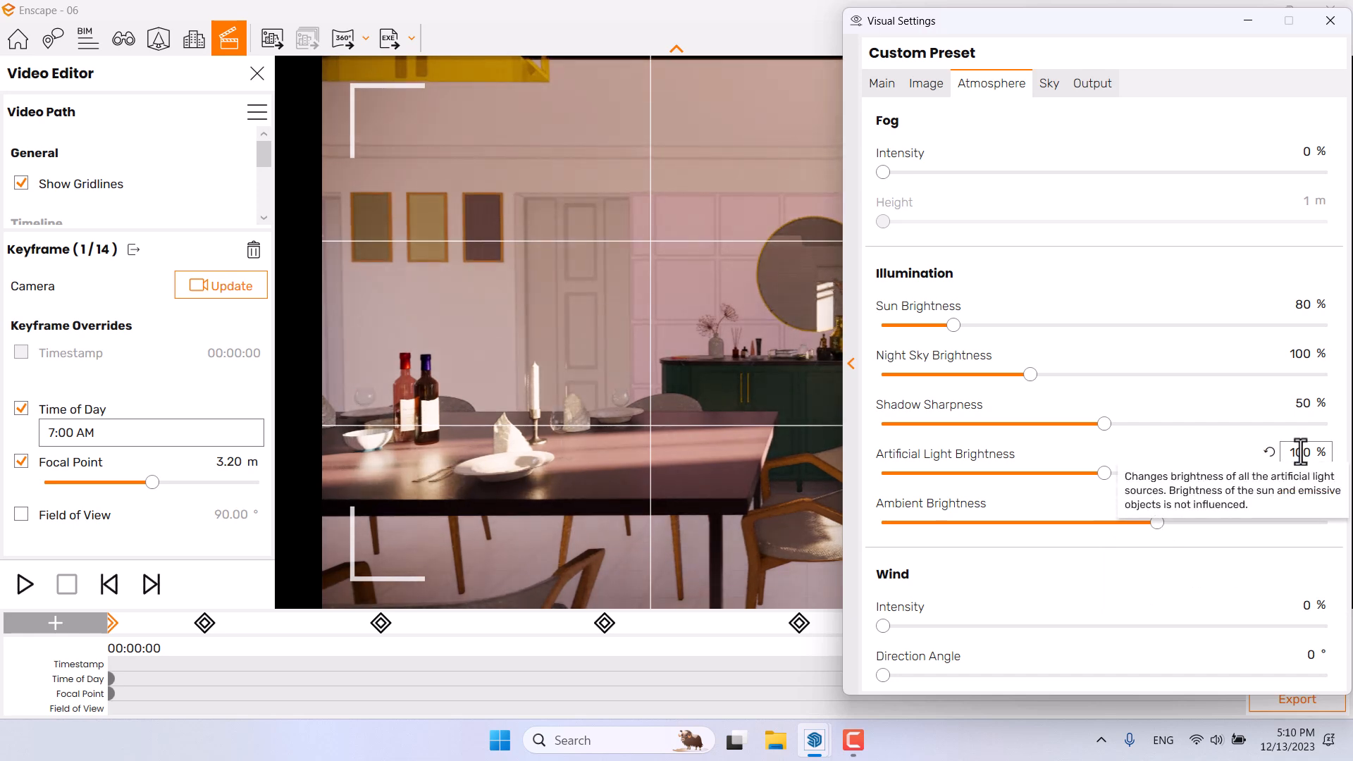
{"action": "left_click", "coordinate": [1300, 451]}
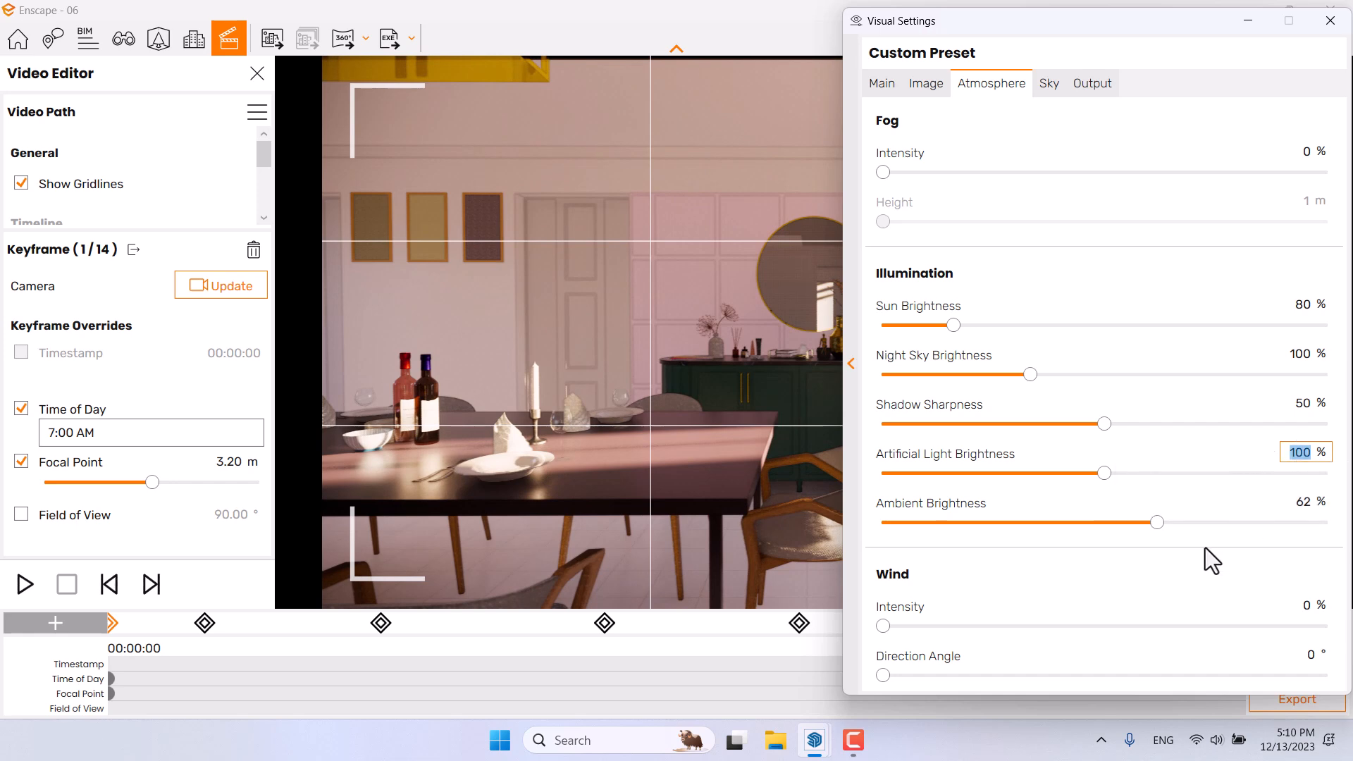
{"action": "type", "text": "1"}
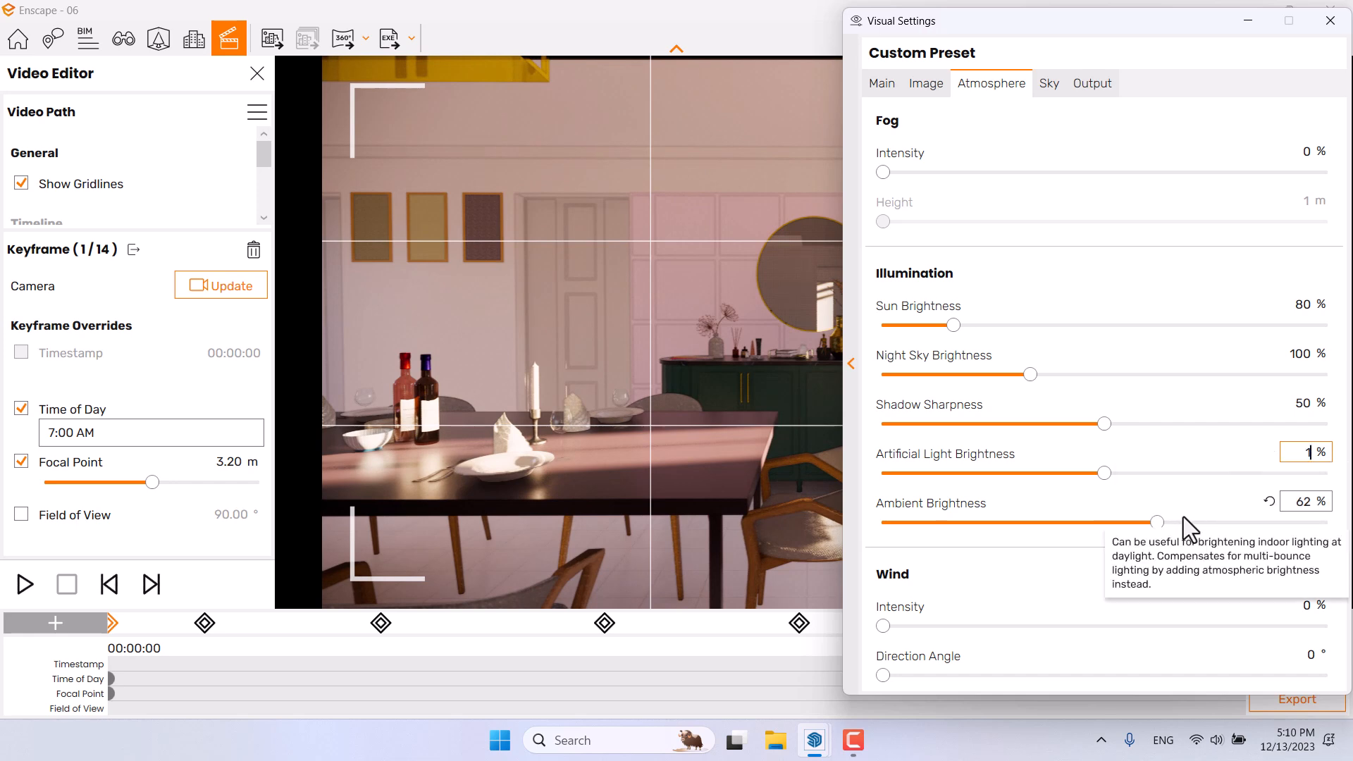
{"action": "type", "text": "24"}
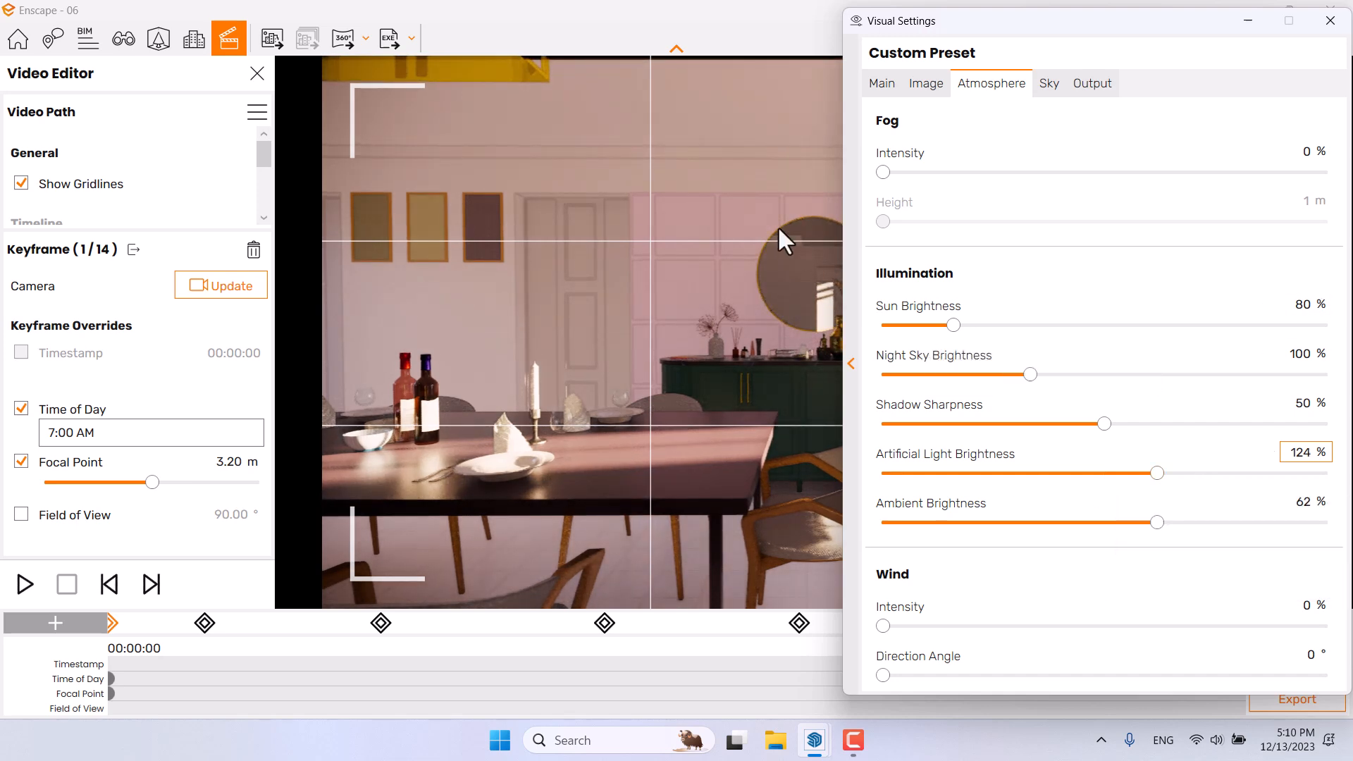
Step: Set the shadow sharpness to 0% and close the visual settings
{"action": "left_click", "coordinate": [1305, 403]}
{"action": "key", "text": "BackSpace"}
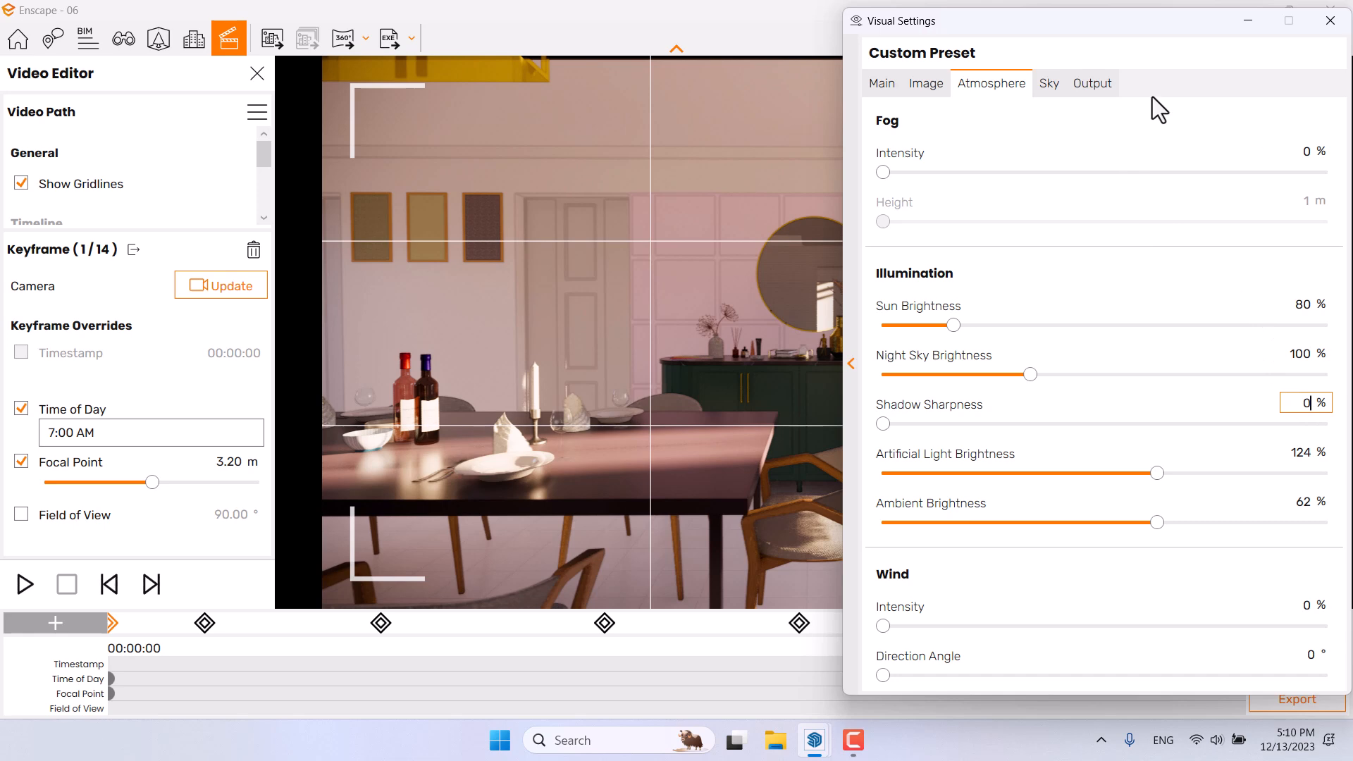
{"action": "left_click", "coordinate": [1331, 22]}
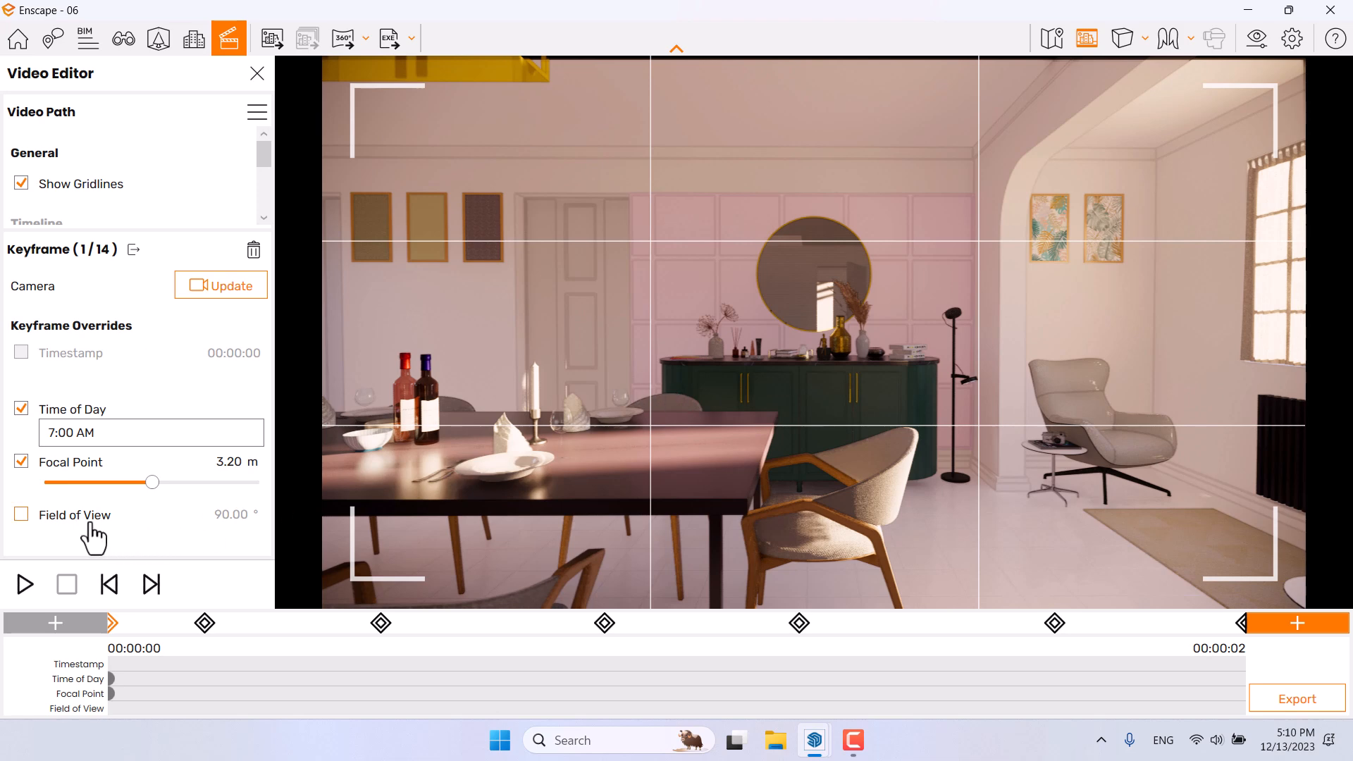
Step: Set the first keyframe's focal point override to 4.00 m
{"action": "left_click_drag", "start_coordinate": [151, 482], "coordinate": [125, 485]}
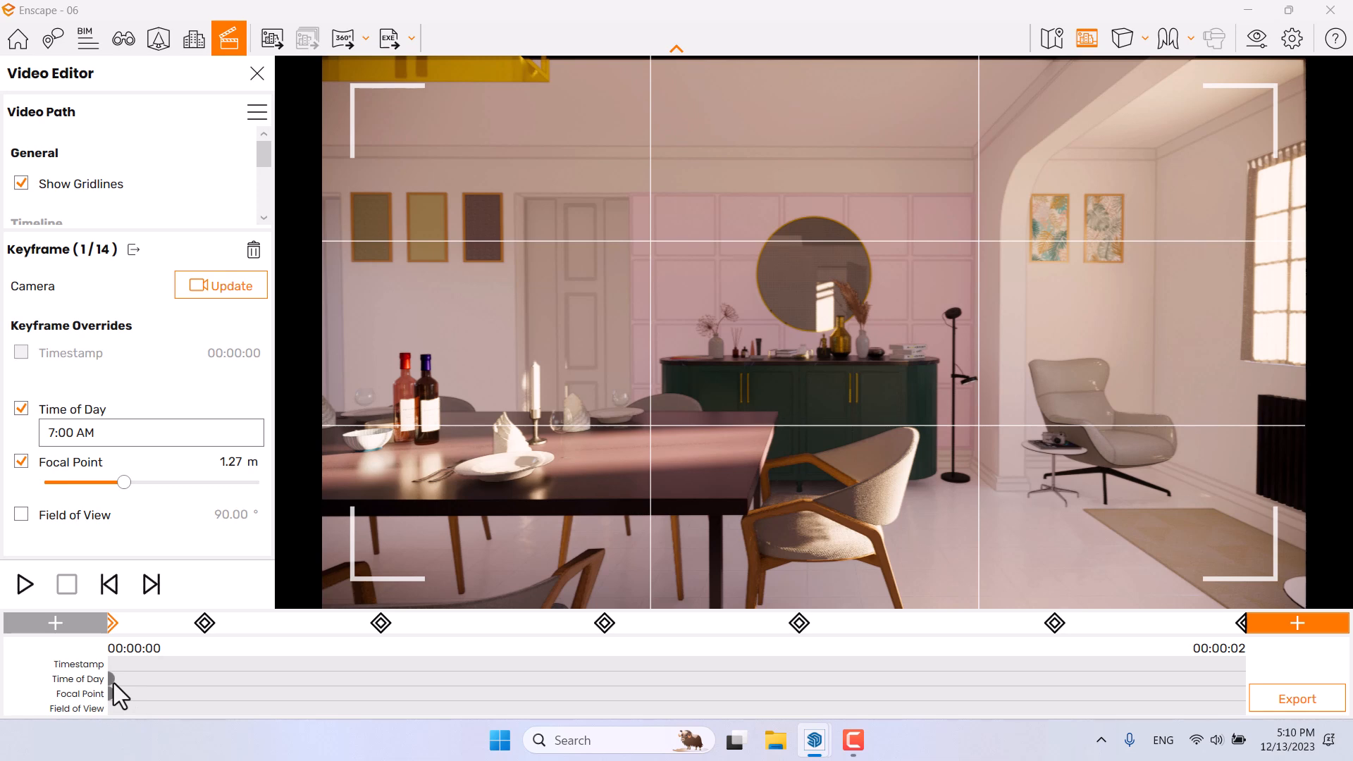
{"action": "left_click", "coordinate": [51, 463]}
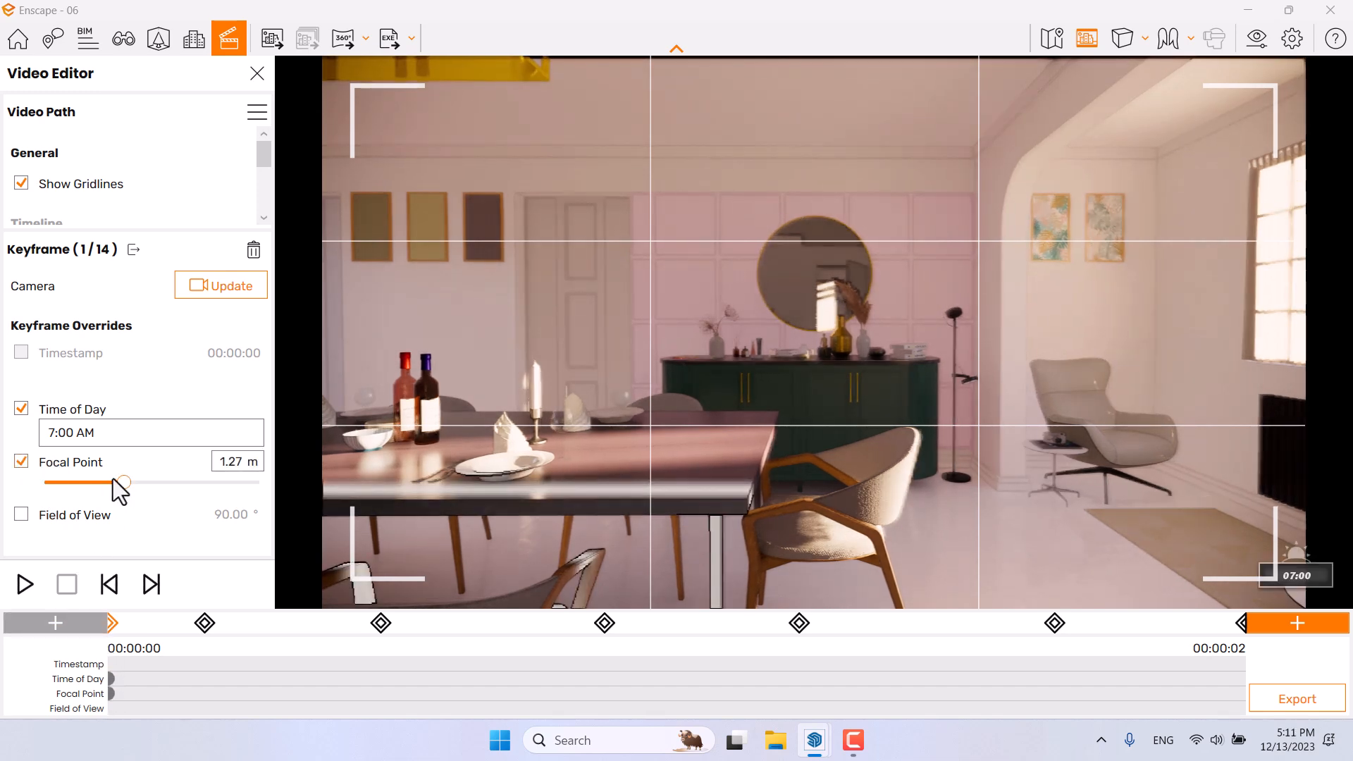
{"action": "left_click_drag", "start_coordinate": [127, 486], "coordinate": [161, 481]}
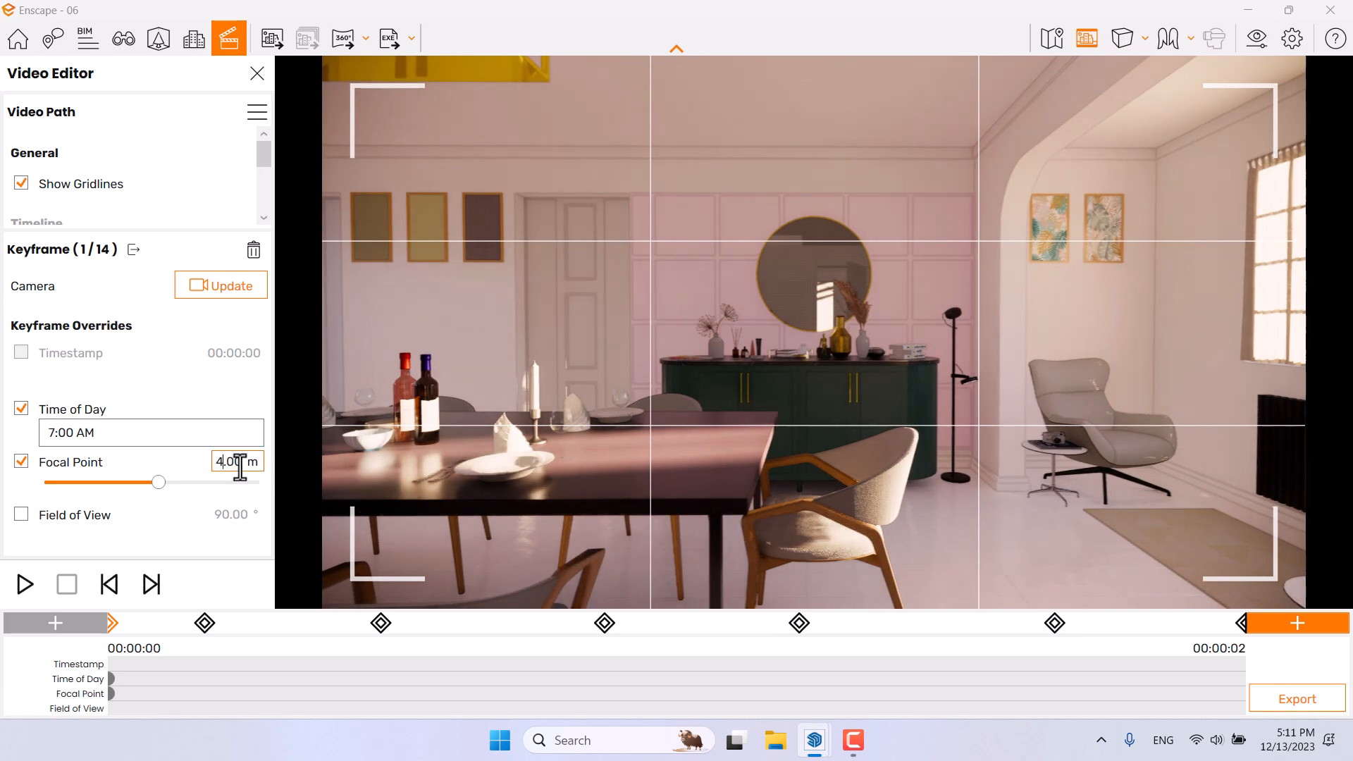
Step: Set the camera's depth of field to 16% in the visual settings and close them
{"action": "left_click", "coordinate": [1256, 38]}
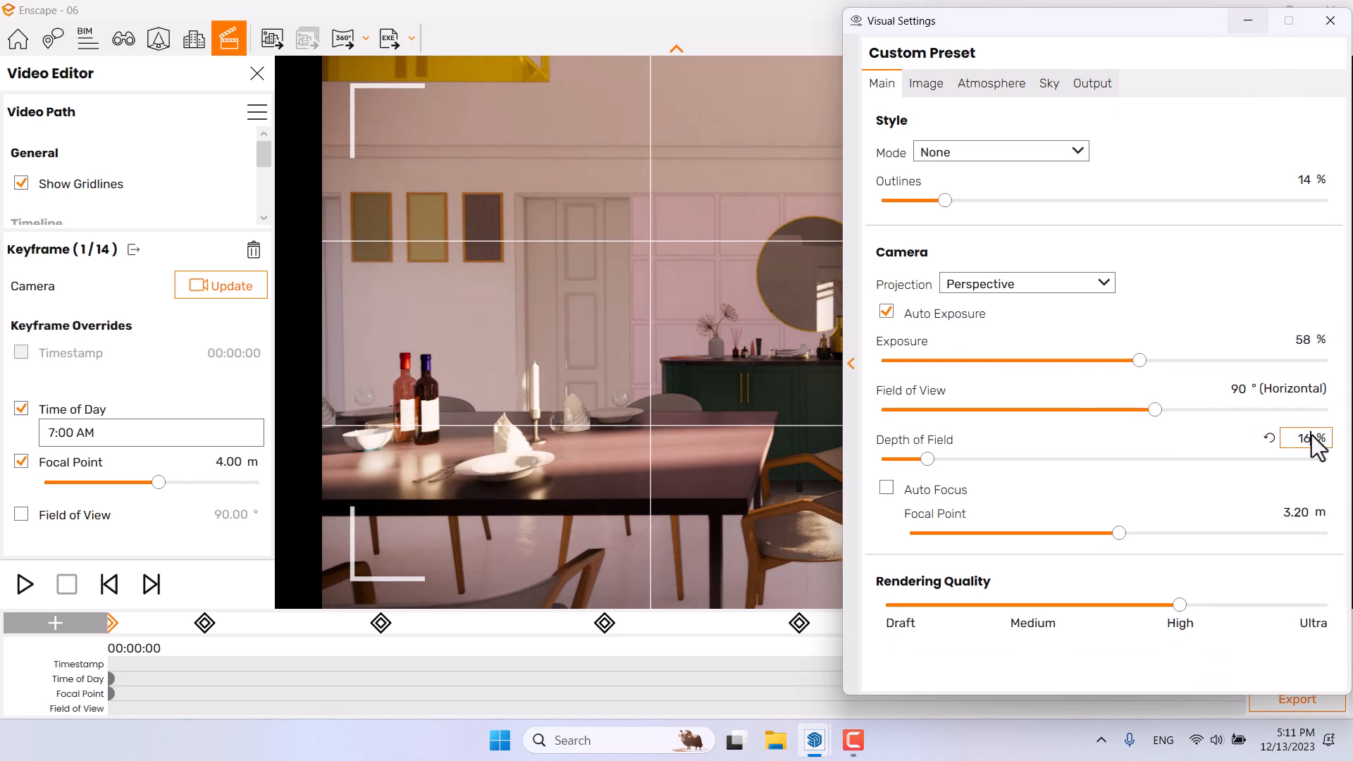
{"action": "key", "text": "Return"}
{"action": "left_click", "coordinate": [1330, 20]}
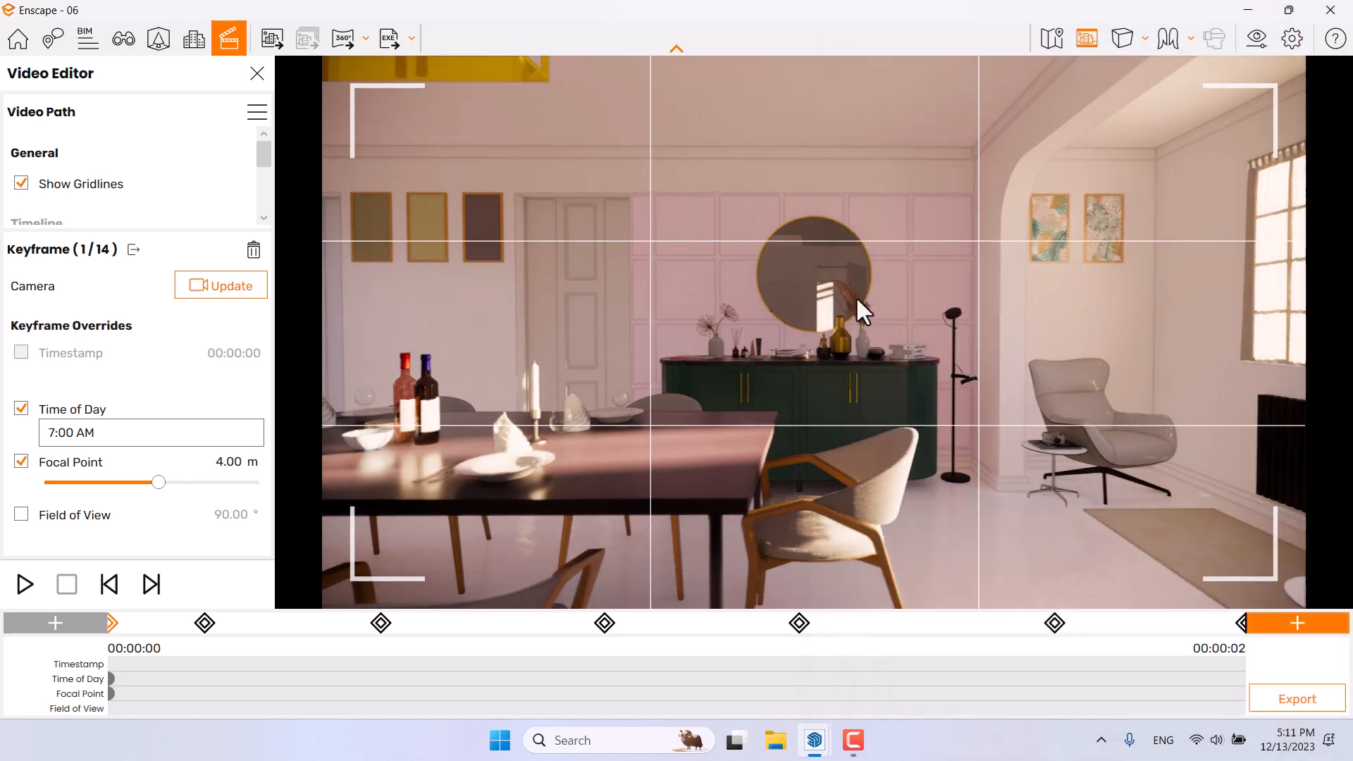
Step: Override the first keyframe's field of view with 80° and update its camera
{"action": "left_click", "coordinate": [70, 514]}
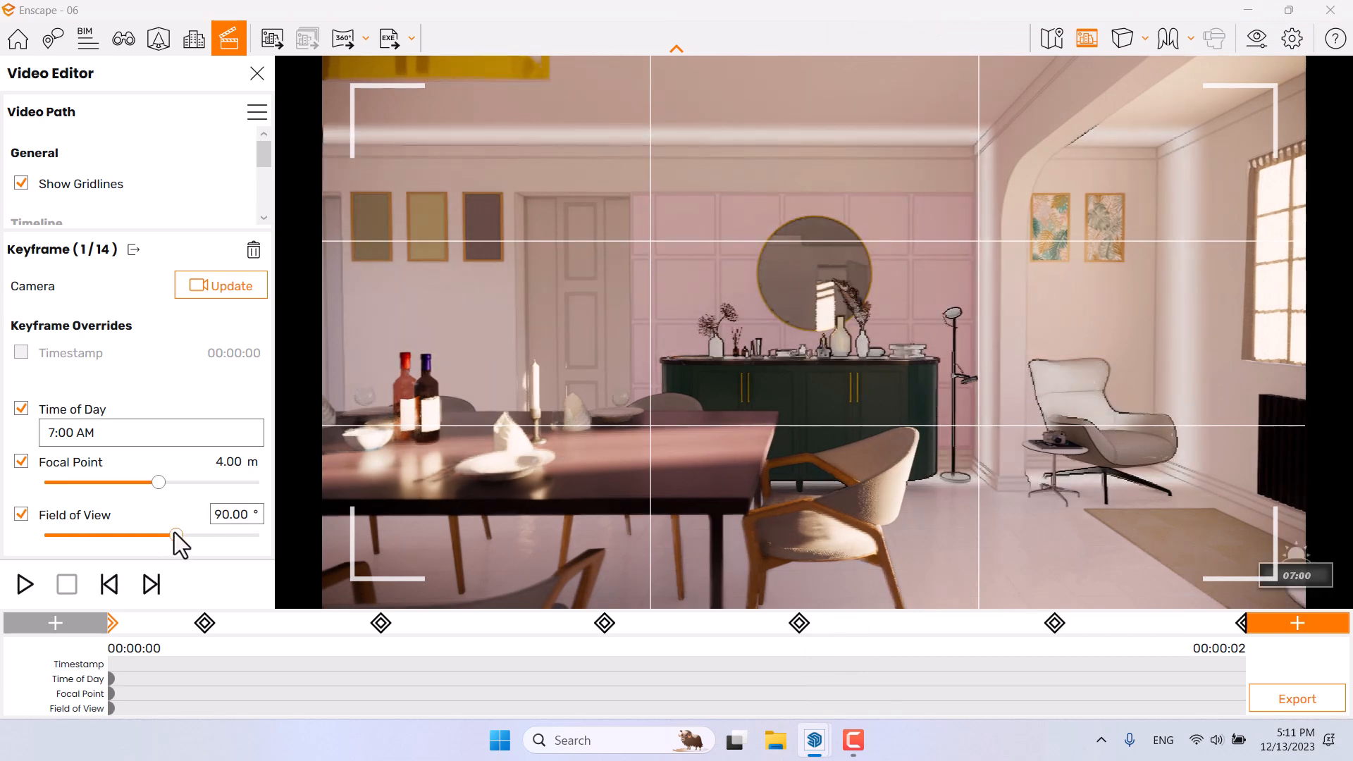
{"action": "left_click", "coordinate": [213, 517]}
{"action": "type", "text": "80"}
{"action": "key", "text": "Return"}
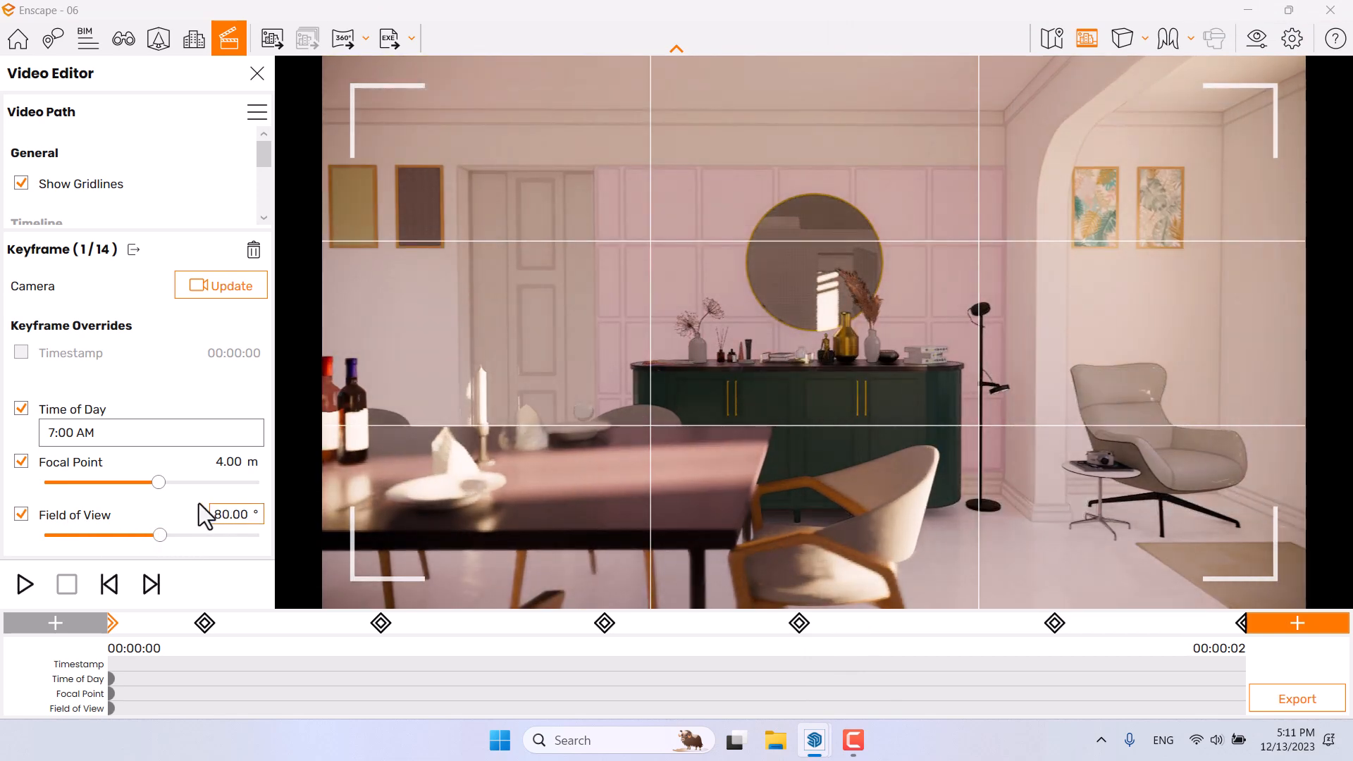
{"action": "left_click", "coordinate": [216, 289]}
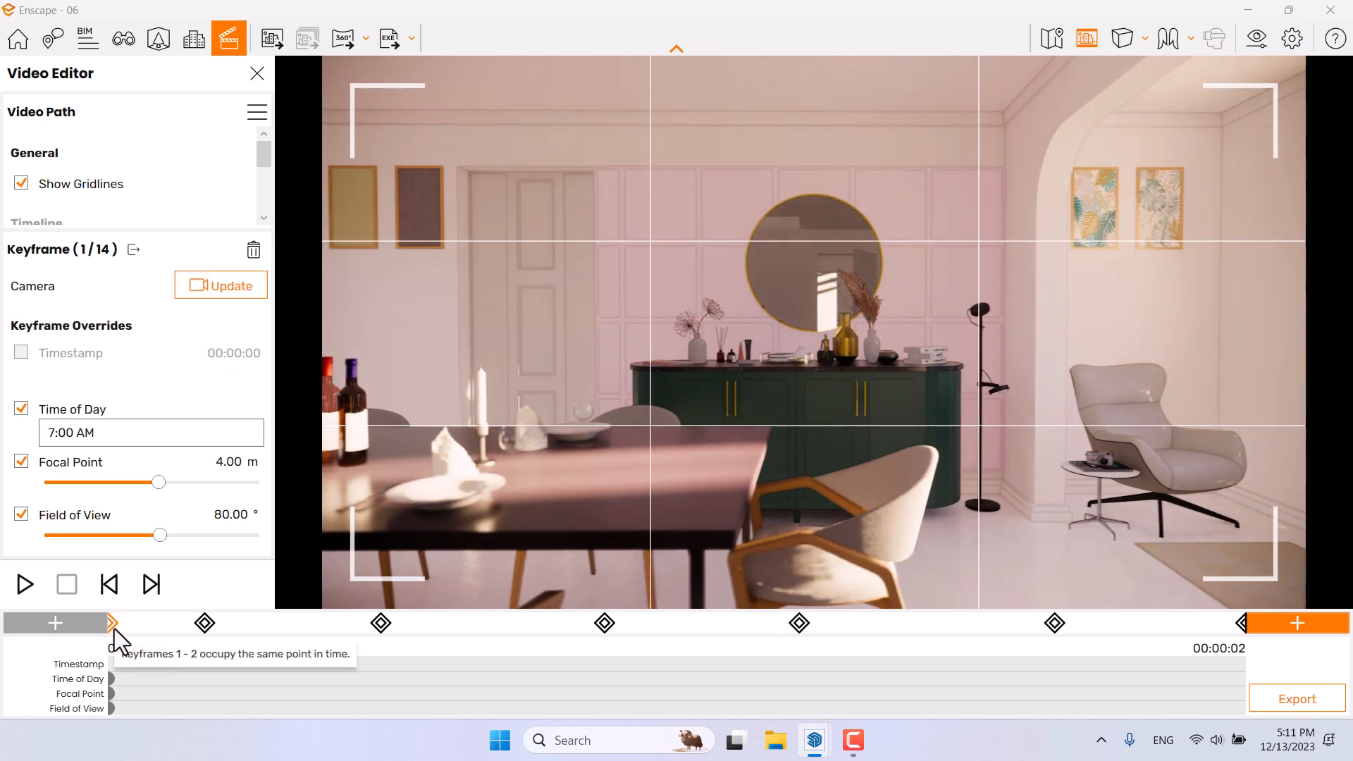
Step: Override the timestamp of keyframe 3 with 00:00:02
{"action": "left_click", "coordinate": [203, 623]}
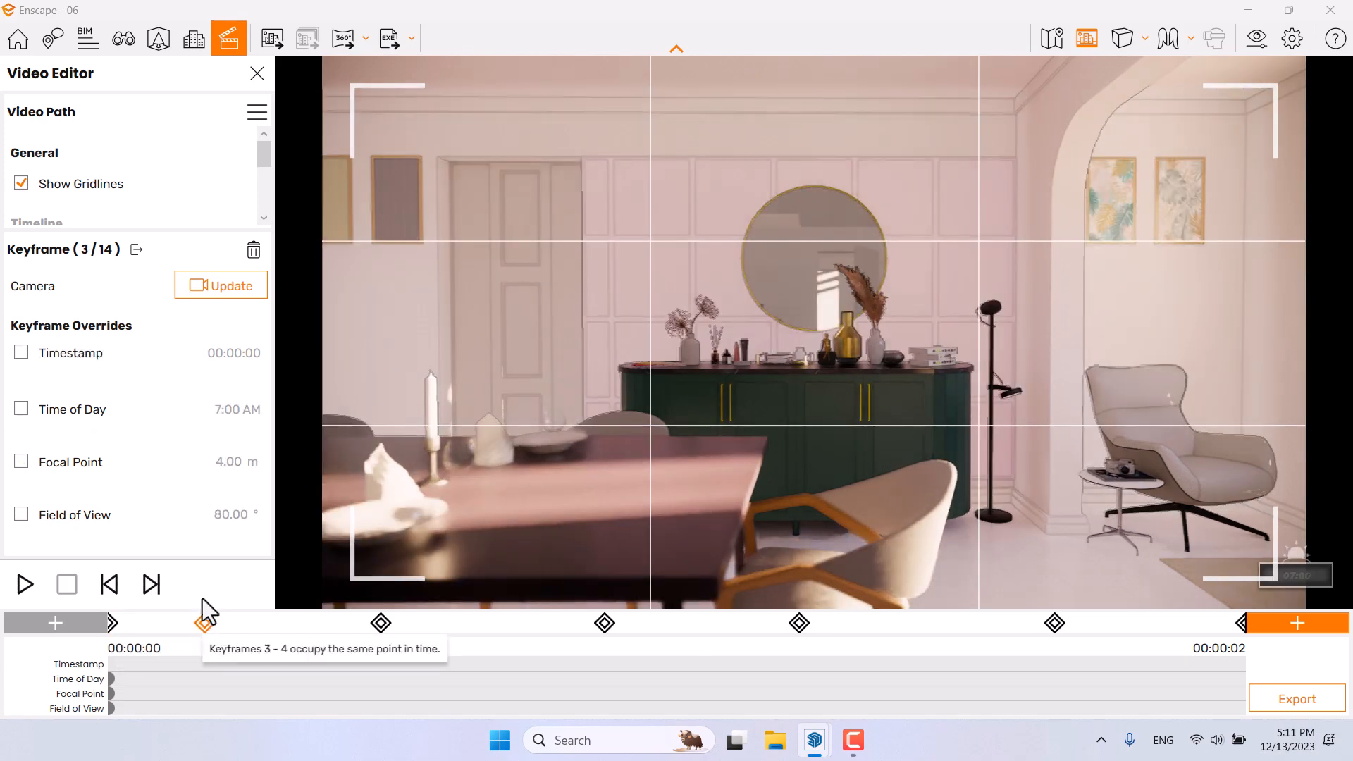
{"action": "left_click", "coordinate": [41, 354]}
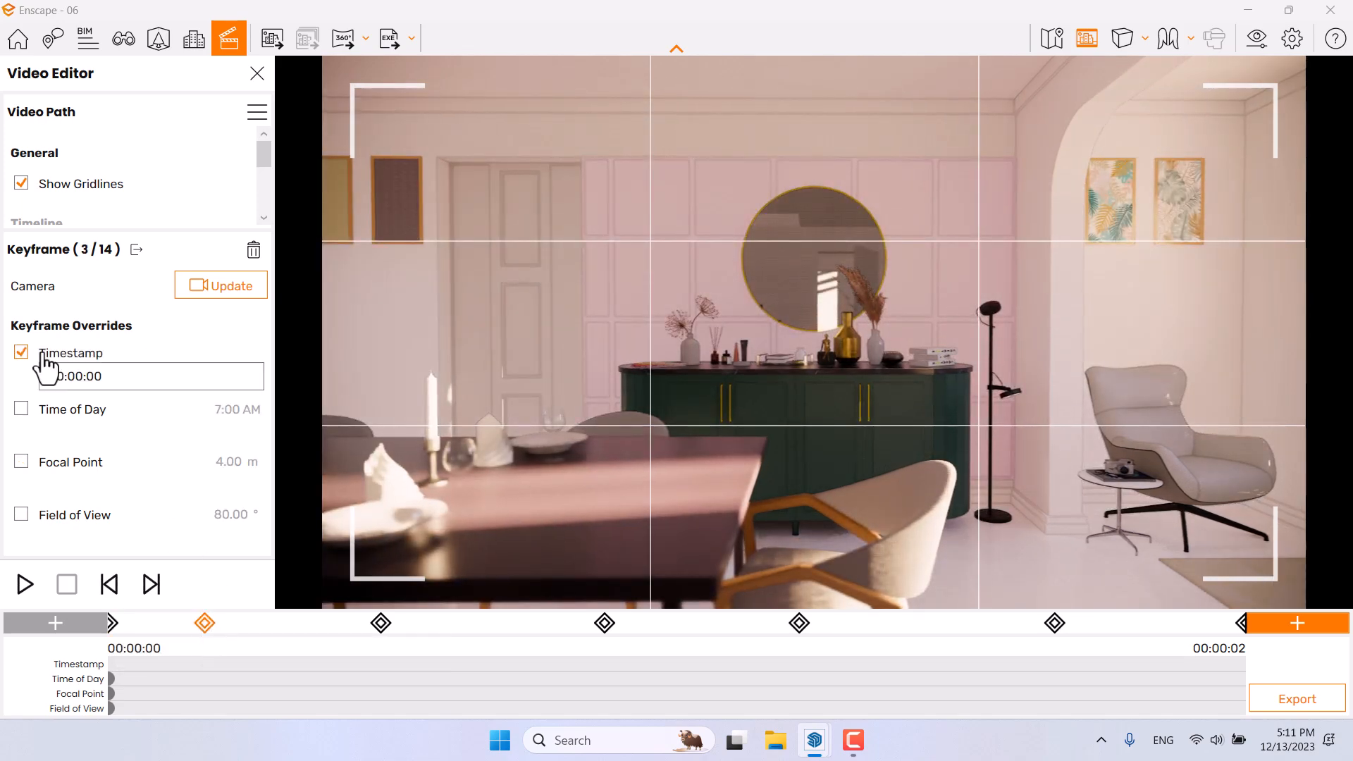
{"action": "left_click", "coordinate": [107, 379]}
{"action": "left_click", "coordinate": [138, 407]}
{"action": "left_click", "coordinate": [139, 407]}
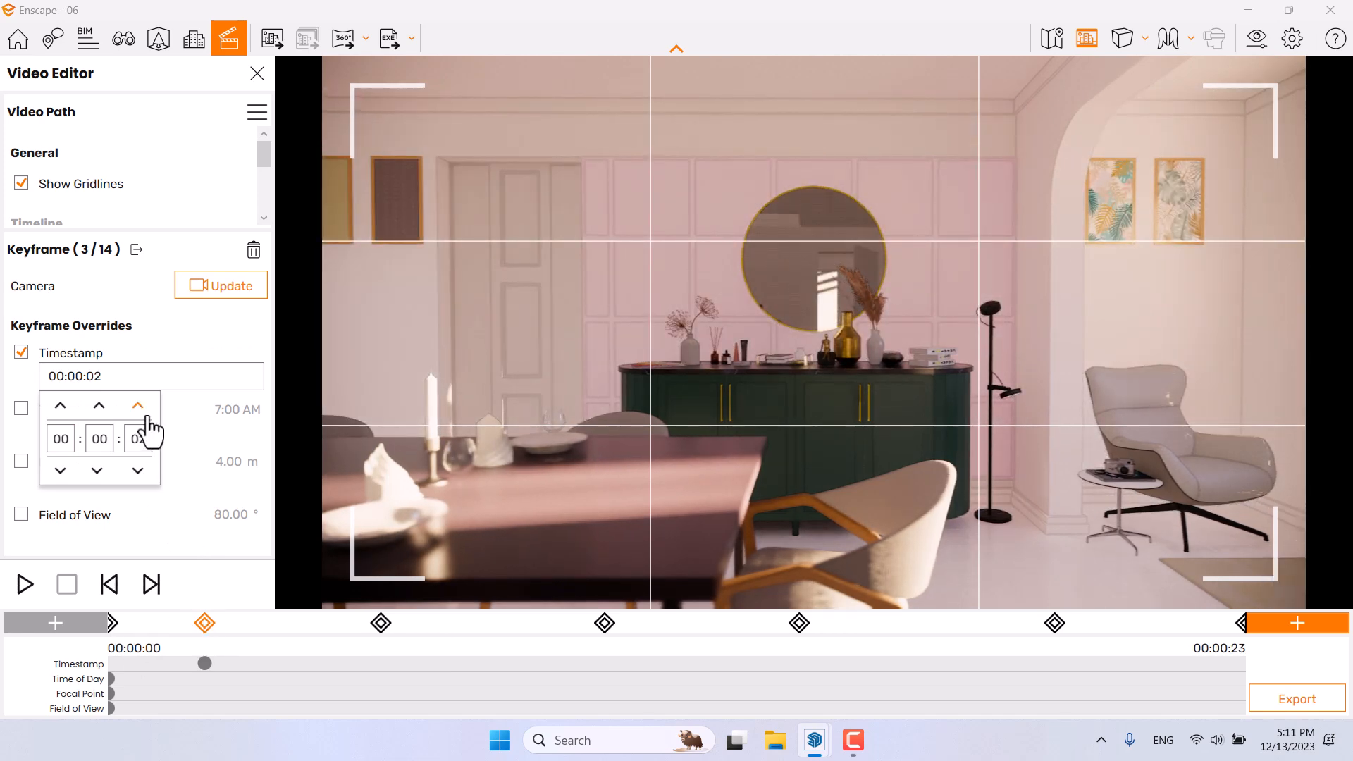
{"action": "left_click", "coordinate": [177, 355]}
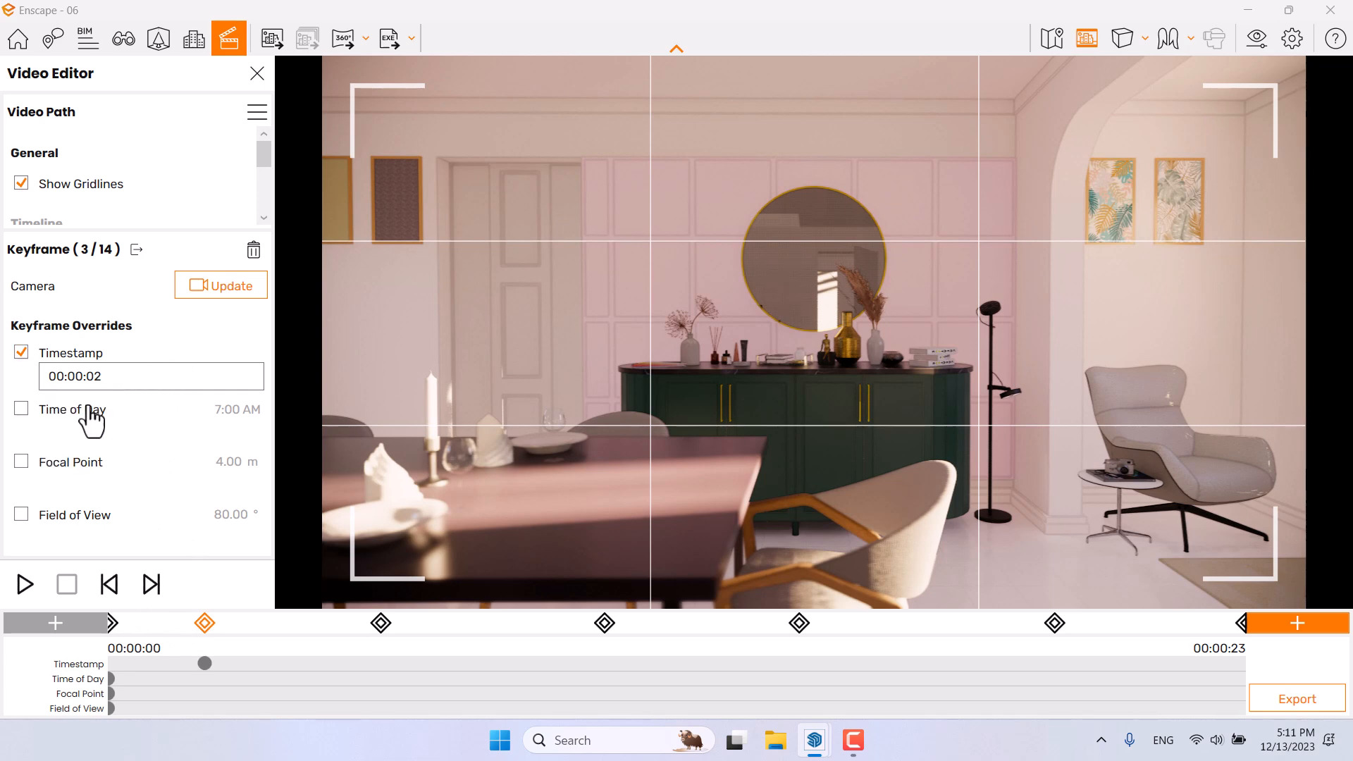
Step: Override keyframe 3's time of day with 7:06 AM and enable its focal point override
{"action": "left_click", "coordinate": [58, 417]}
{"action": "left_click", "coordinate": [88, 434]}
{"action": "left_click", "coordinate": [101, 485]}
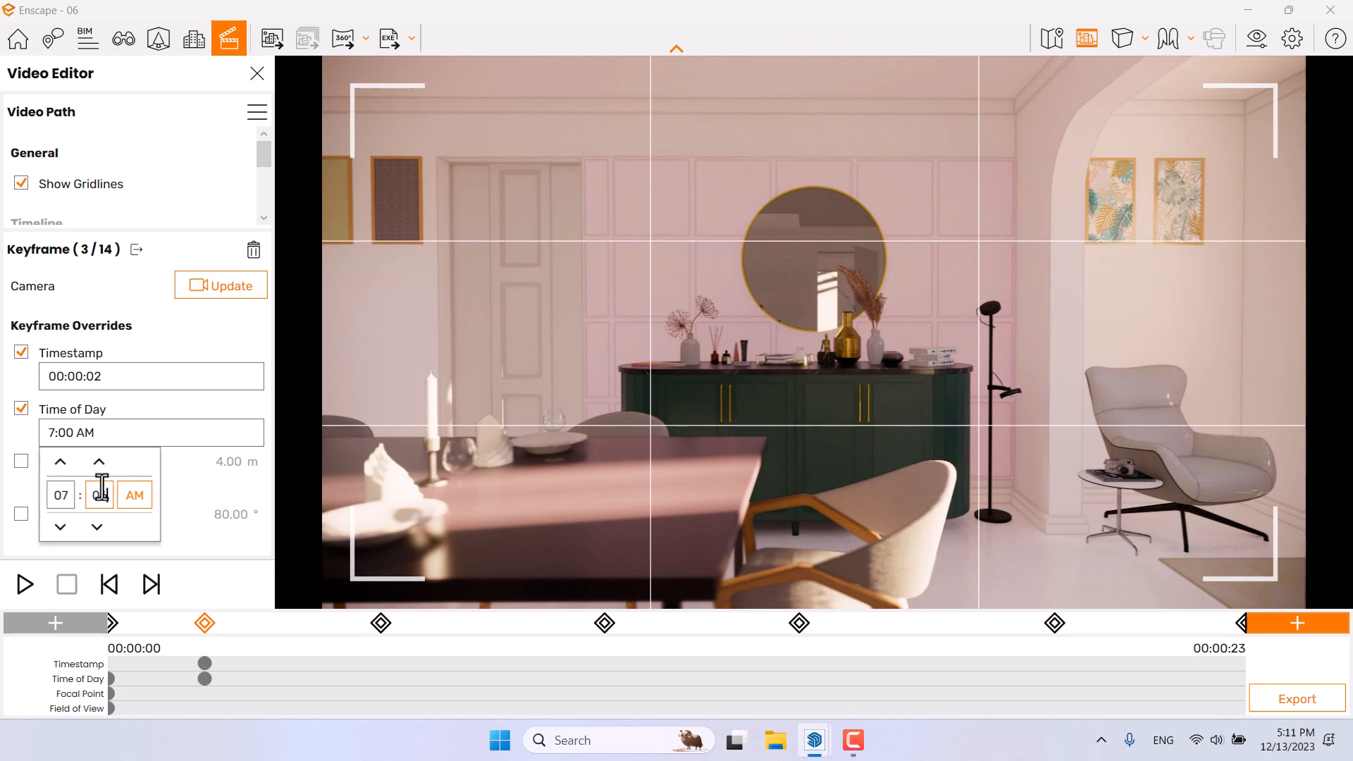
{"action": "key", "text": "Return"}
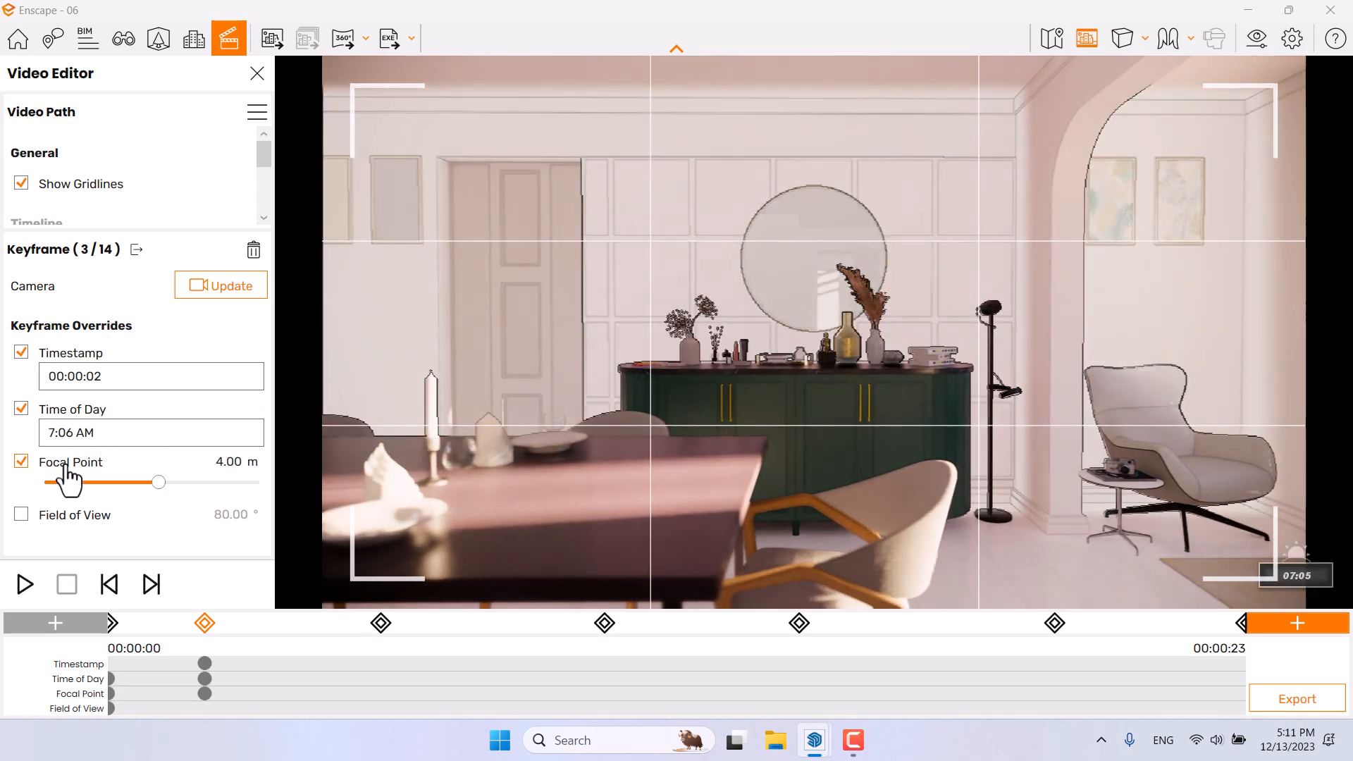
Step: Override keyframe 3's field of view with 74° and update its camera
{"action": "left_click", "coordinate": [44, 515]}
{"action": "left_click", "coordinate": [218, 515]}
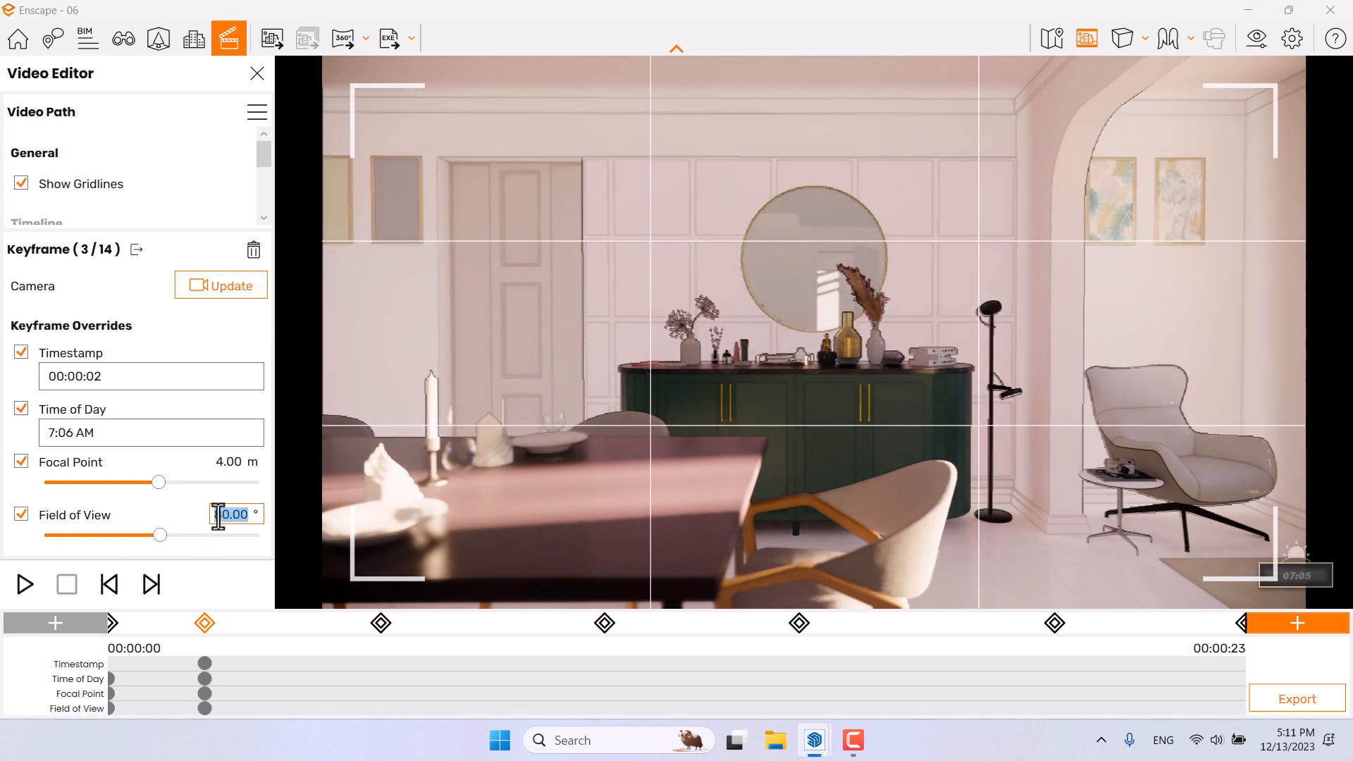
{"action": "type", "text": "74"}
{"action": "key", "text": "Return"}
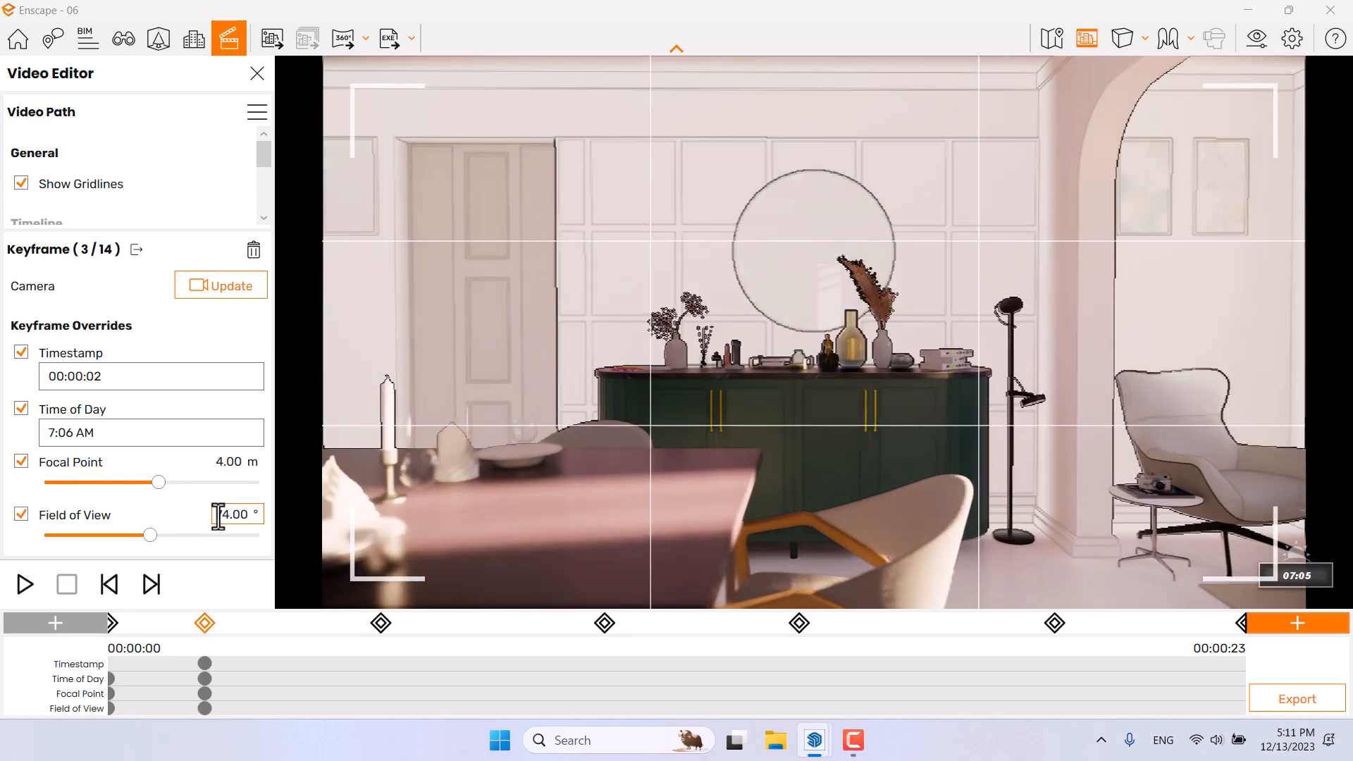
{"action": "left_click", "coordinate": [205, 286]}
Step: Override the timestamp of keyframe 5 with 00:00:04
{"action": "left_click", "coordinate": [381, 623]}
{"action": "left_click", "coordinate": [57, 353]}
{"action": "left_click", "coordinate": [123, 376]}
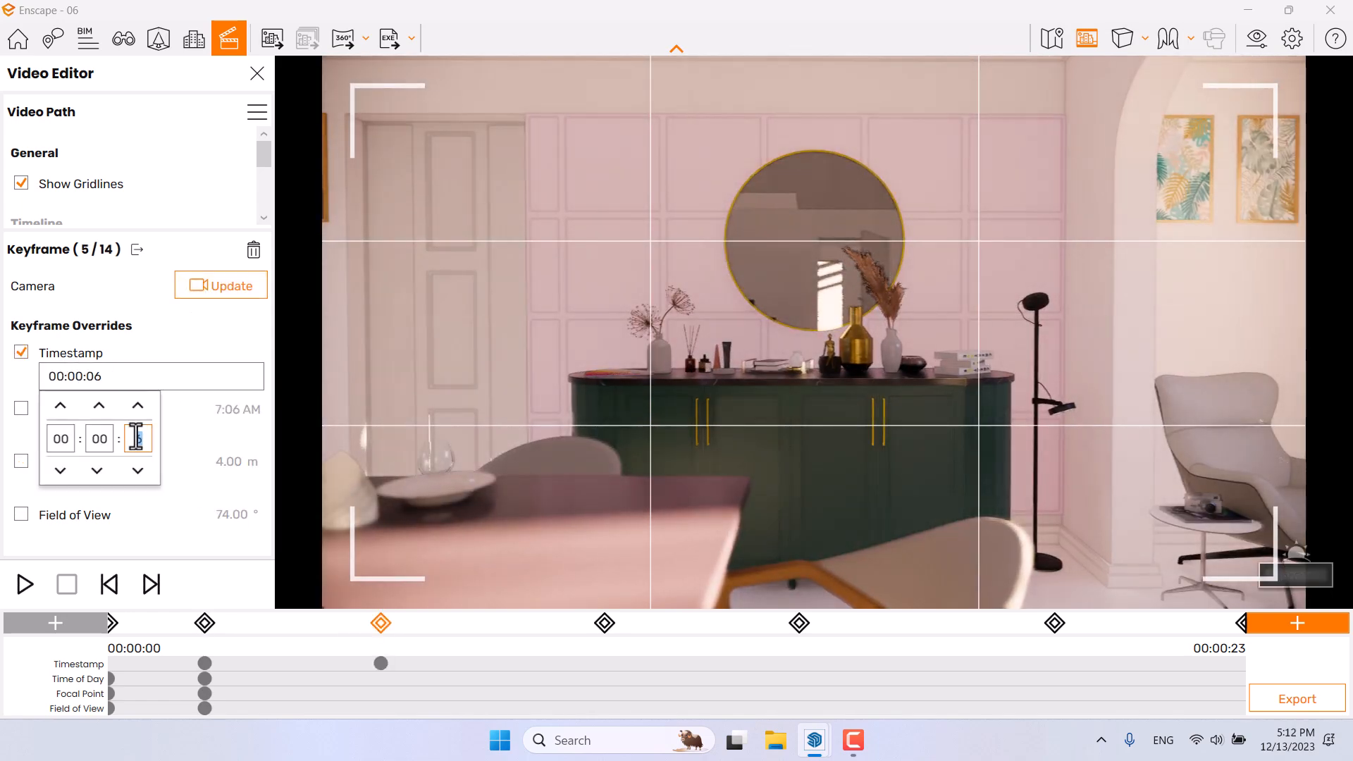
{"action": "type", "text": "4"}
{"action": "key", "text": "Return"}
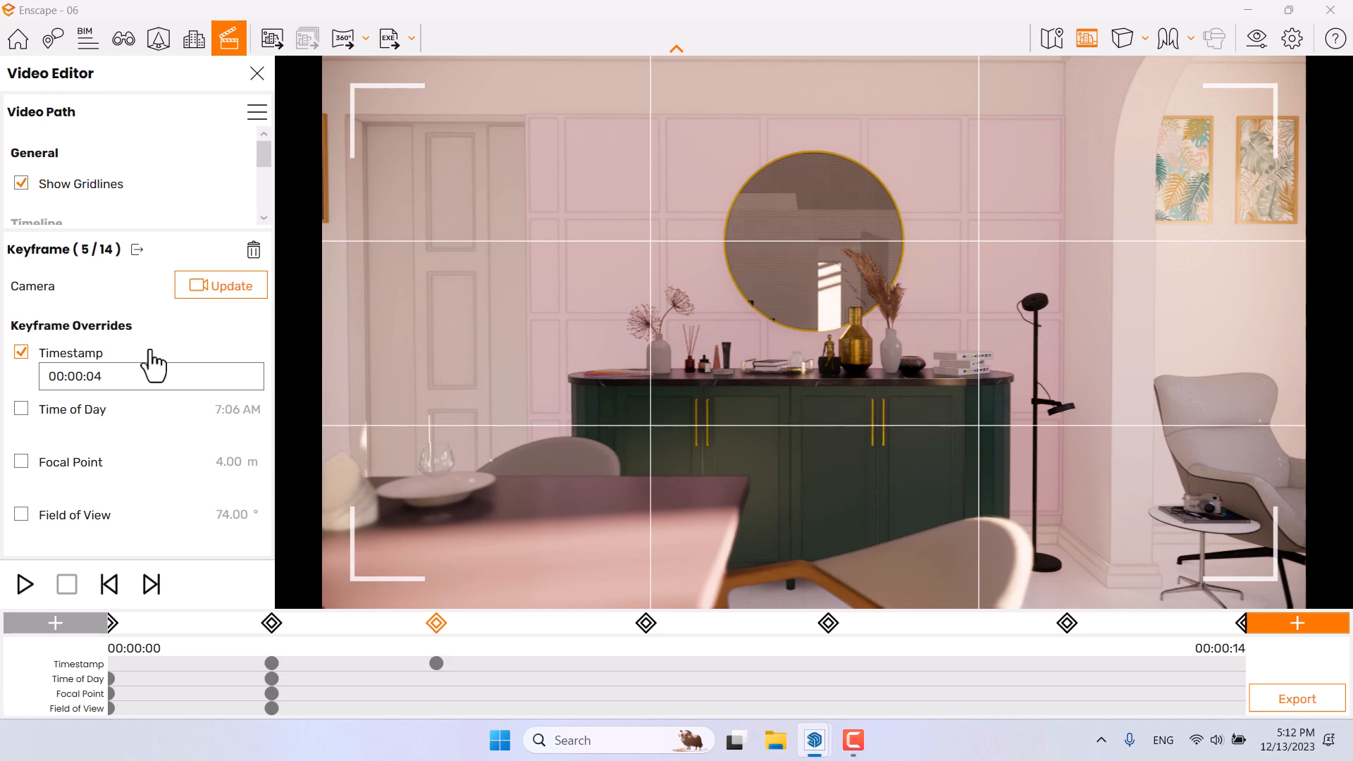
Step: Override keyframe 5's time of day with 7:12 AM and its field of view with 66°
{"action": "left_click", "coordinate": [53, 421]}
{"action": "left_click", "coordinate": [82, 434]}
{"action": "left_click", "coordinate": [98, 495]}
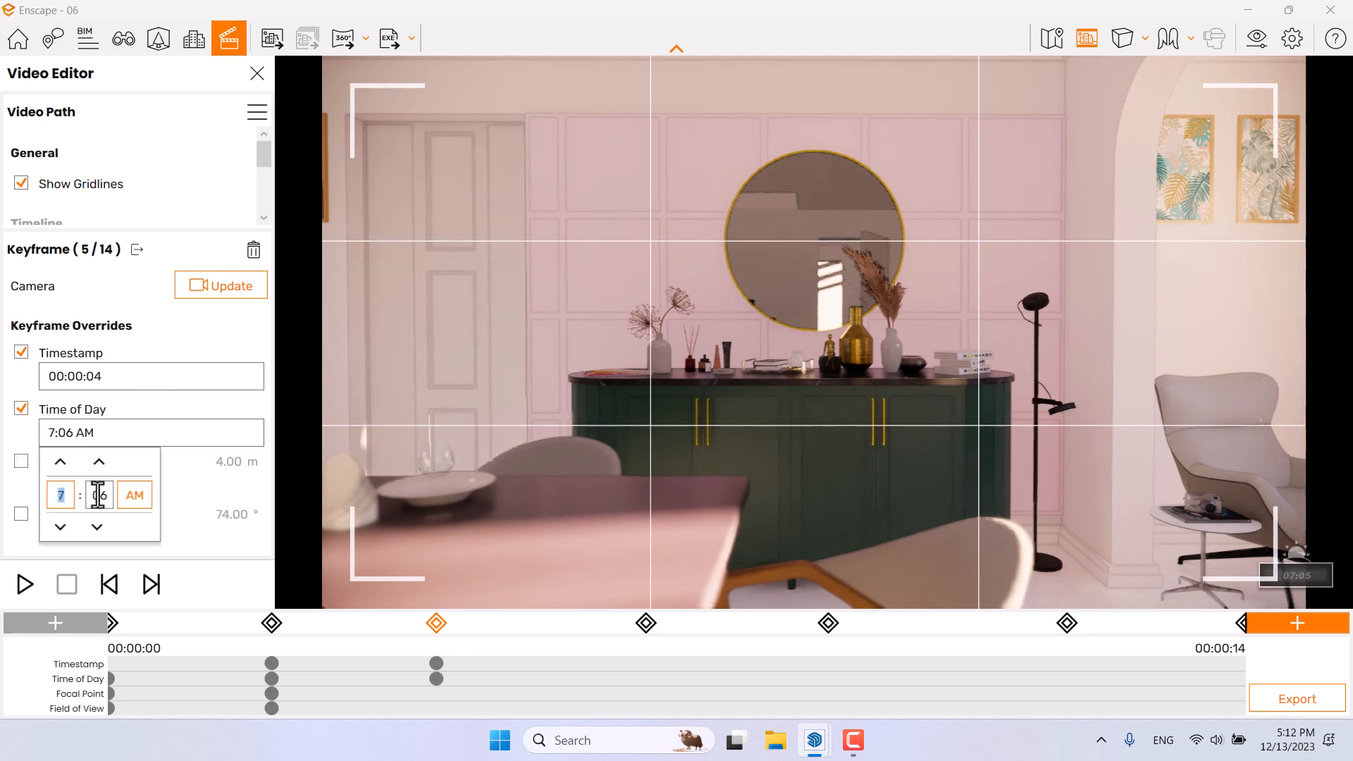
{"action": "type", "text": "12"}
{"action": "key", "text": "Return"}
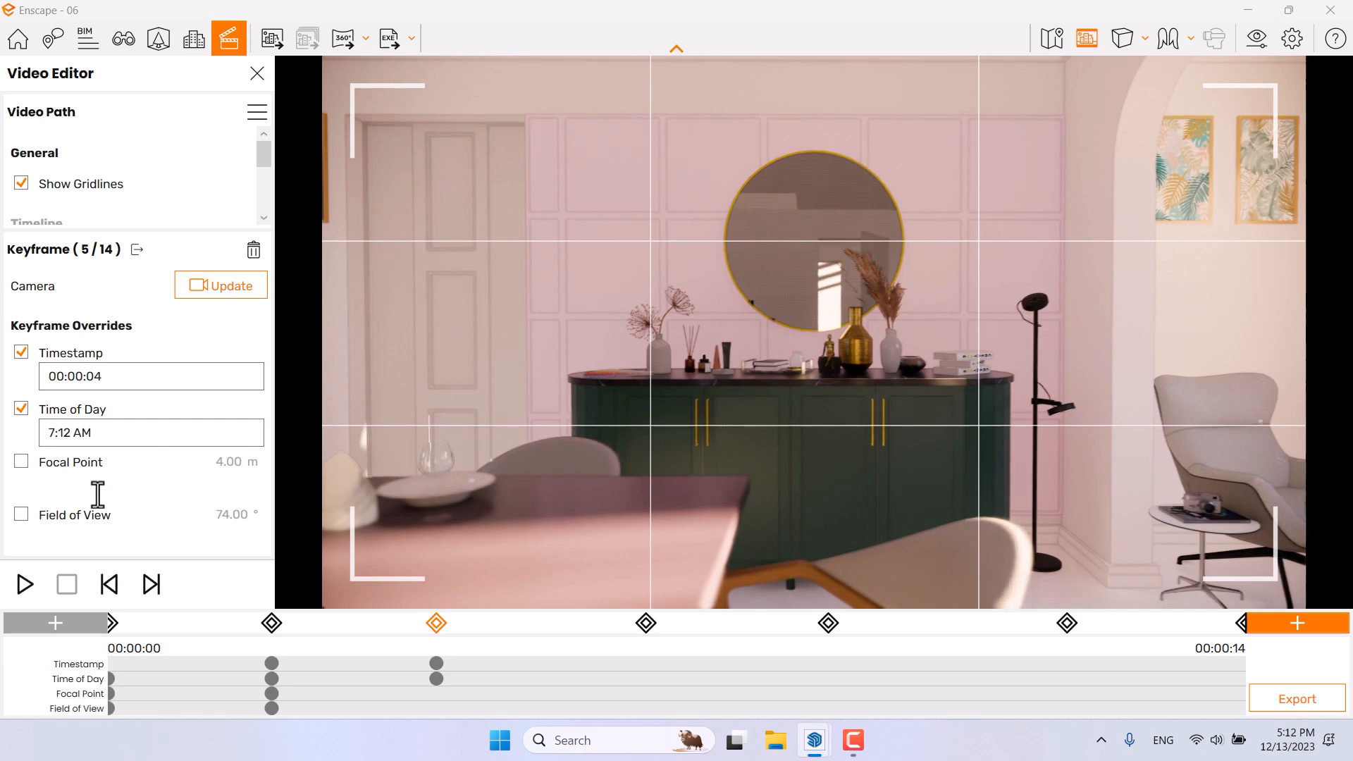
{"action": "left_click", "coordinate": [99, 517]}
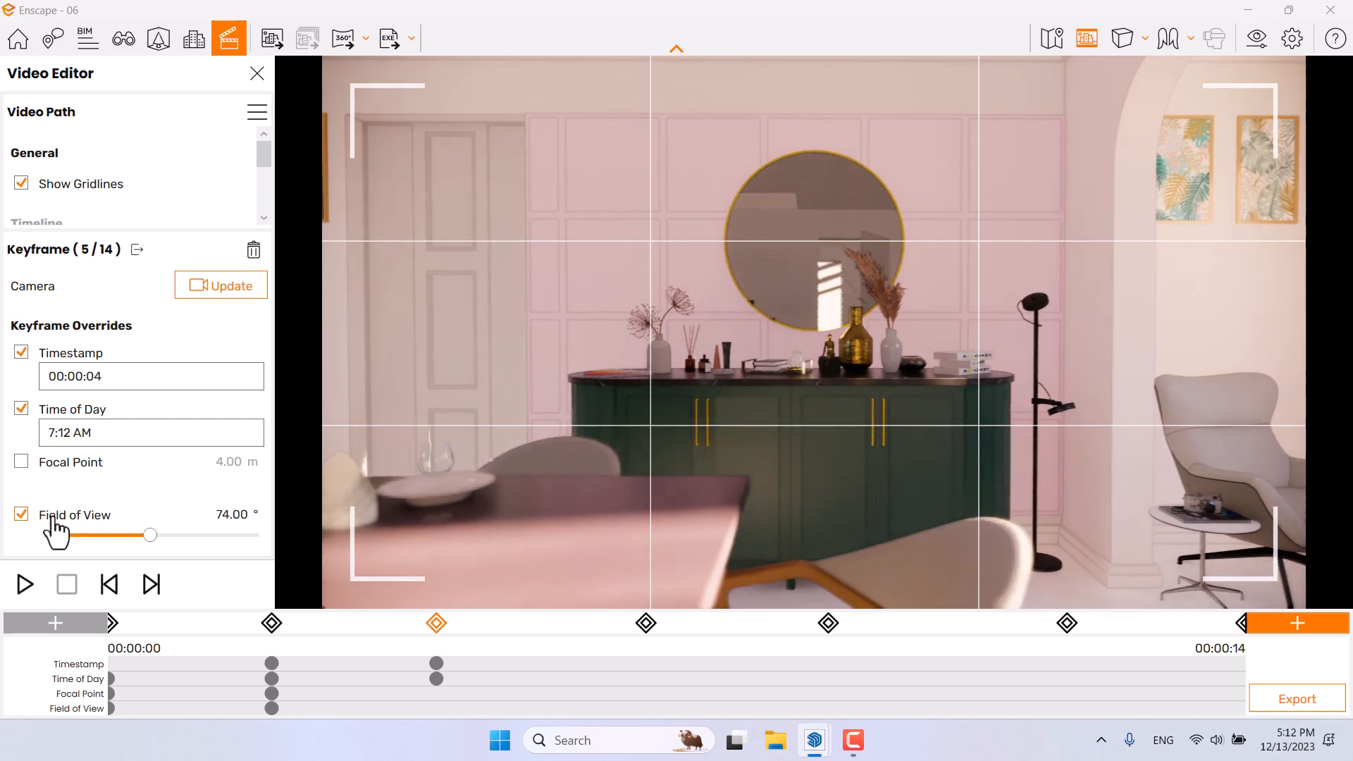
{"action": "double_click", "coordinate": [219, 519]}
{"action": "type", "text": "66"}
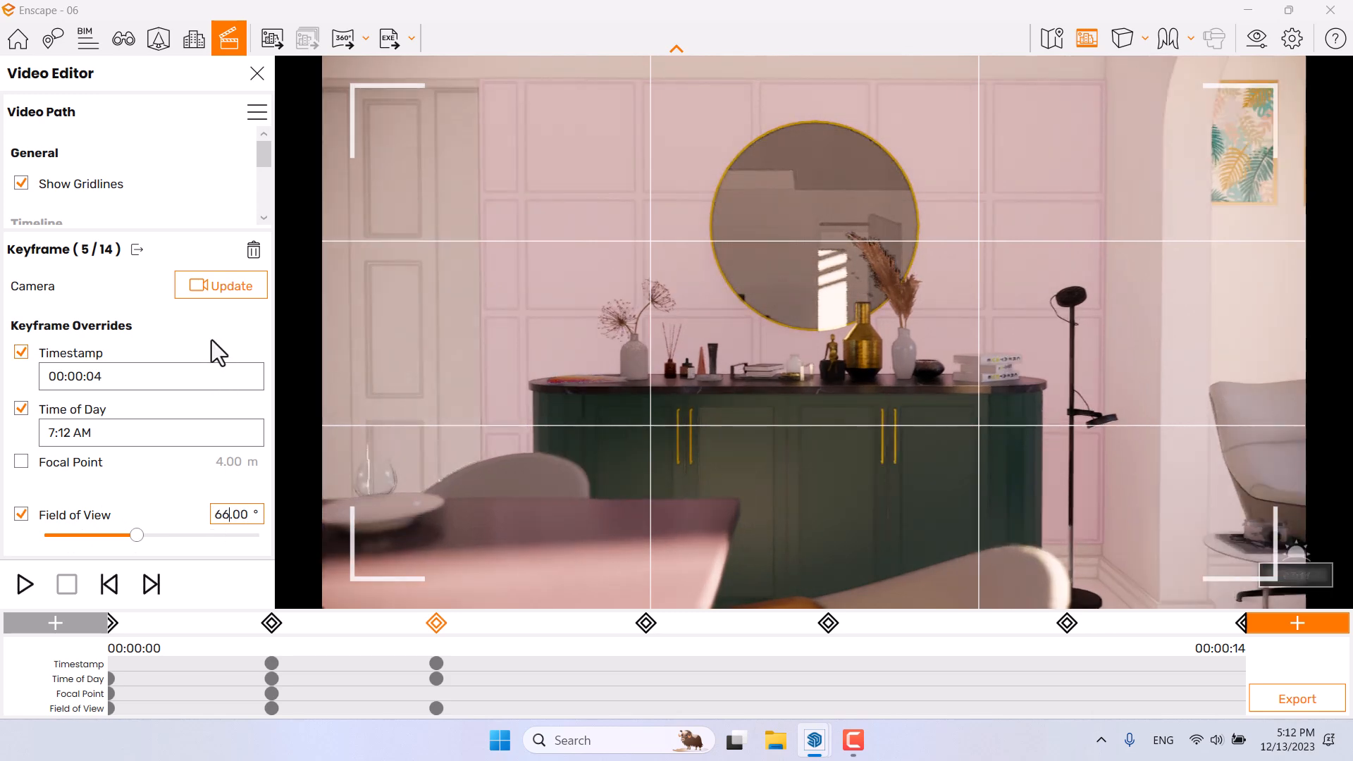
Step: Override keyframe 7's timestamp with 00:00:06 and its time of day with 7:18 AM
{"action": "left_click", "coordinate": [645, 623]}
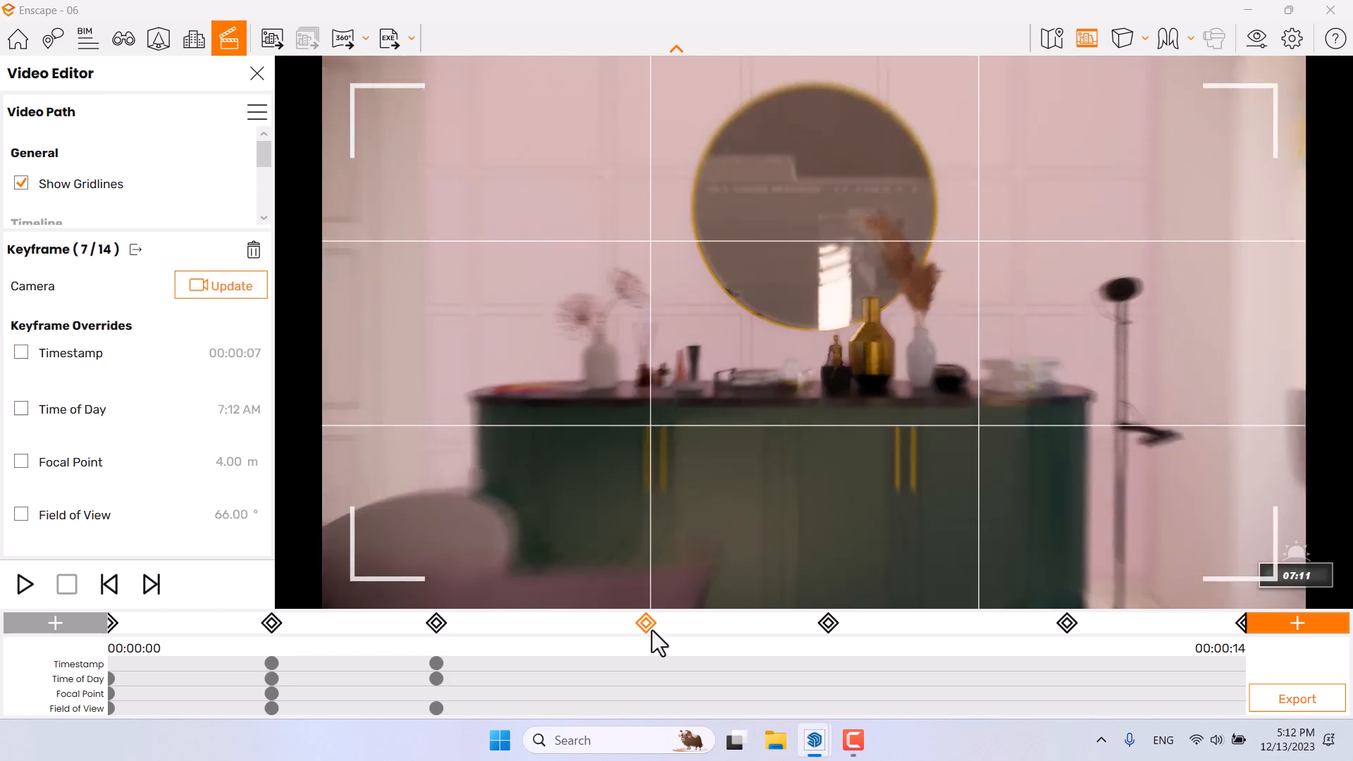
{"action": "left_click", "coordinate": [62, 364]}
{"action": "left_click", "coordinate": [102, 380]}
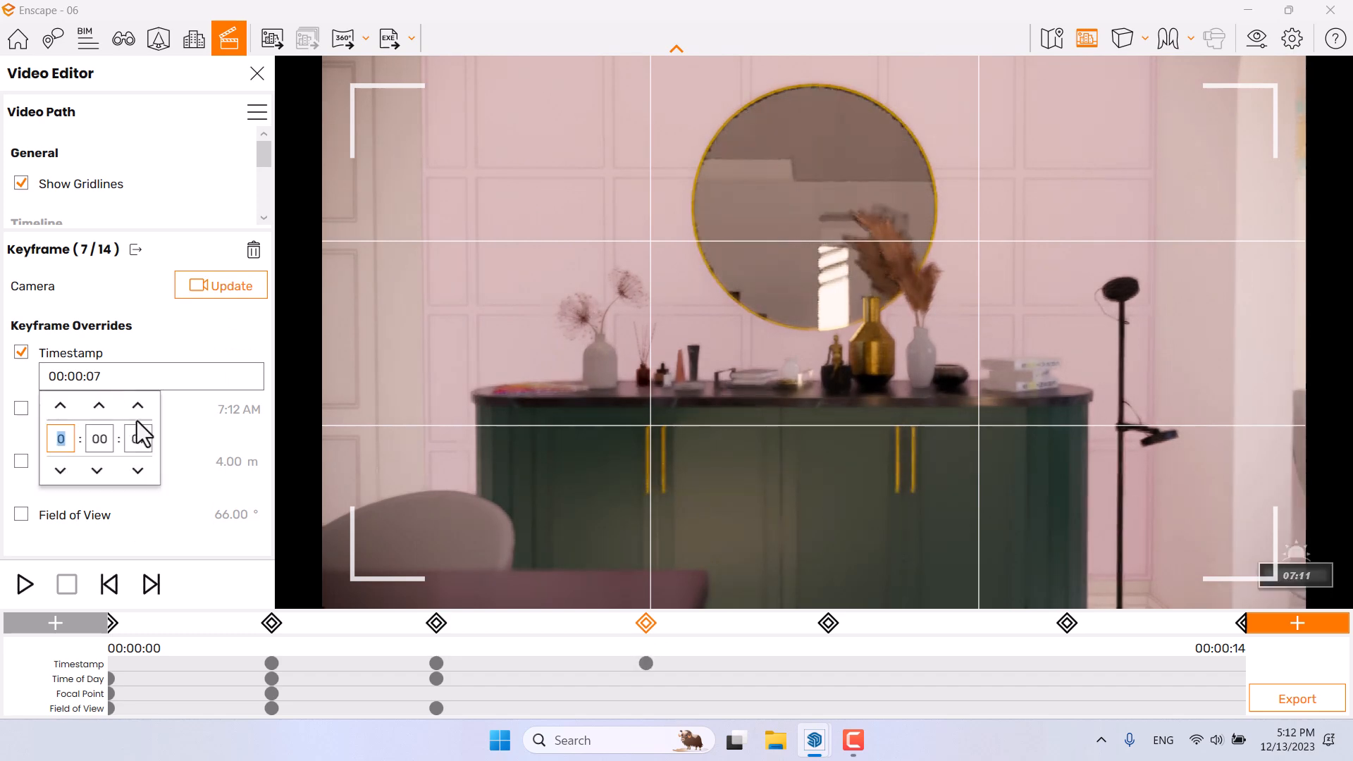
{"action": "left_click", "coordinate": [62, 412]}
{"action": "left_click", "coordinate": [60, 433]}
{"action": "type", "text": "18"}
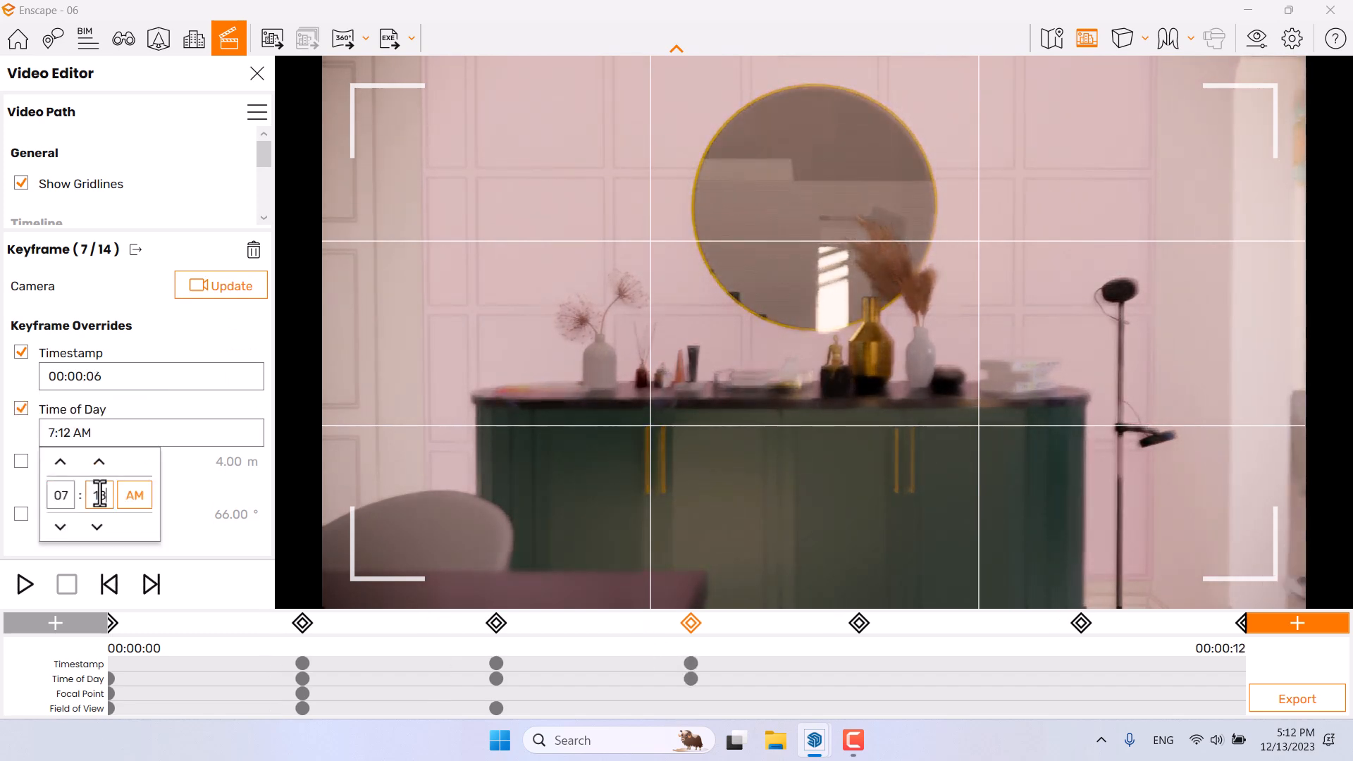
{"action": "key", "text": "Return"}
Step: Override keyframe 7's focal point with 2.70 m and field of view with 62°, and update its camera
{"action": "left_click", "coordinate": [70, 462]}
{"action": "left_click", "coordinate": [69, 515]}
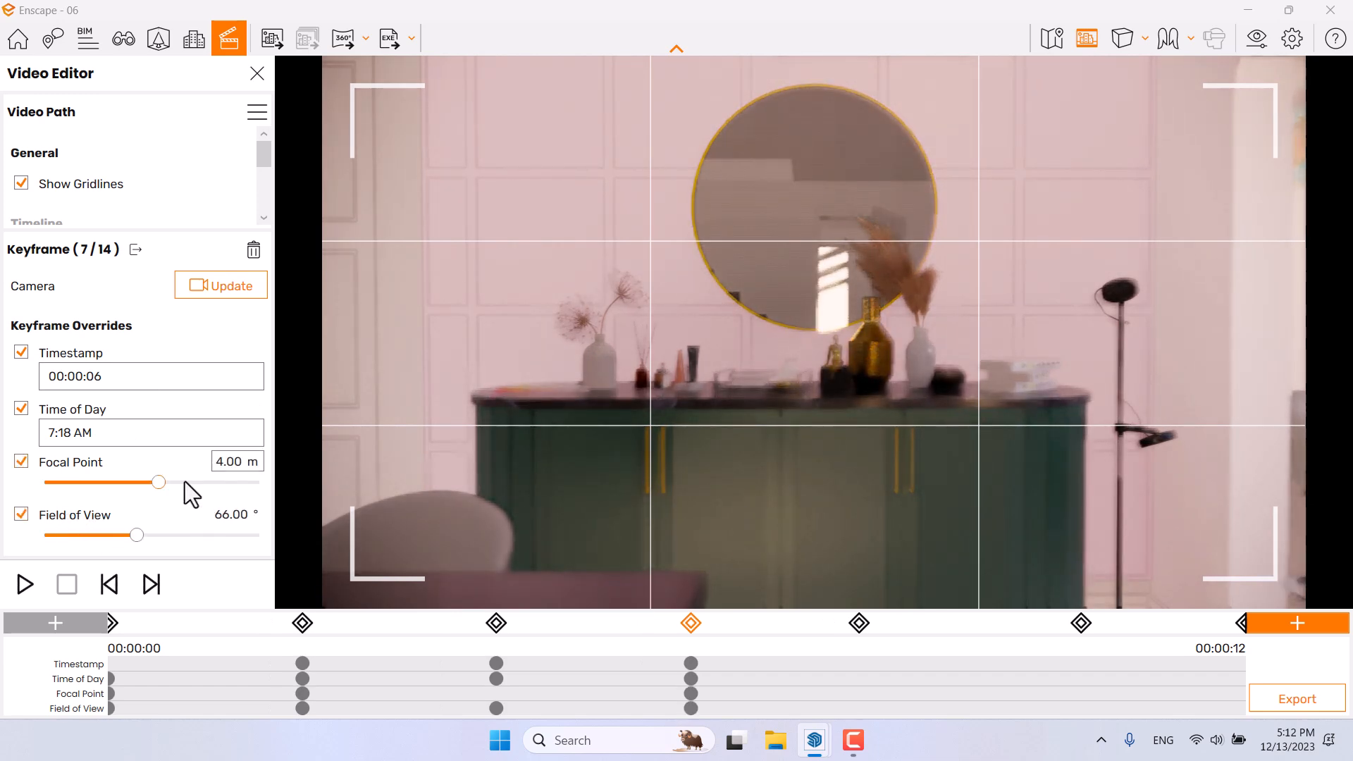
{"action": "left_click_drag", "start_coordinate": [161, 480], "coordinate": [150, 482]}
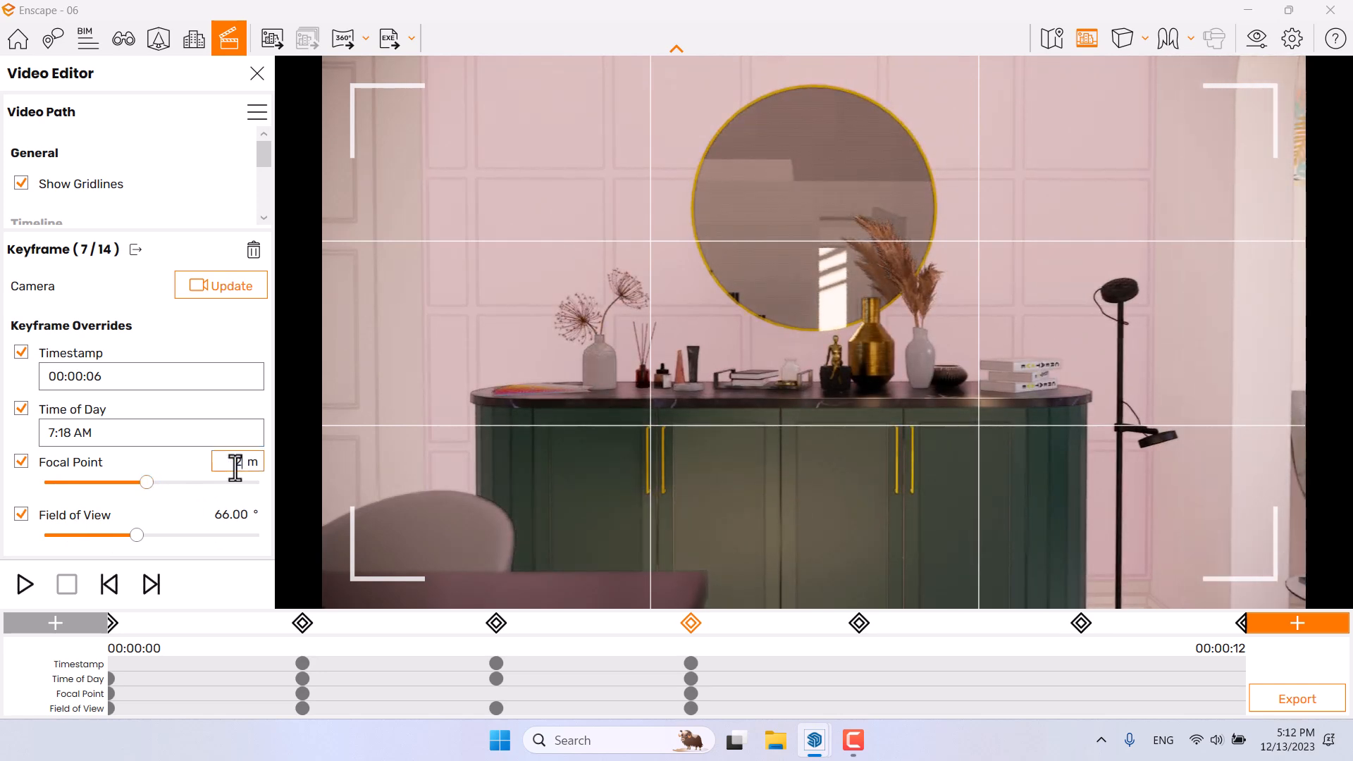
{"action": "left_click", "coordinate": [226, 513]}
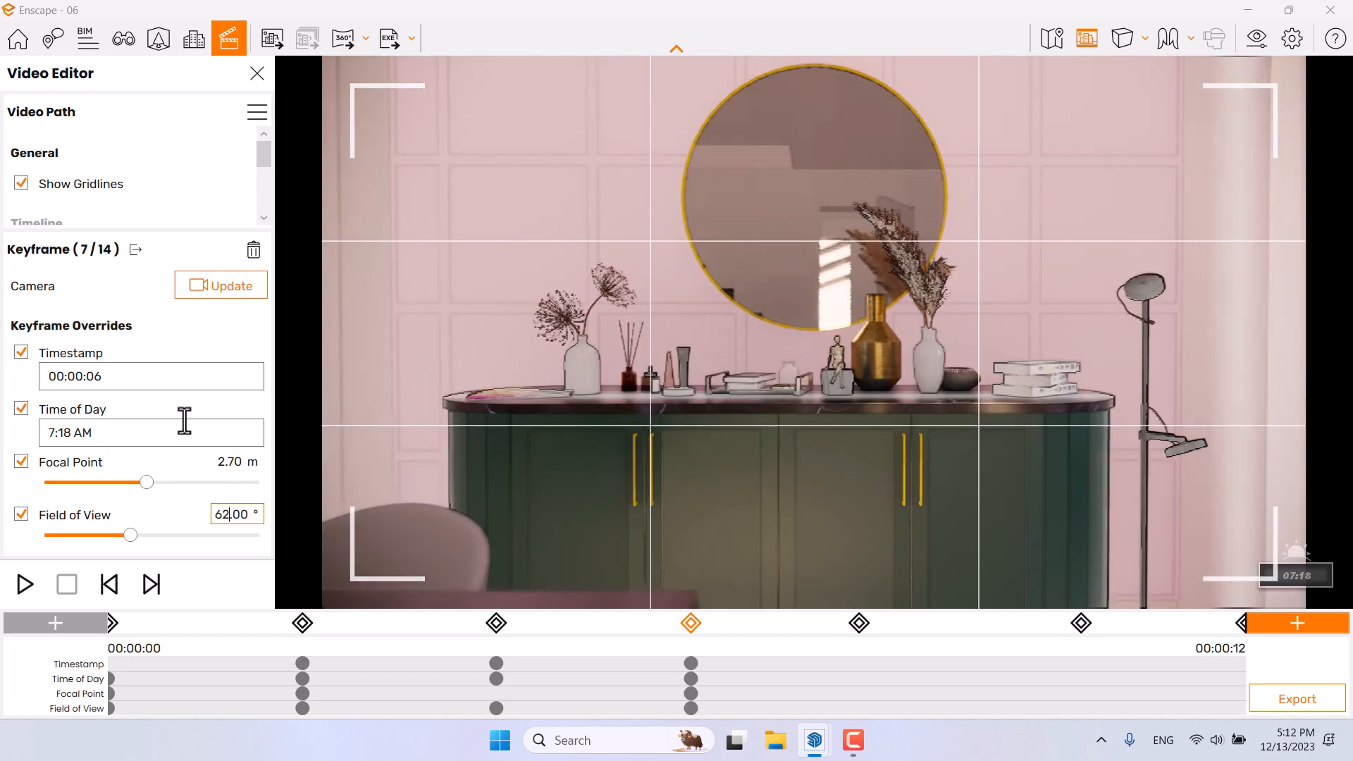
{"action": "left_click", "coordinate": [217, 289]}
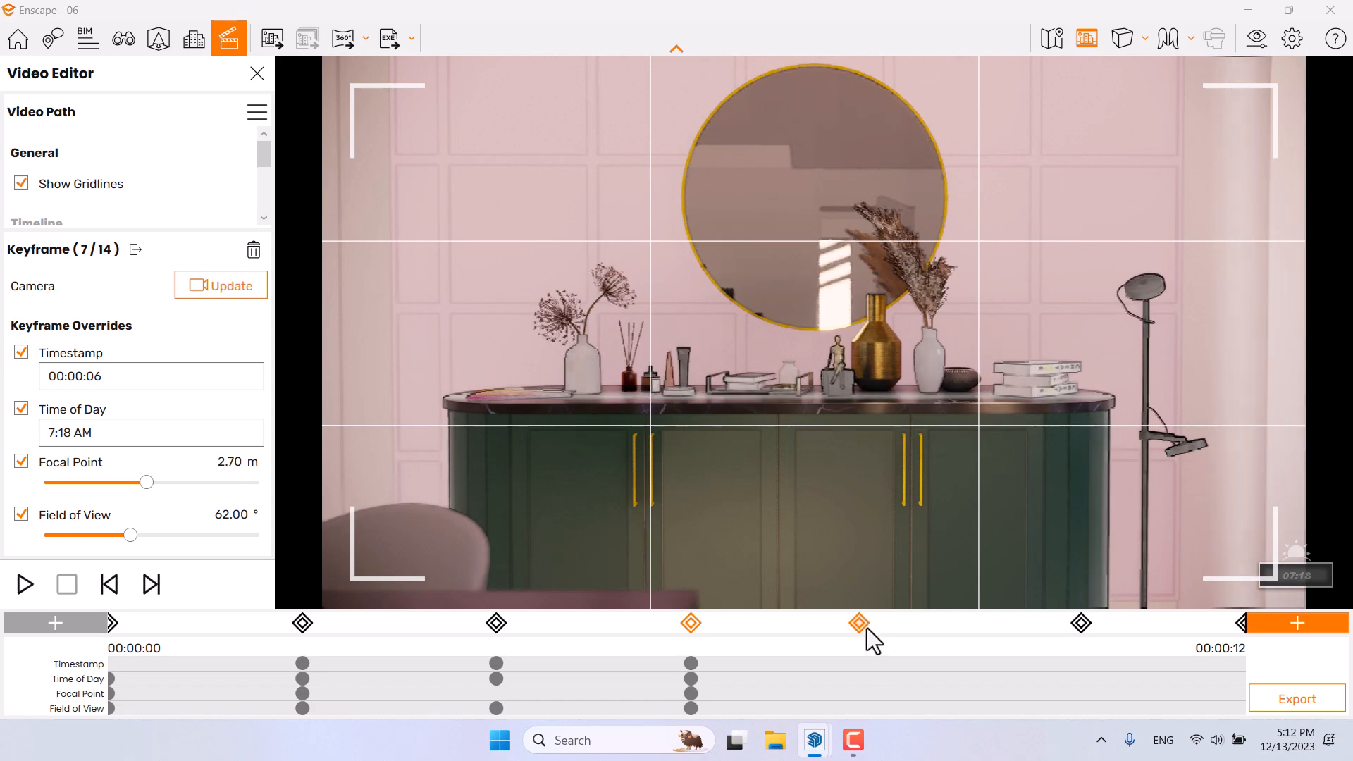
Step: Override keyframe 9's timestamp with 00:00:08 and its time of day with 7:24 AM
{"action": "left_click", "coordinate": [860, 624]}
{"action": "left_click", "coordinate": [95, 356]}
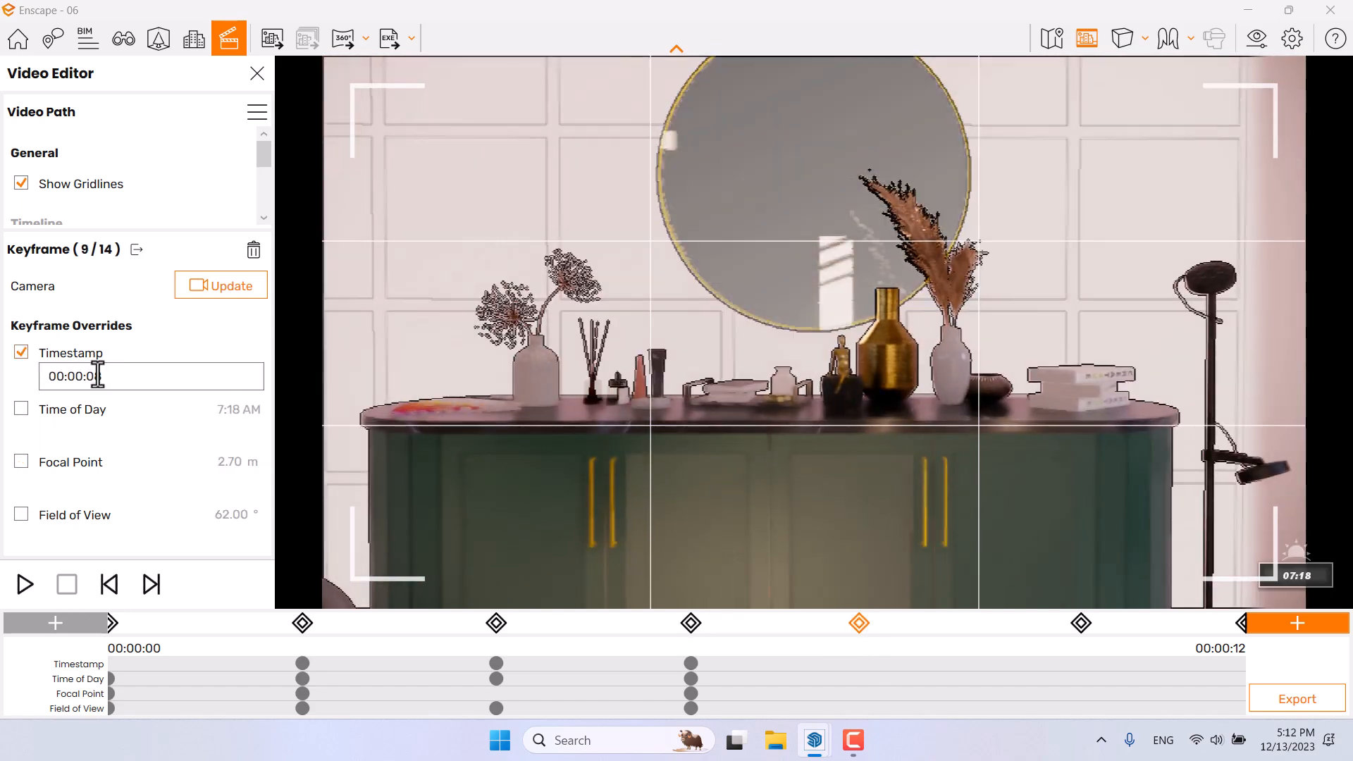
{"action": "left_click", "coordinate": [78, 423]}
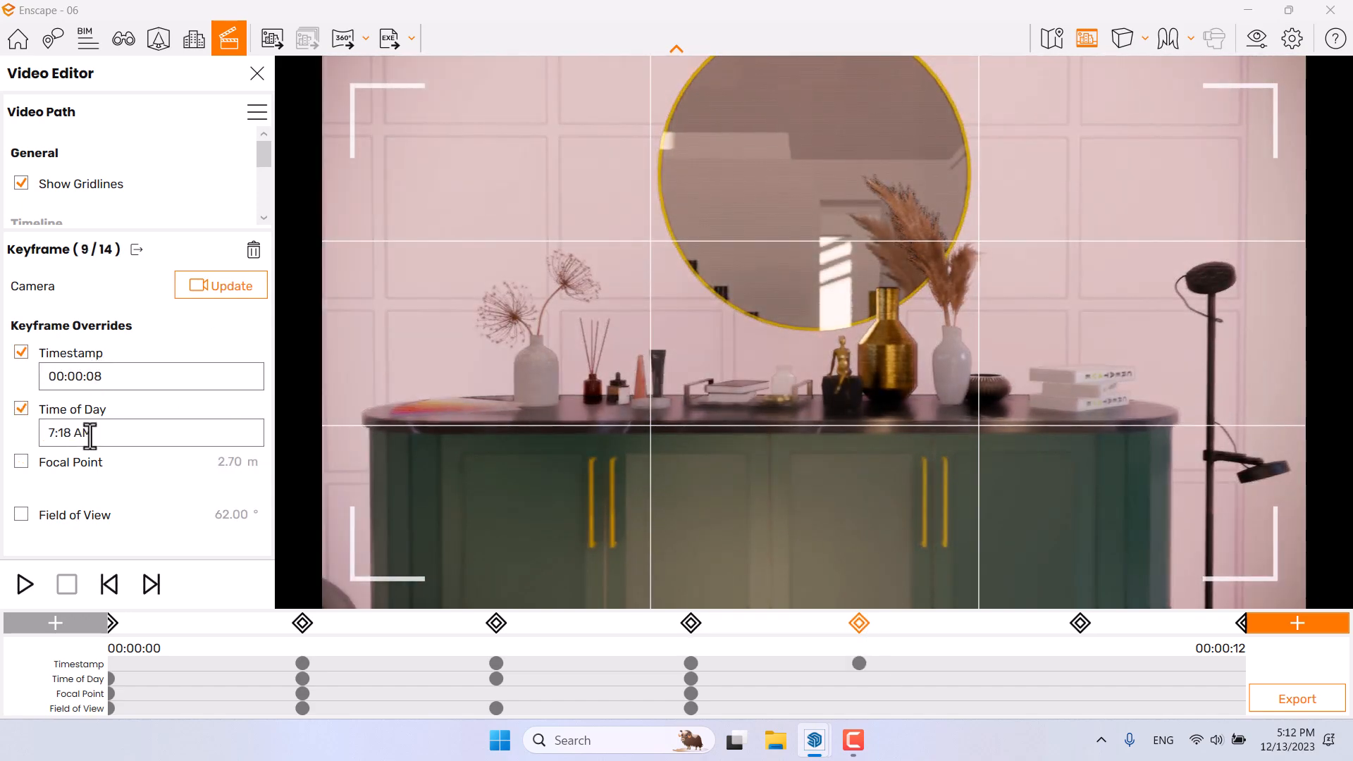
{"action": "left_click", "coordinate": [82, 432]}
{"action": "left_click", "coordinate": [97, 495]}
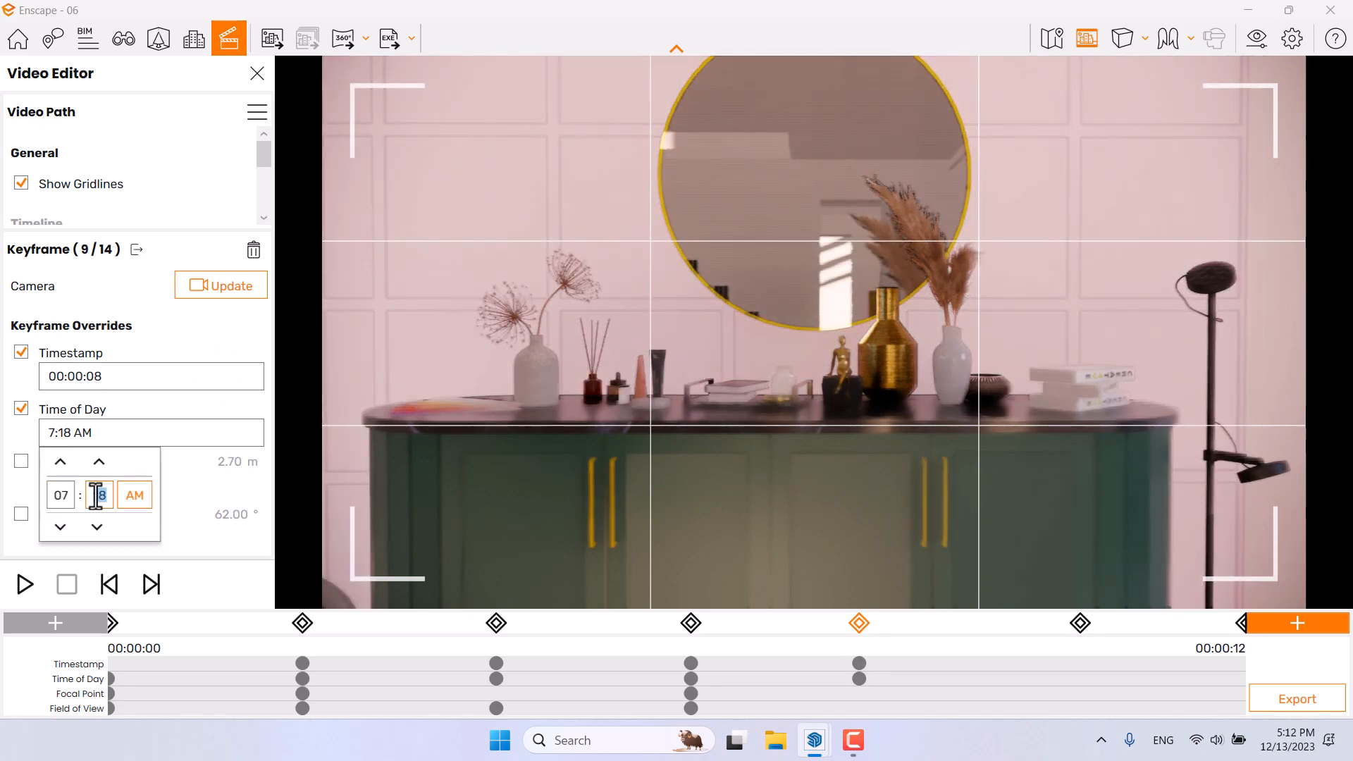
{"action": "key", "text": "Return"}
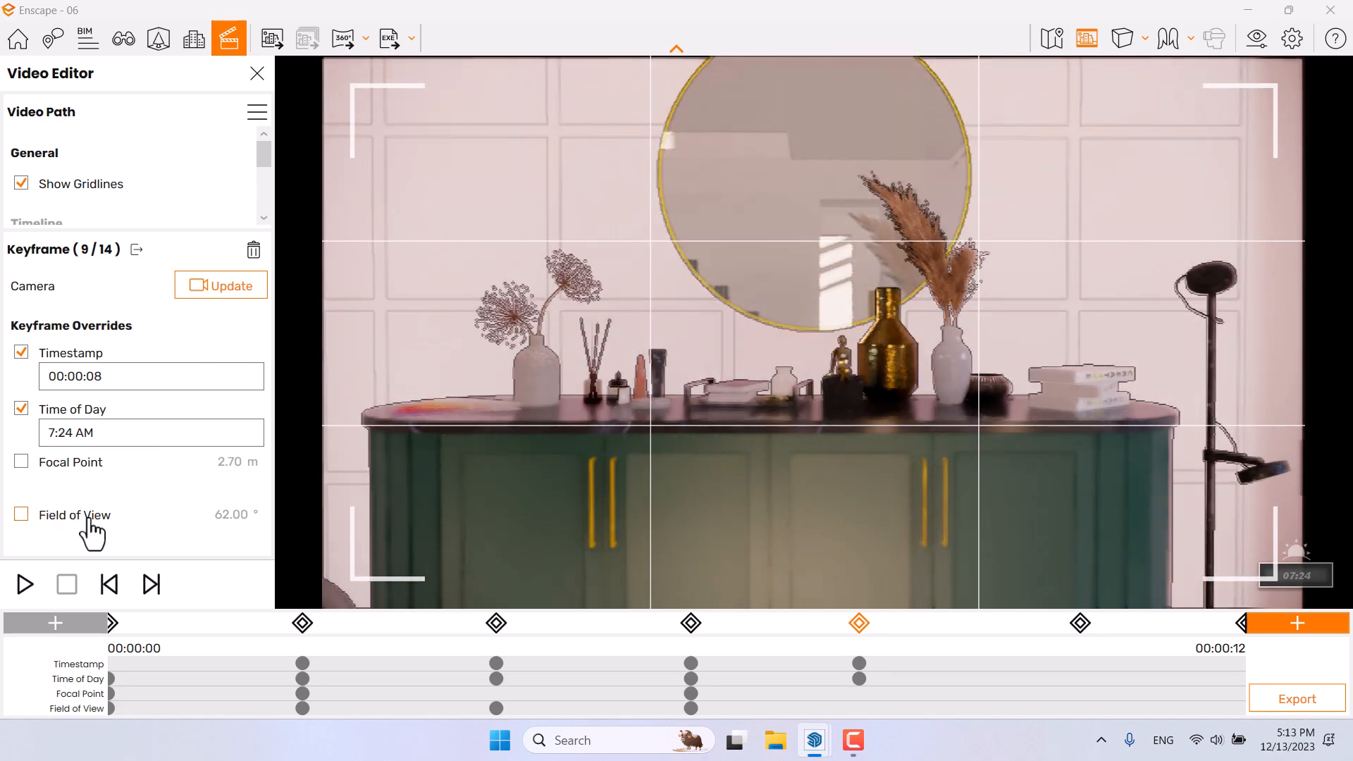
Step: Override keyframe 9's field of view with 60° and its focal point with 2.30 m
{"action": "left_click", "coordinate": [88, 518]}
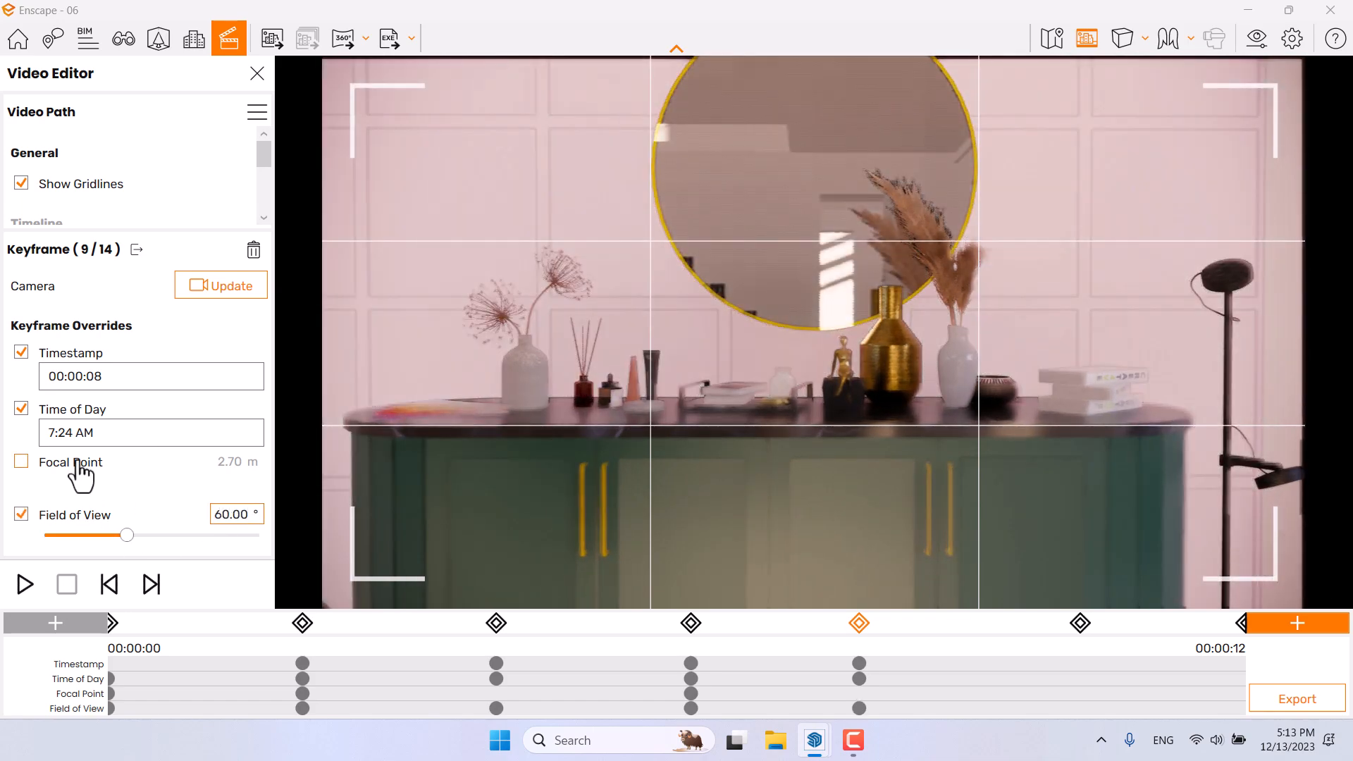
{"action": "left_click", "coordinate": [77, 463]}
{"action": "left_click", "coordinate": [138, 483]}
{"action": "left_click_drag", "start_coordinate": [138, 483], "coordinate": [141, 483]}
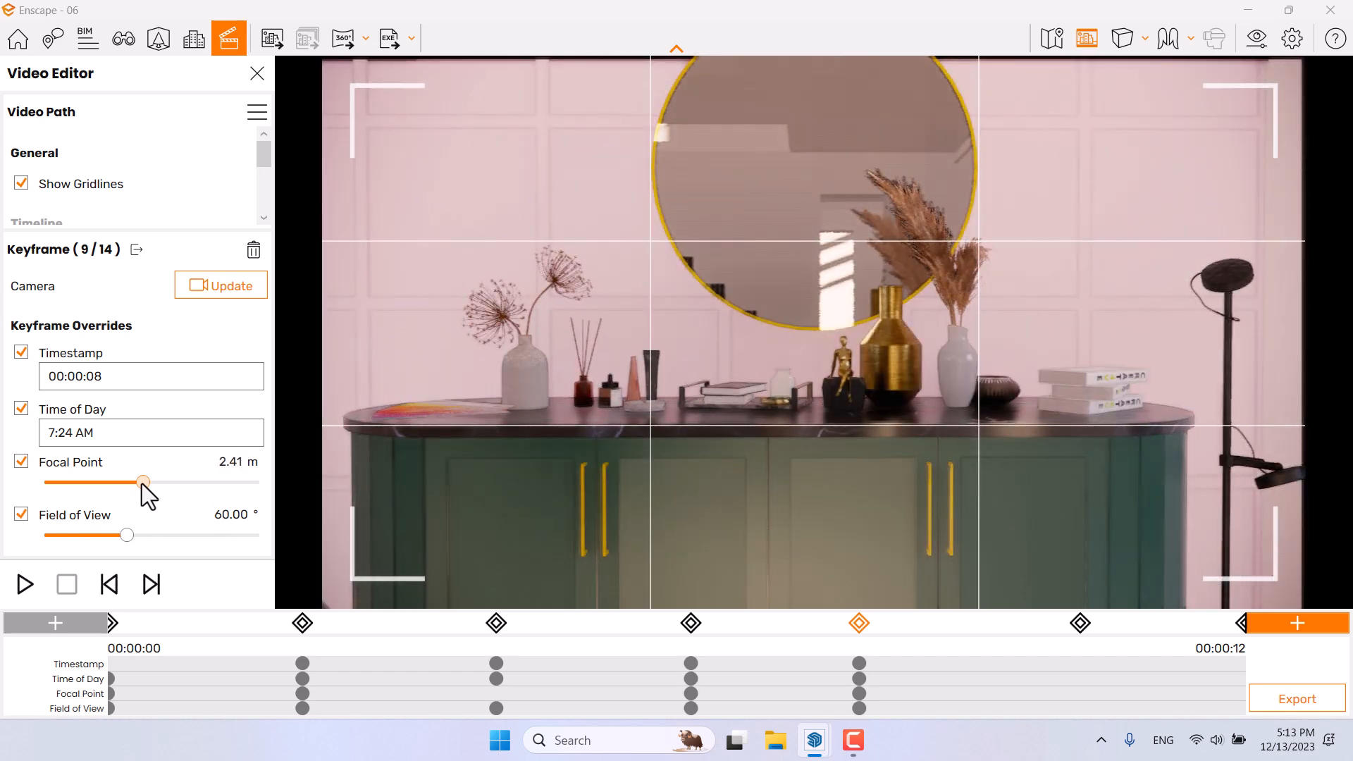
{"action": "double_click", "coordinate": [231, 462]}
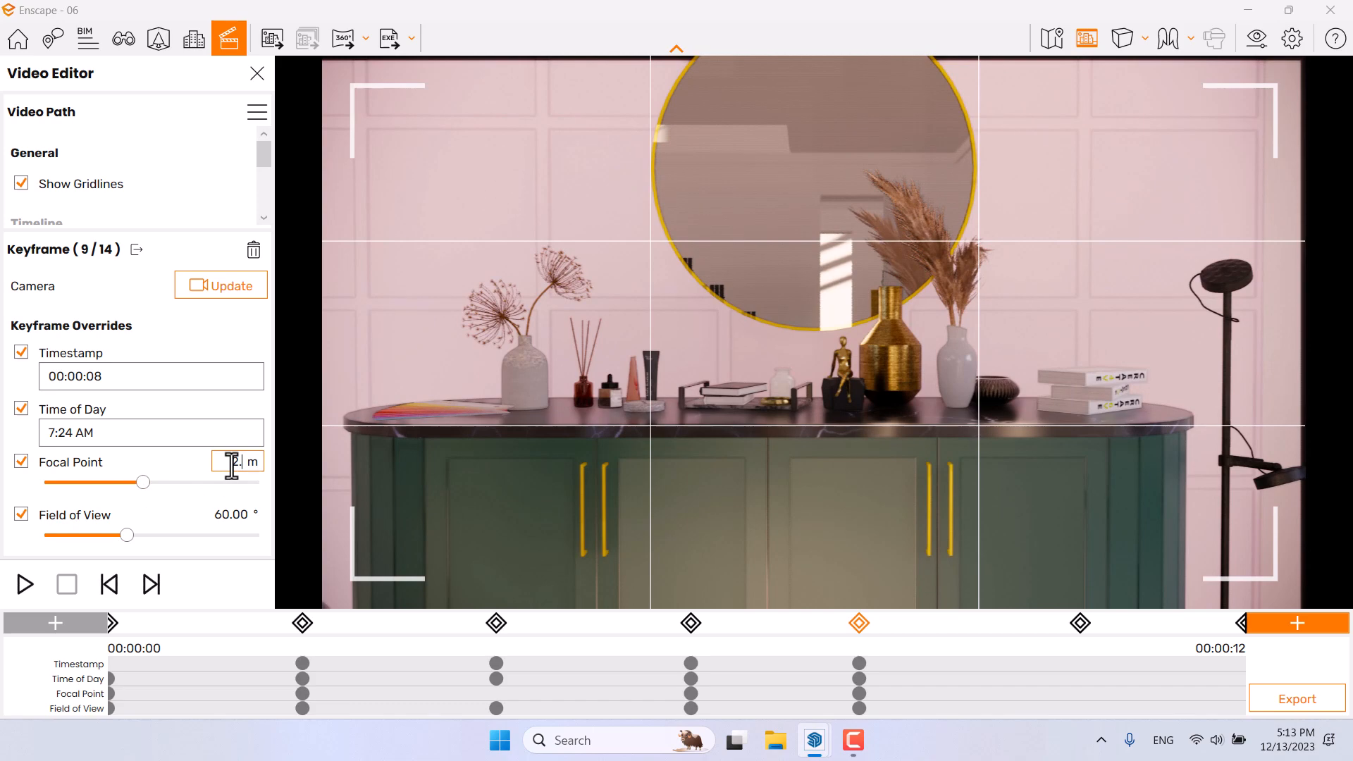
{"action": "key", "text": "Return"}
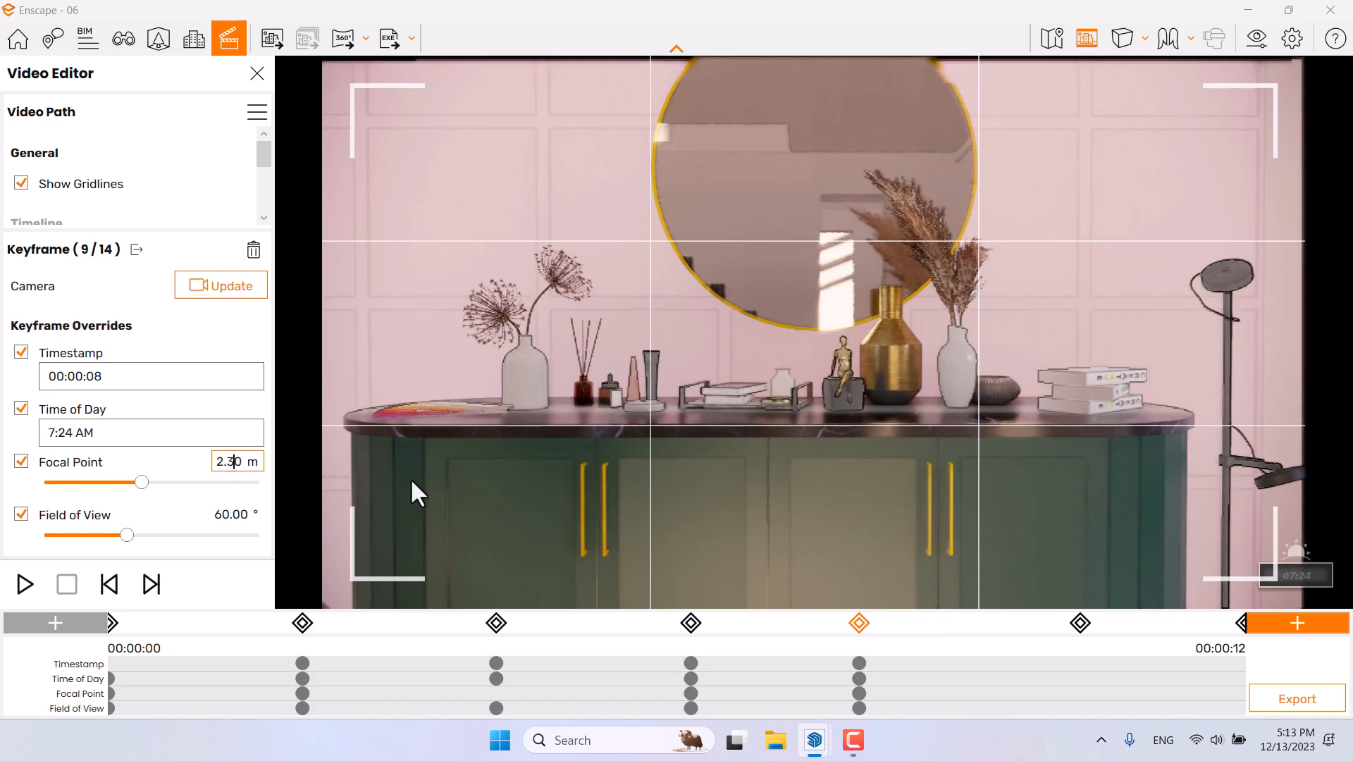
Step: Override keyframe 11's timestamp with 00:00:10 and its time of day with 7:30 AM
{"action": "left_click", "coordinate": [1080, 623]}
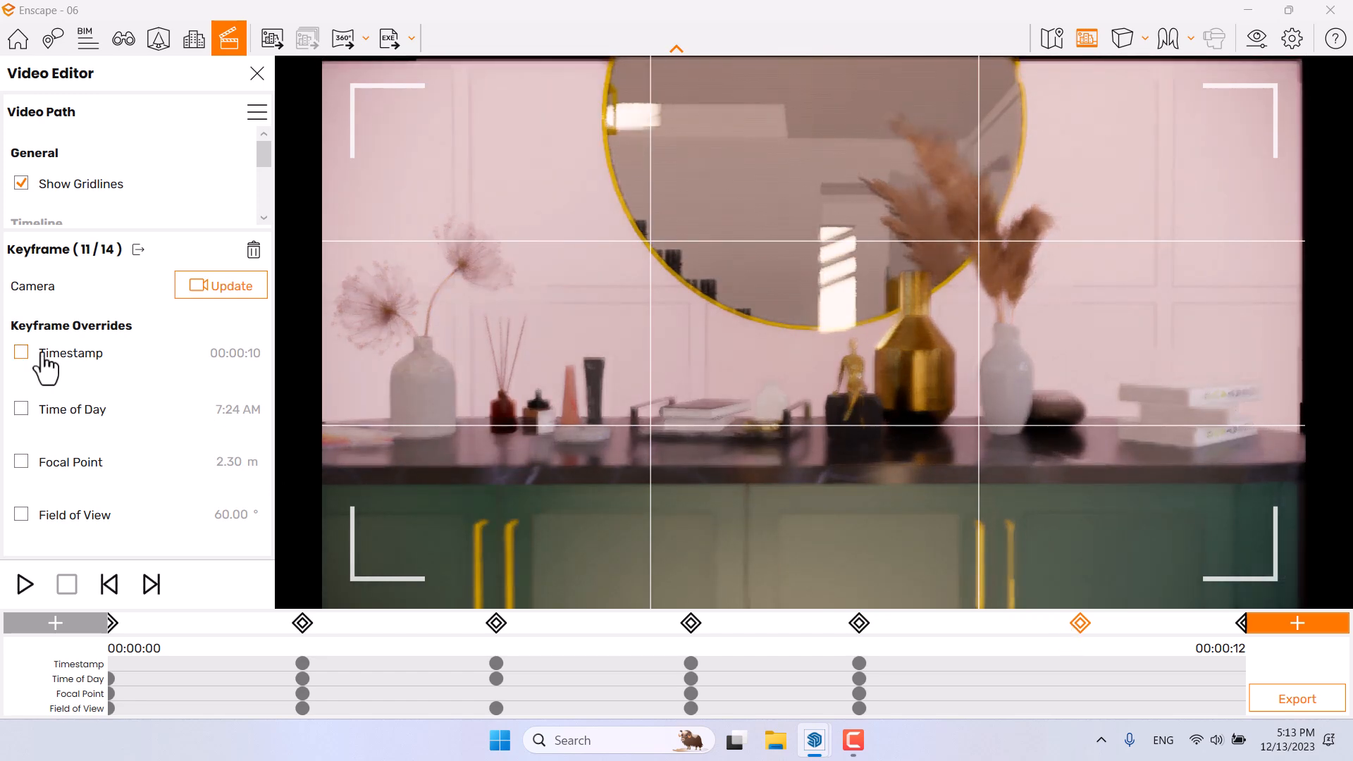
{"action": "left_click", "coordinate": [47, 355]}
{"action": "left_click", "coordinate": [61, 412]}
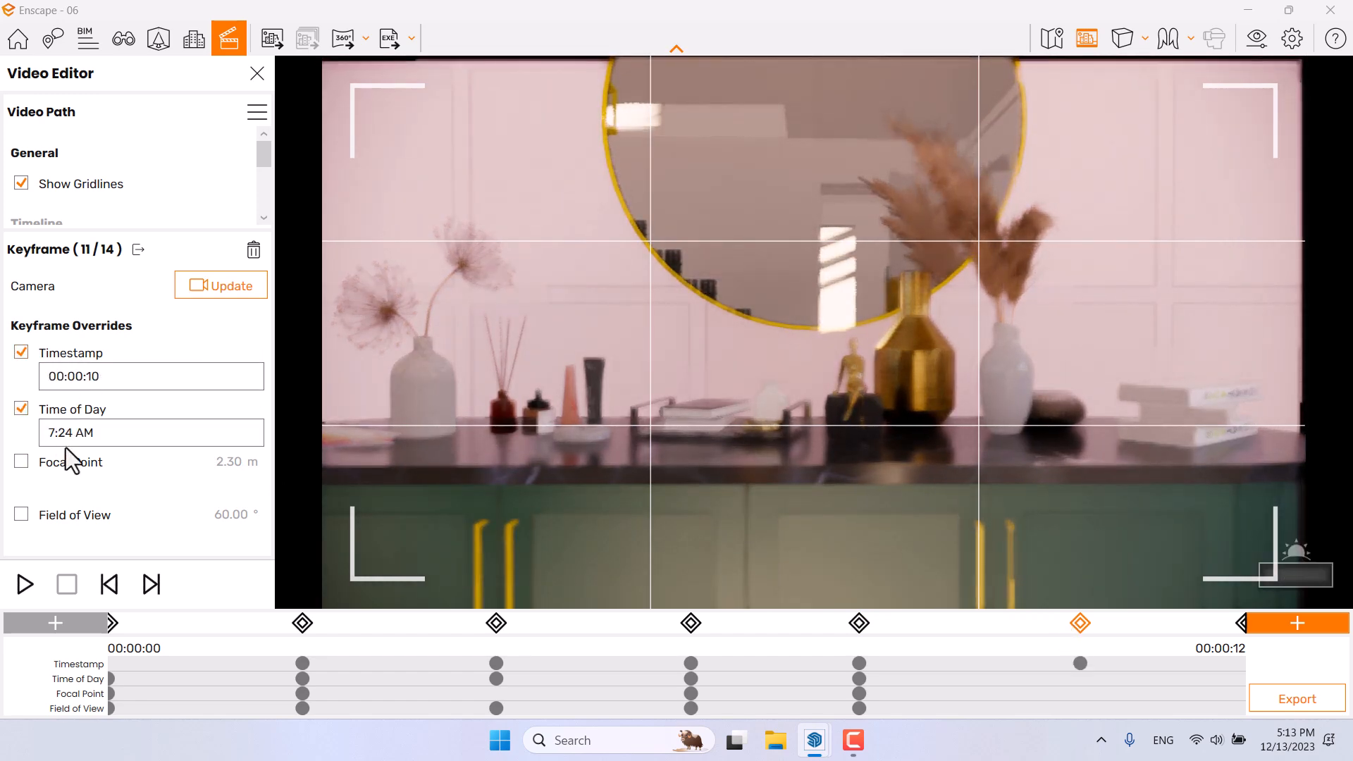
{"action": "left_click", "coordinate": [69, 437]}
{"action": "left_click", "coordinate": [95, 495]}
{"action": "key", "text": "Return"}
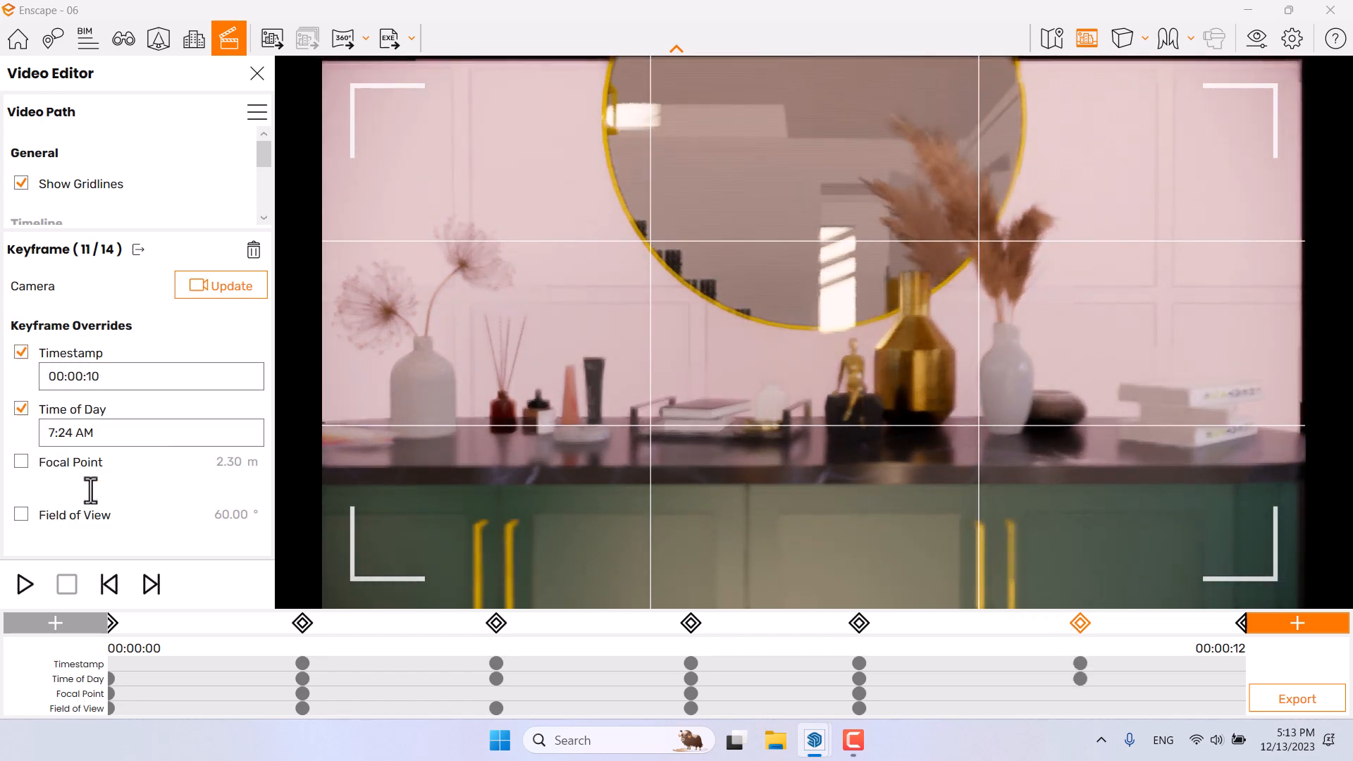
Step: Override keyframe 11's focal point with 1.60 m and update its camera
{"action": "left_click", "coordinate": [49, 483]}
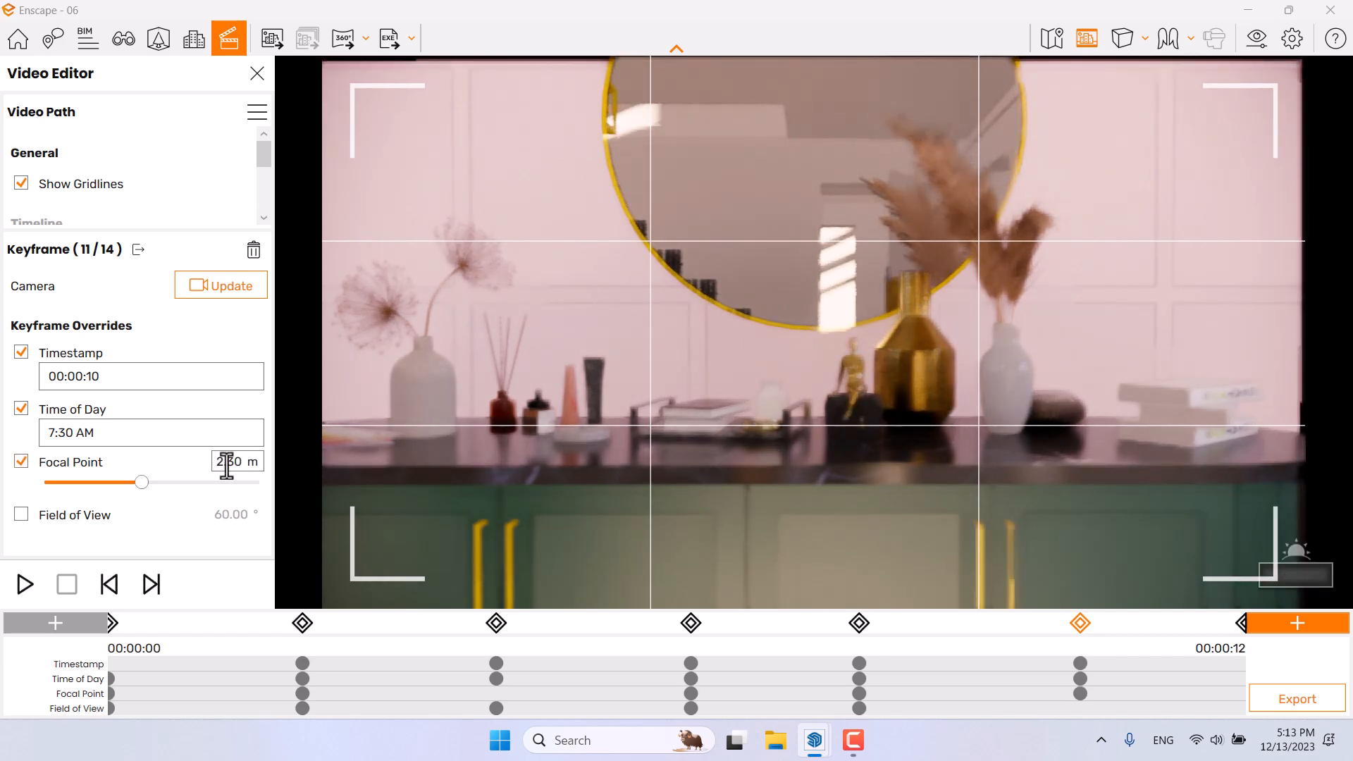
{"action": "double_click", "coordinate": [227, 464]}
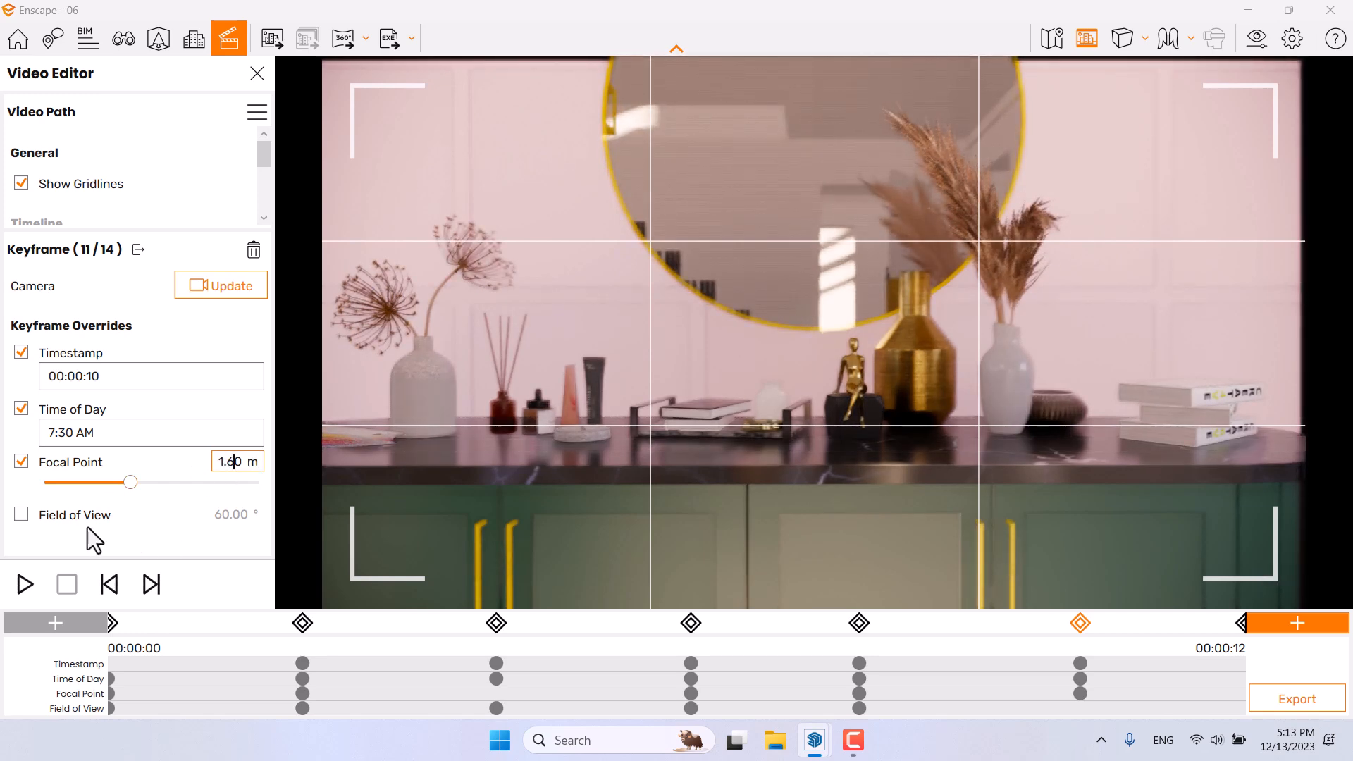
{"action": "left_click", "coordinate": [244, 284]}
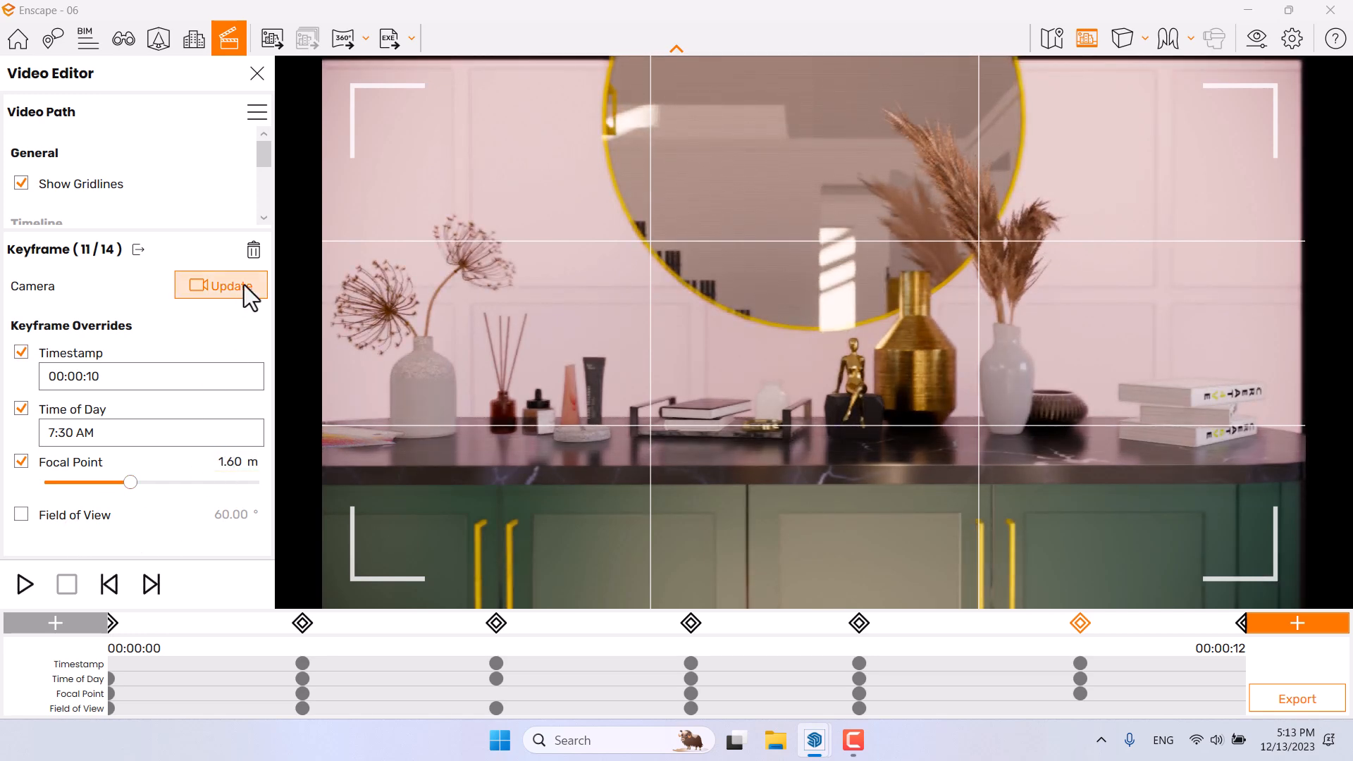
Step: Override the time of day of keyframe 13 with 7:44 AM
{"action": "left_click", "coordinate": [1245, 619]}
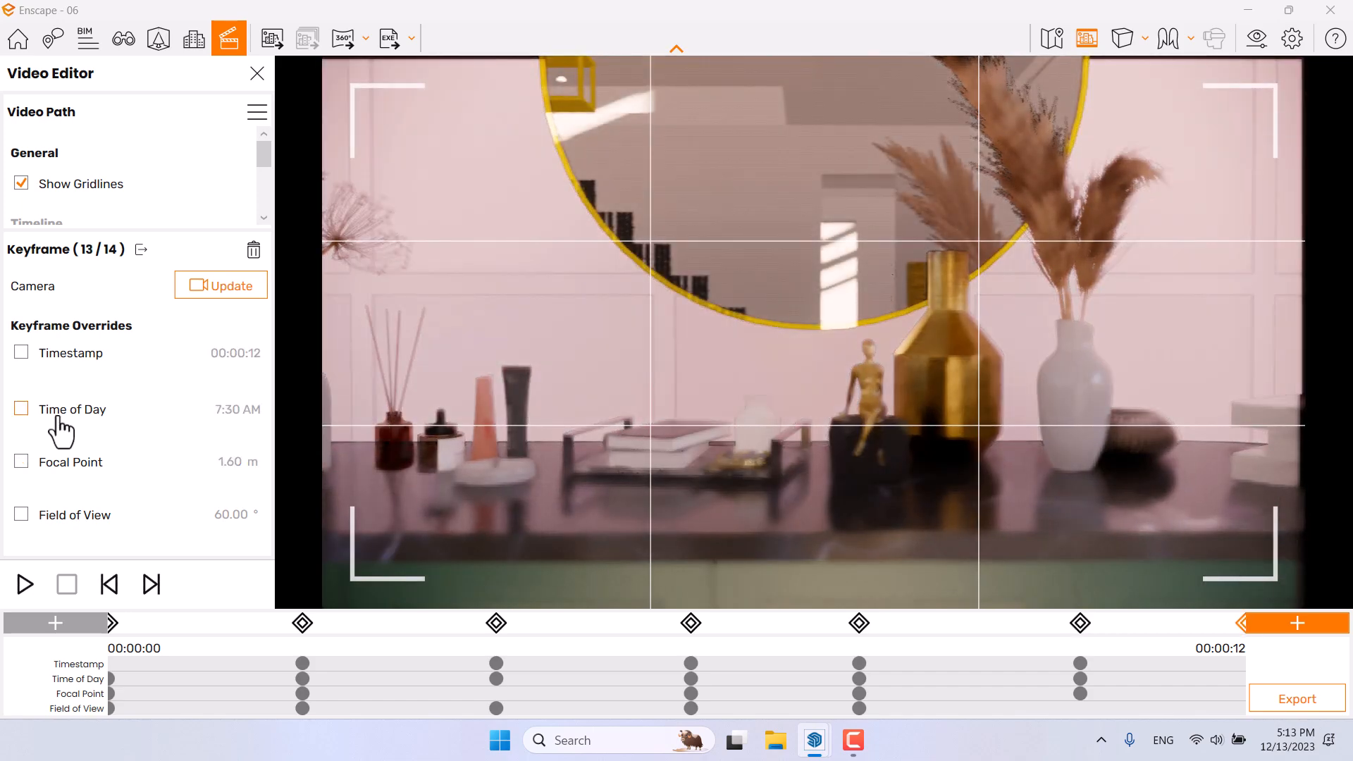
{"action": "left_click", "coordinate": [59, 418]}
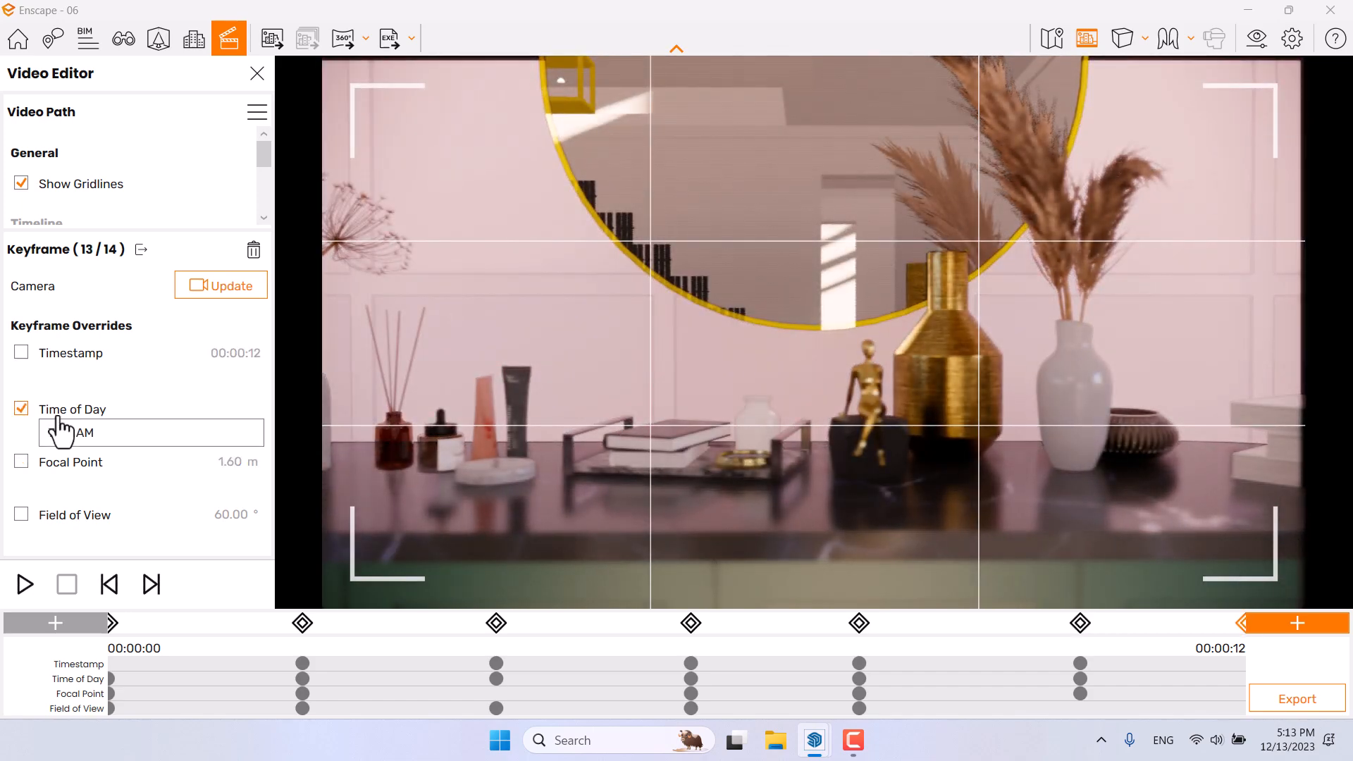
{"action": "left_click", "coordinate": [60, 432]}
{"action": "left_click", "coordinate": [88, 497]}
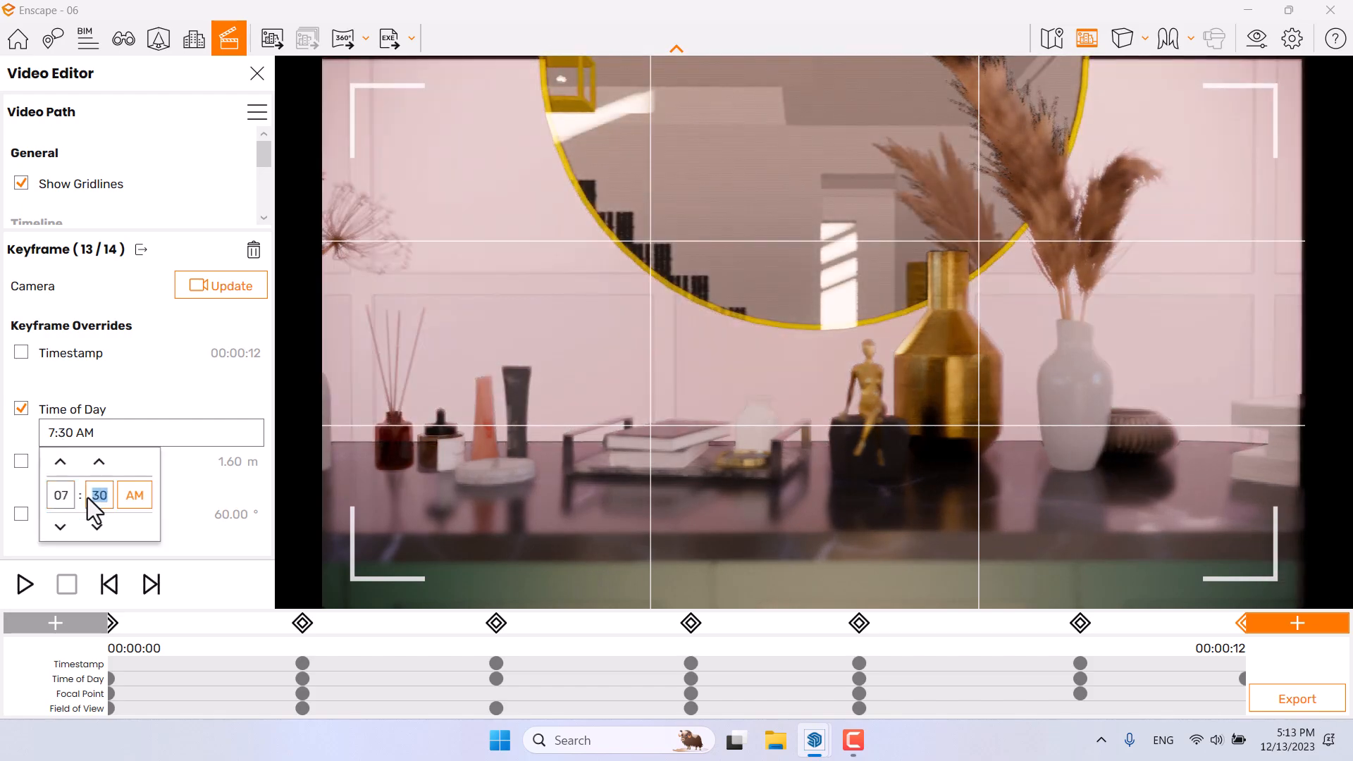
{"action": "type", "text": "44"}
{"action": "key", "text": "Return"}
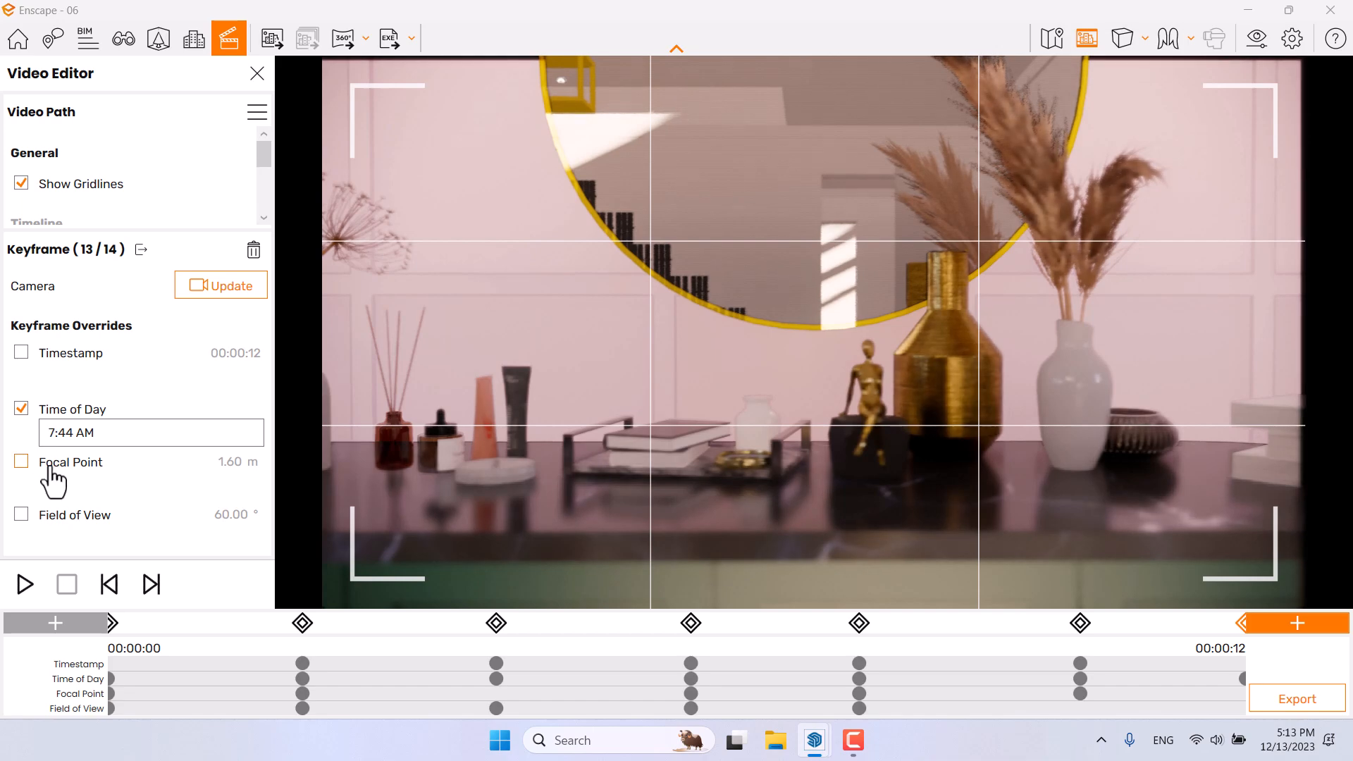
Step: Override keyframe 13's focal point with 1.24 m and field of view with 56°, and update its camera
{"action": "left_click", "coordinate": [43, 519]}
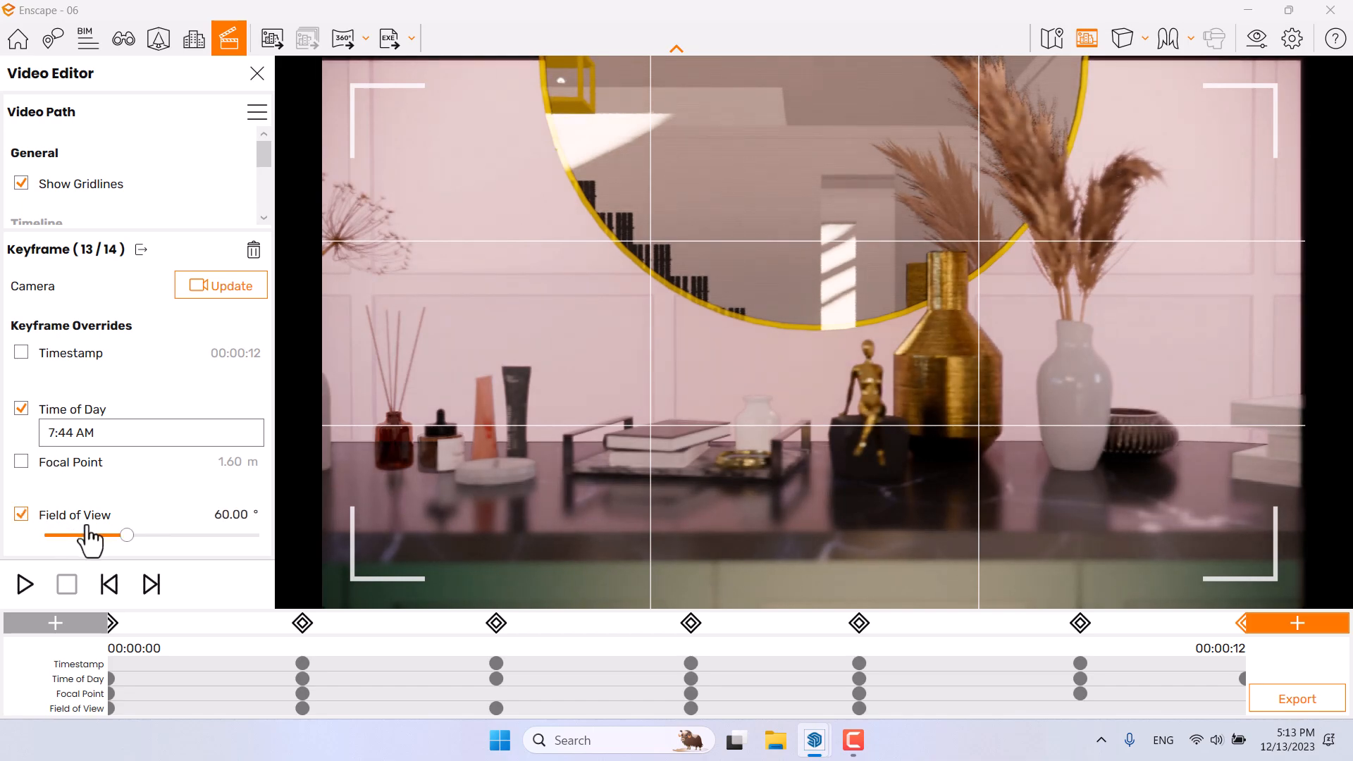
{"action": "left_click", "coordinate": [61, 467]}
{"action": "left_click_drag", "start_coordinate": [130, 489], "coordinate": [124, 483]}
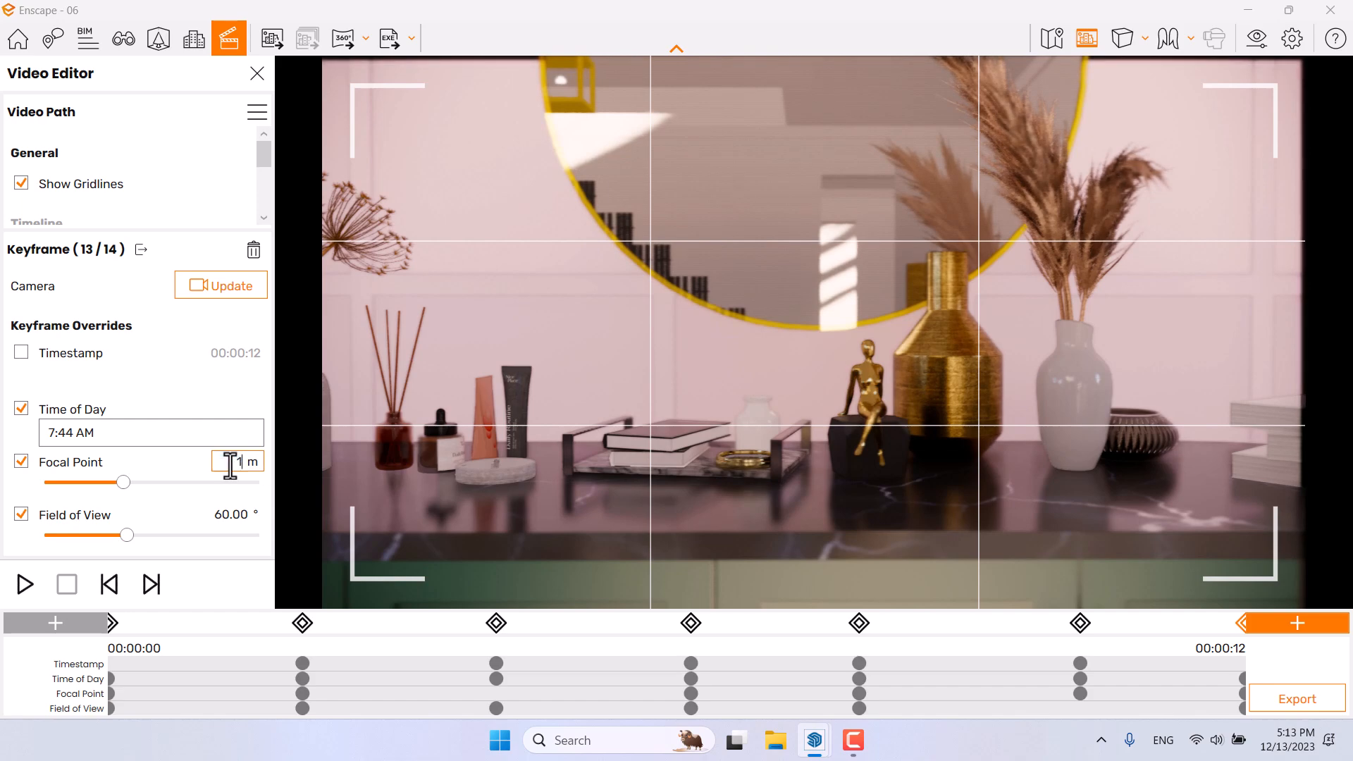
{"action": "left_click", "coordinate": [228, 514]}
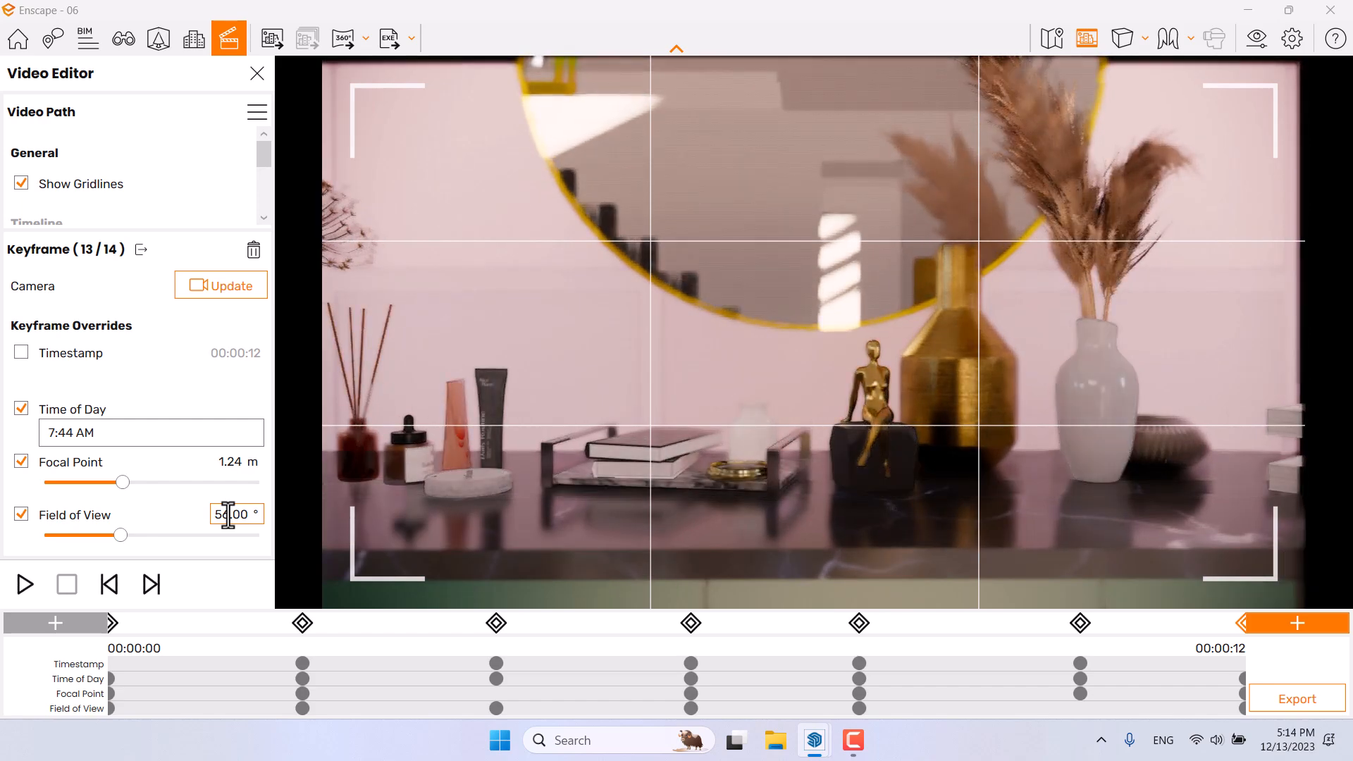
{"action": "left_click", "coordinate": [221, 285]}
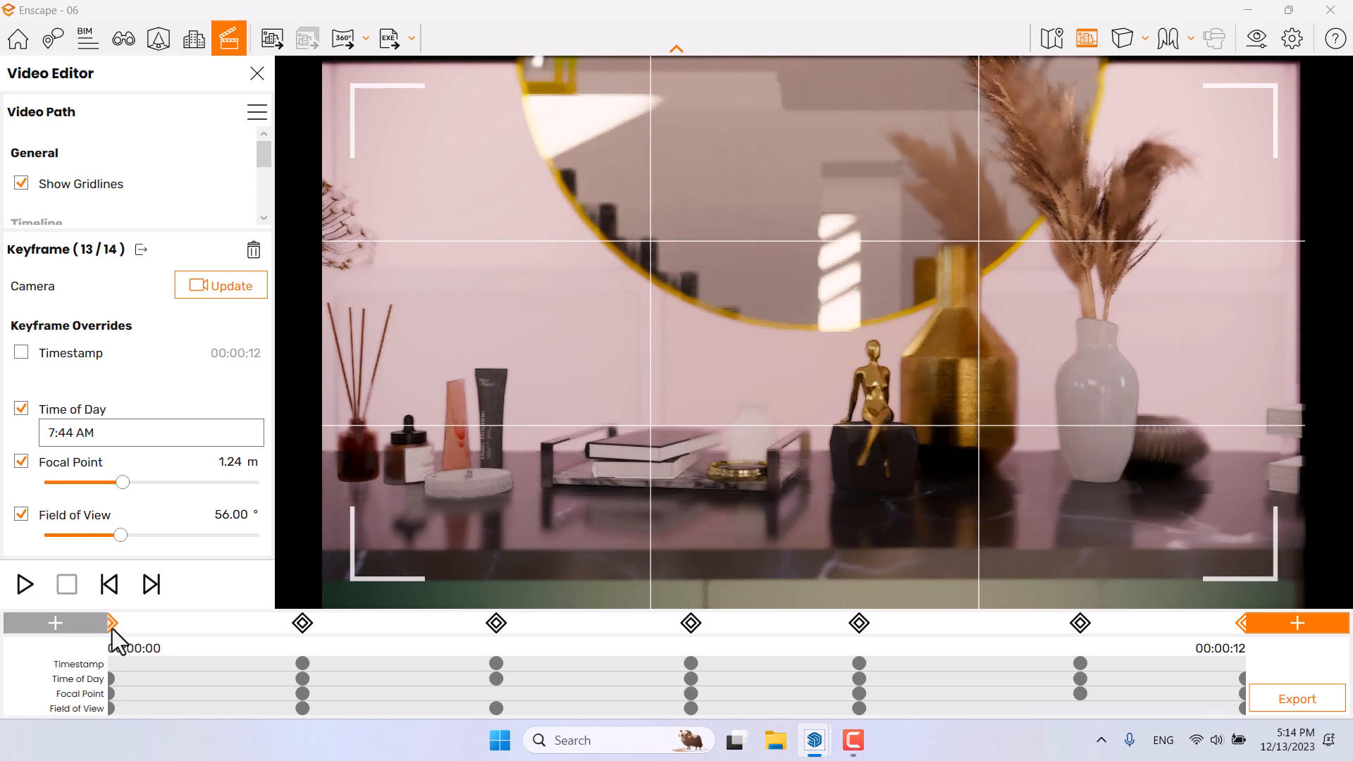
Step: Preview the camera animation from the first keyframe
{"action": "left_click", "coordinate": [112, 629]}
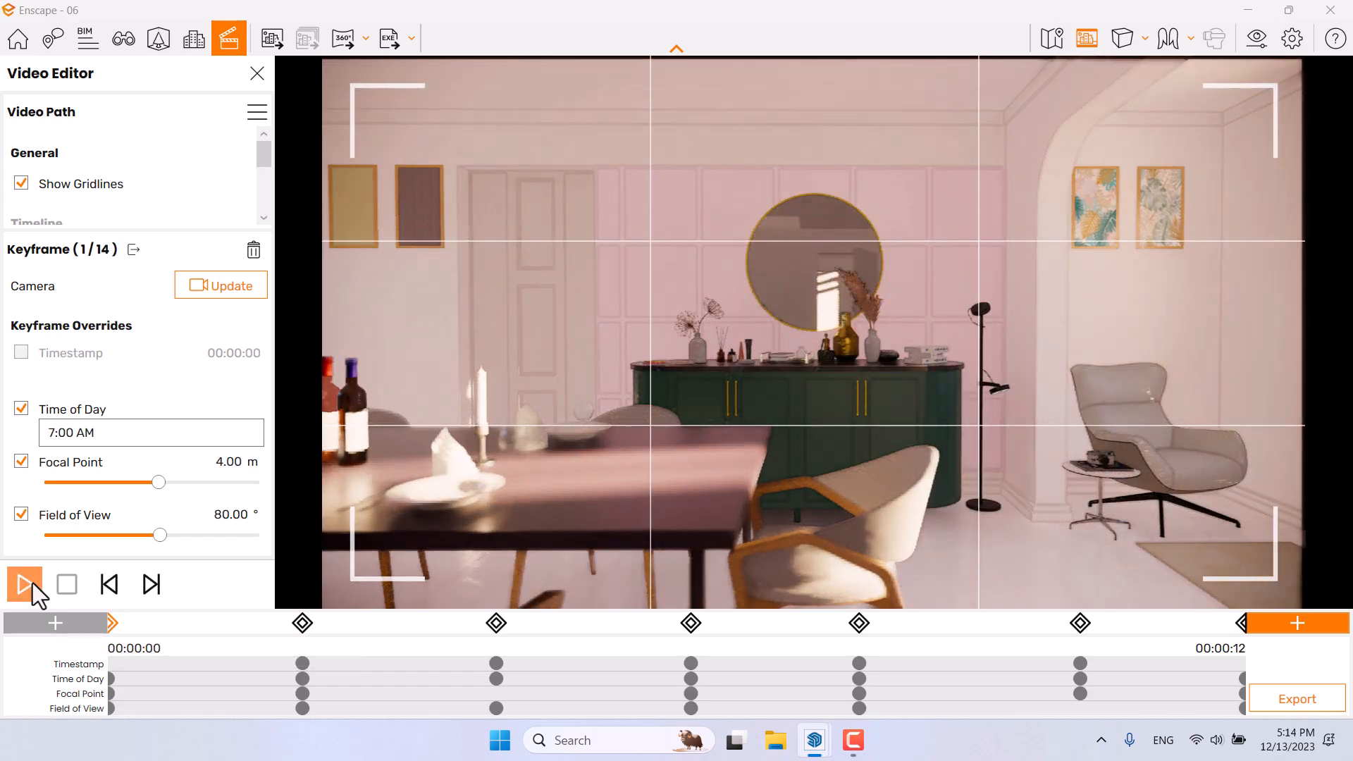
{"action": "left_click", "coordinate": [33, 582]}
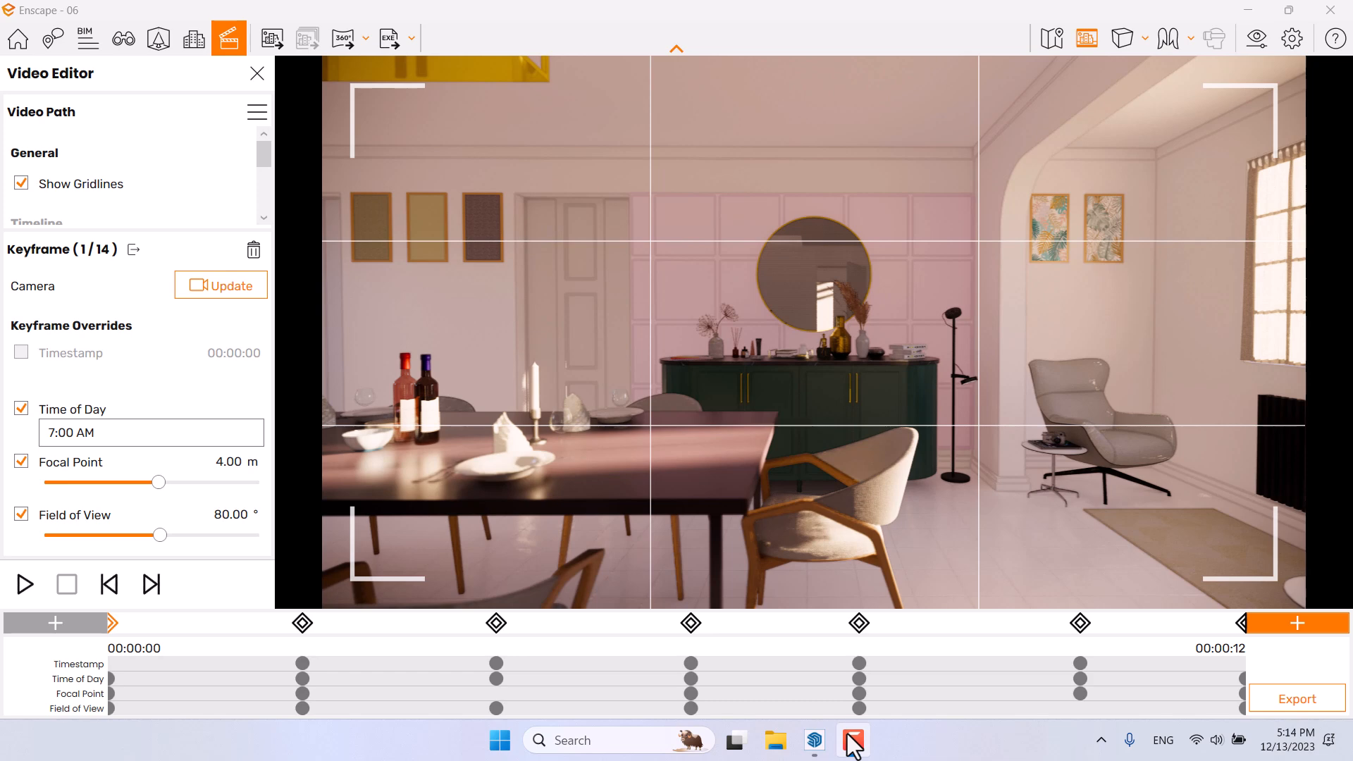
Step: Set the camera's depth of field to 8% in the visual settings
{"action": "left_click", "coordinate": [1272, 703]}
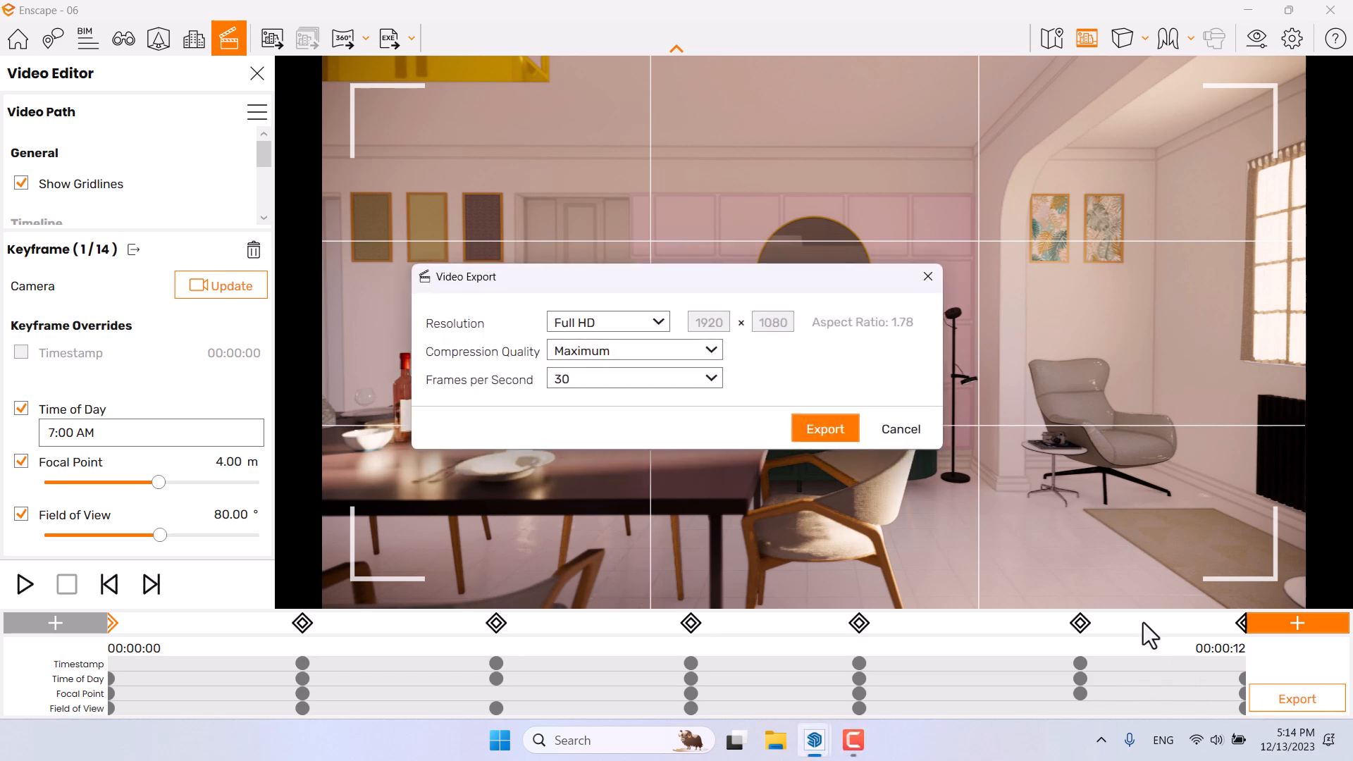
{"action": "left_click", "coordinate": [902, 431]}
{"action": "left_click", "coordinate": [1257, 38]}
{"action": "left_click", "coordinate": [1306, 443]}
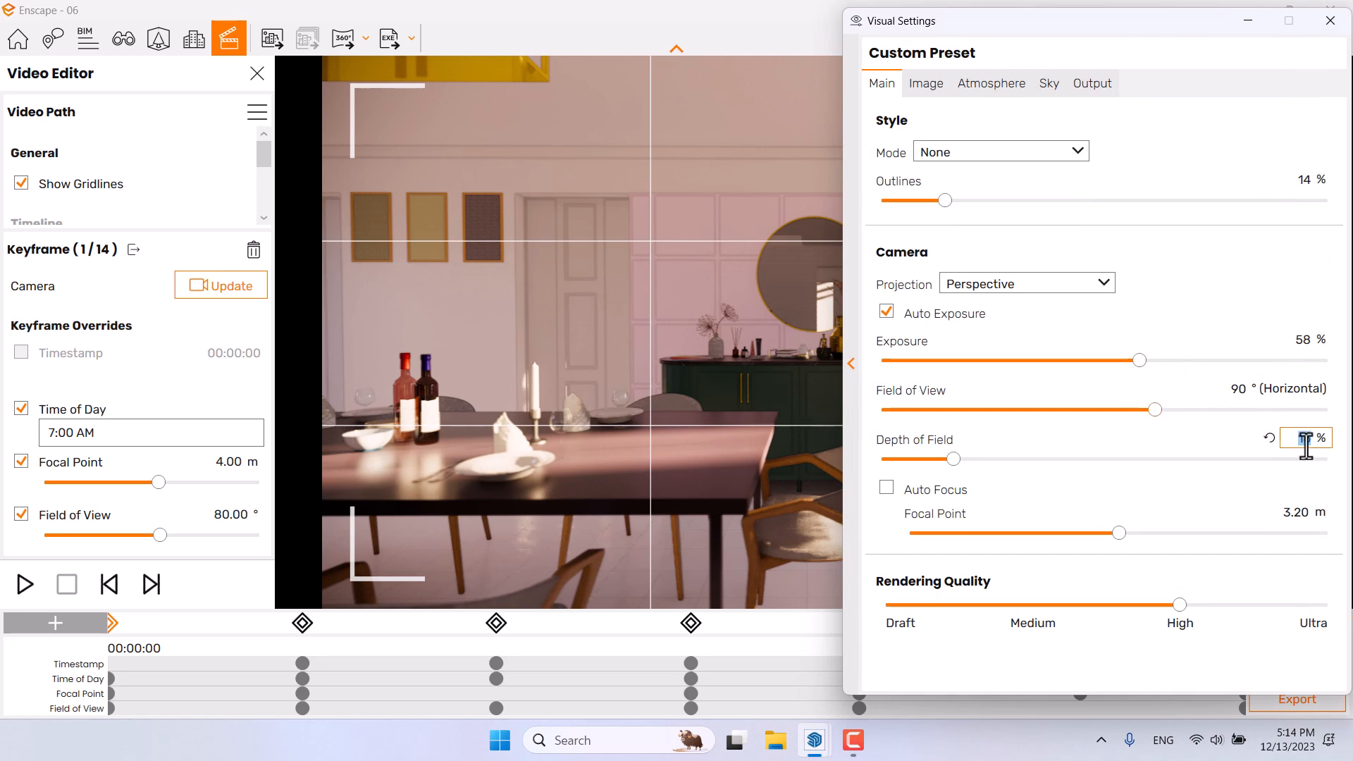
{"action": "type", "text": "0"}
{"action": "left_click", "coordinate": [1331, 20]}
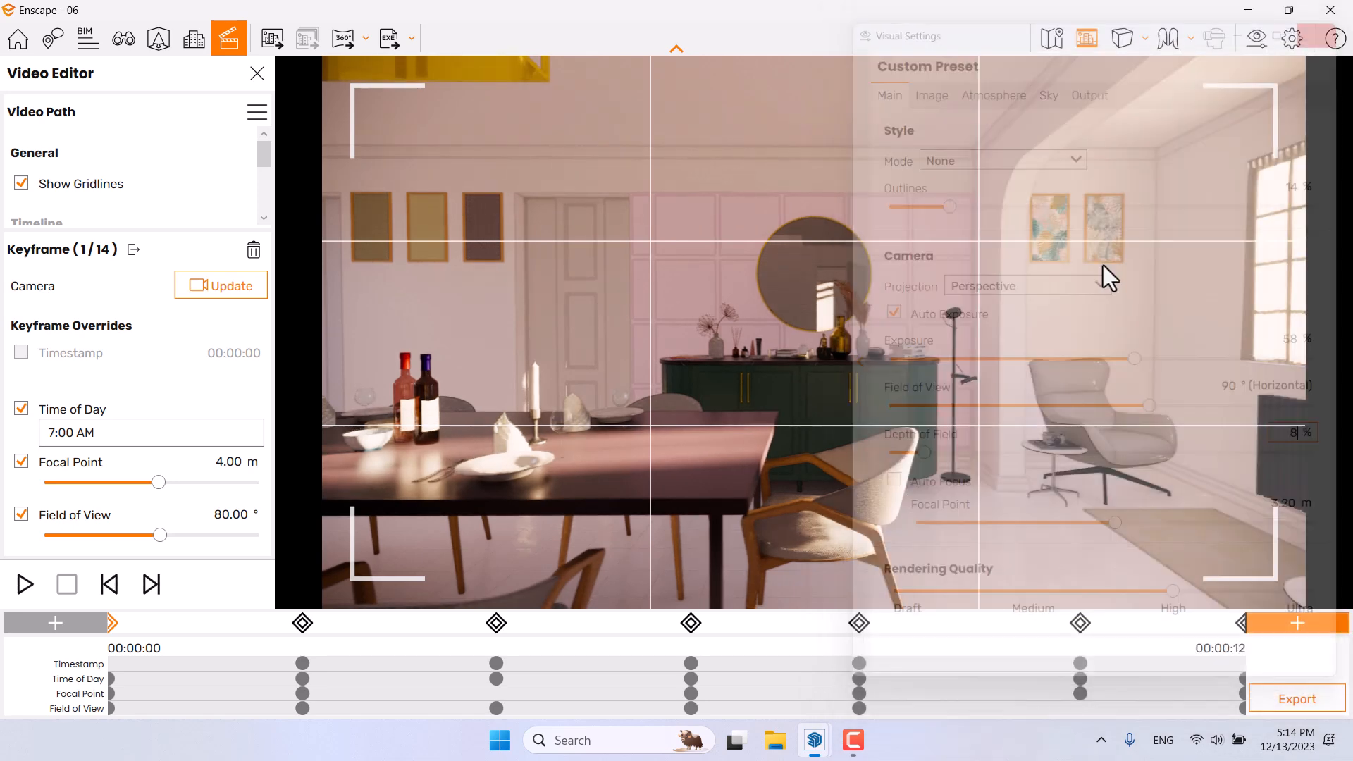
Step: Set the camera exposure to 62% and the outlines to 10% in the visual settings
{"action": "left_click", "coordinate": [1256, 38]}
{"action": "left_click", "coordinate": [1304, 345]}
{"action": "type", "text": "62"}
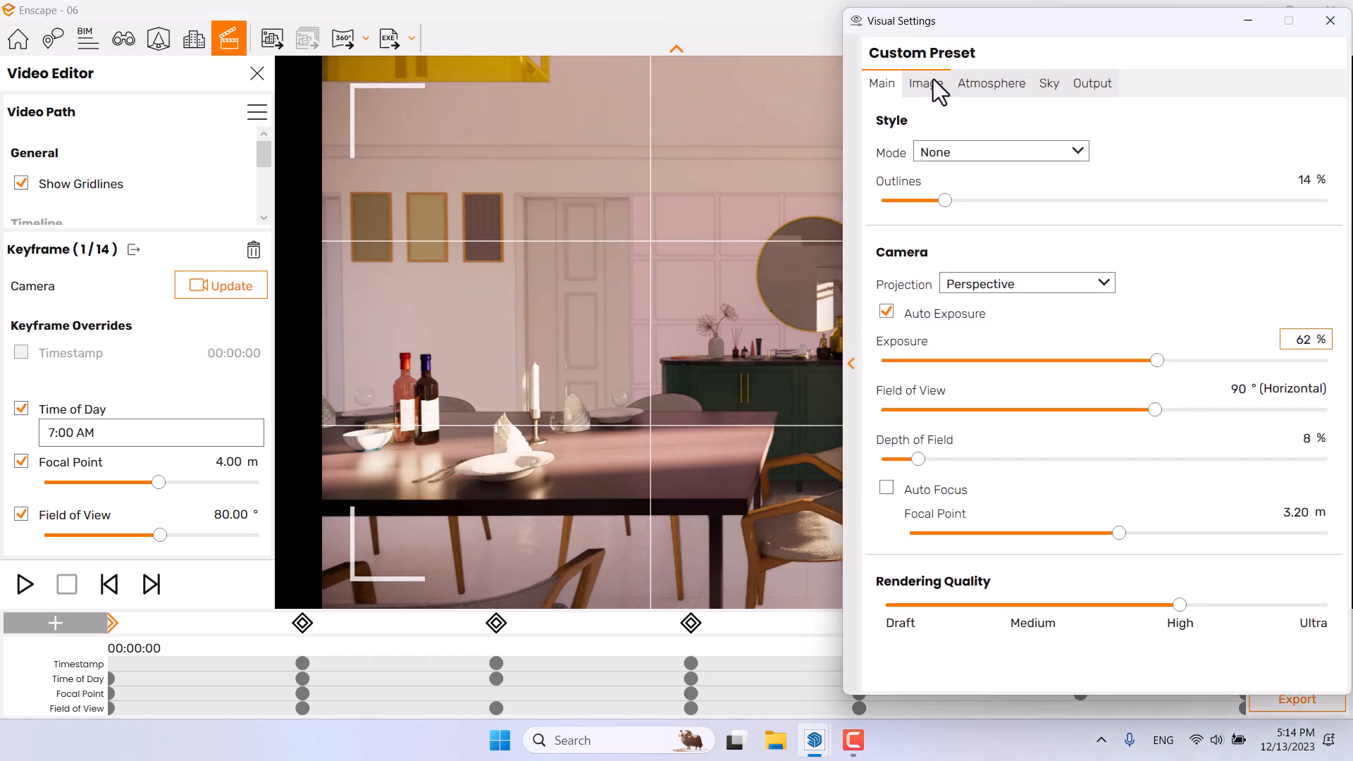
{"action": "left_click", "coordinate": [1315, 180]}
{"action": "type", "text": "10"}
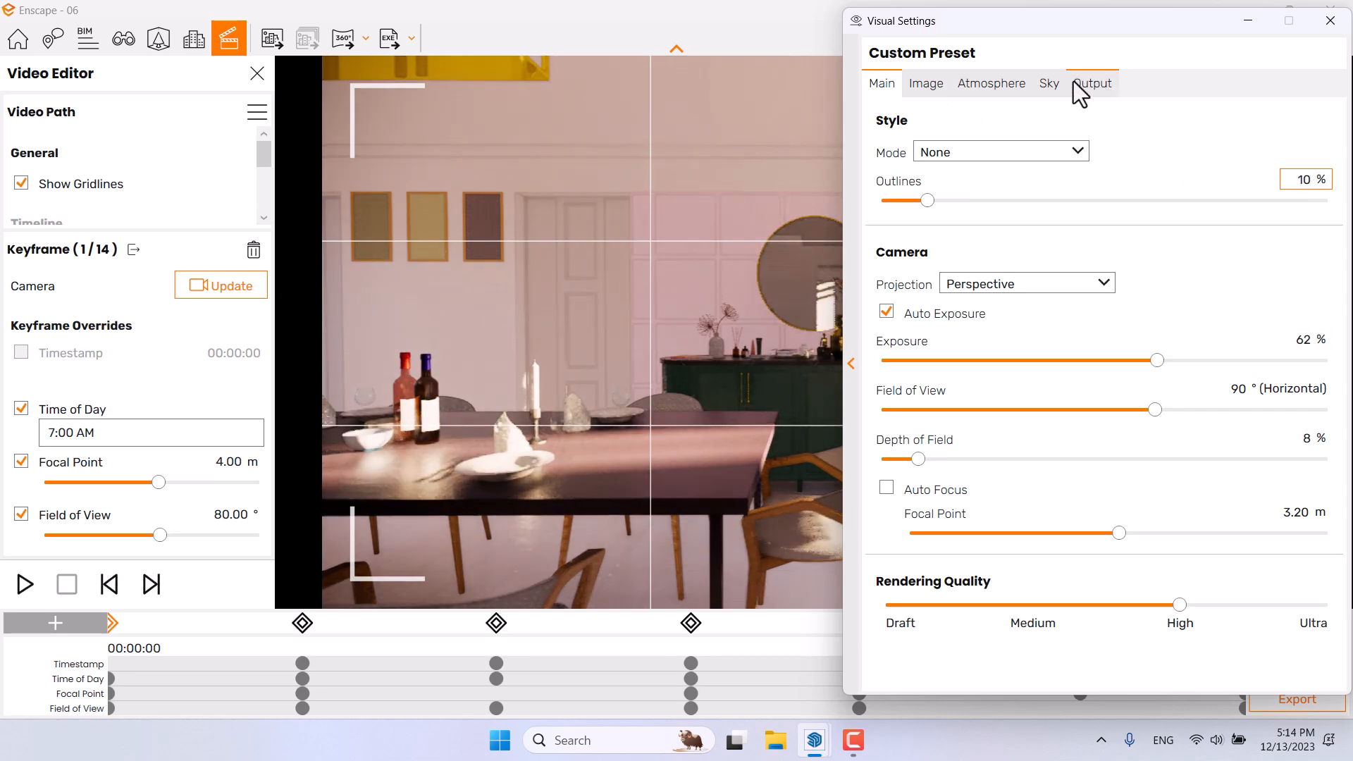
Step: Review the output, sky, atmosphere and image categories of the visual settings, and close the settings
{"action": "left_click", "coordinate": [1078, 85]}
{"action": "left_click", "coordinate": [1049, 84]}
{"action": "left_click", "coordinate": [991, 85]}
{"action": "left_click", "coordinate": [926, 85]}
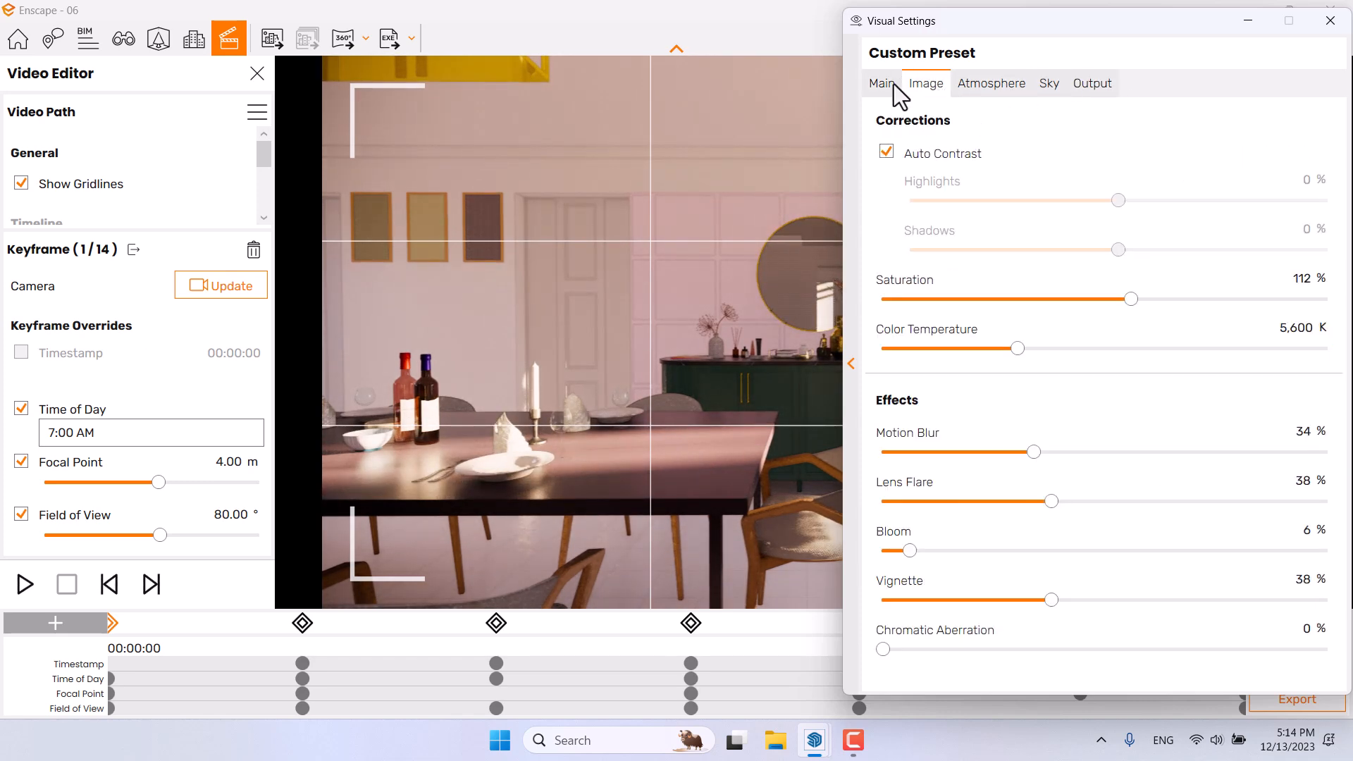
{"action": "left_click", "coordinate": [893, 86]}
{"action": "left_click", "coordinate": [1330, 20]}
Step: Configure the video export with Full HD resolution, BluRay compression quality and 30 frames per second
{"action": "left_click", "coordinate": [1297, 698]}
{"action": "left_click", "coordinate": [650, 356]}
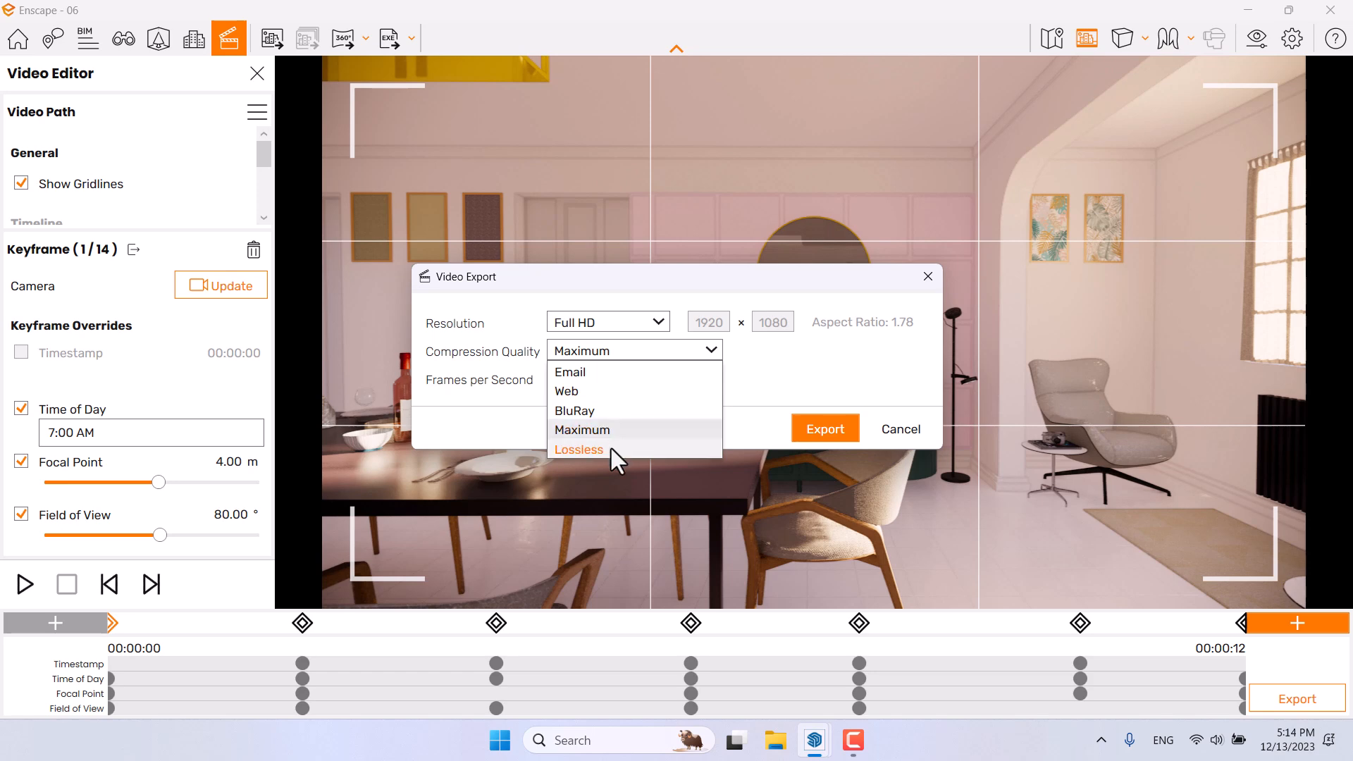
{"action": "left_click", "coordinate": [589, 410]}
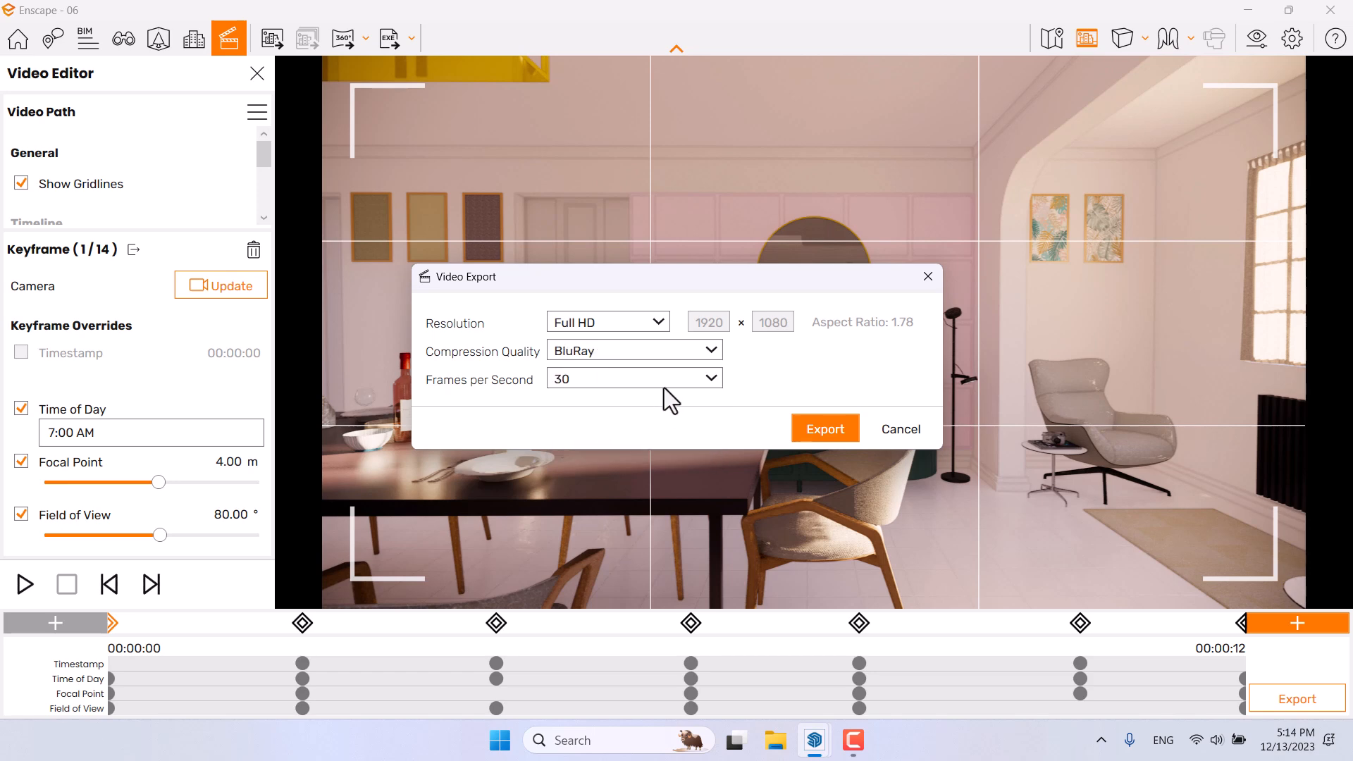
{"action": "left_click", "coordinate": [619, 327]}
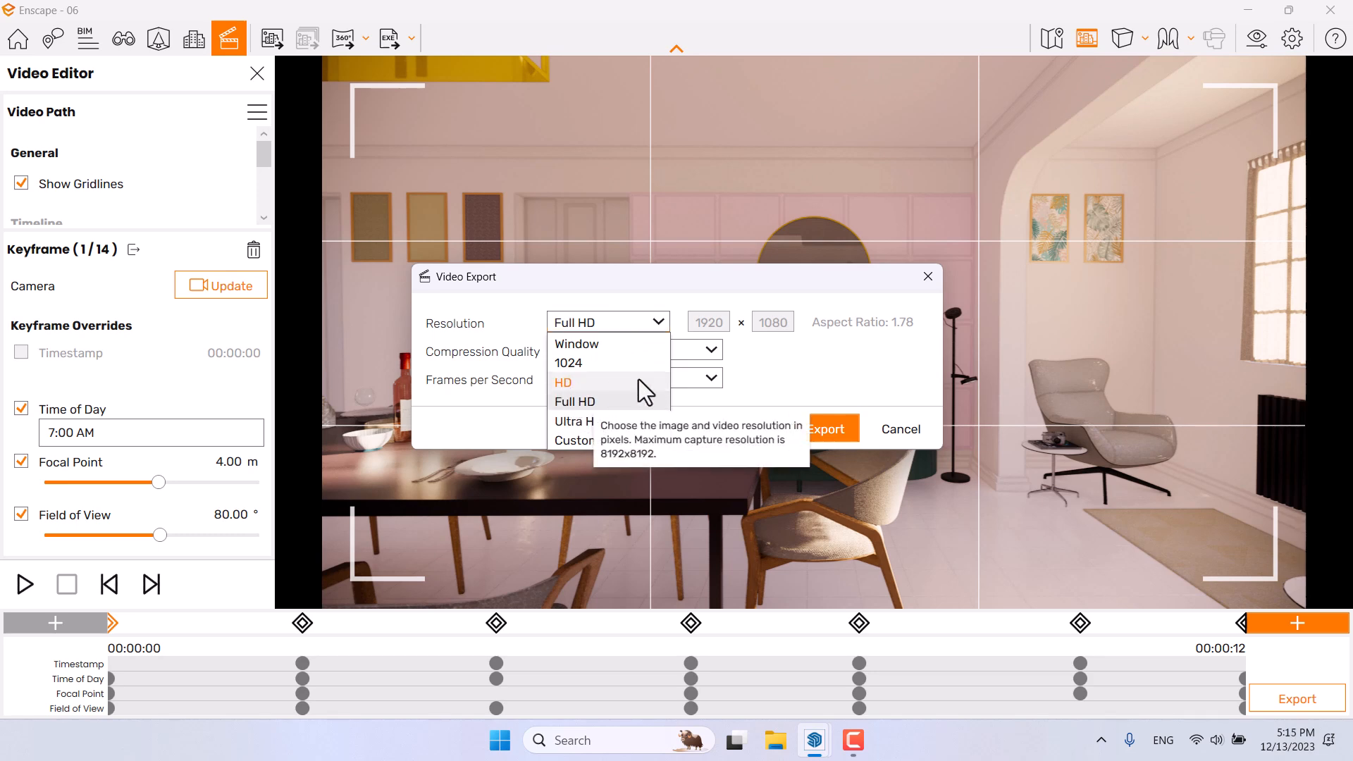
{"action": "left_click", "coordinate": [861, 358]}
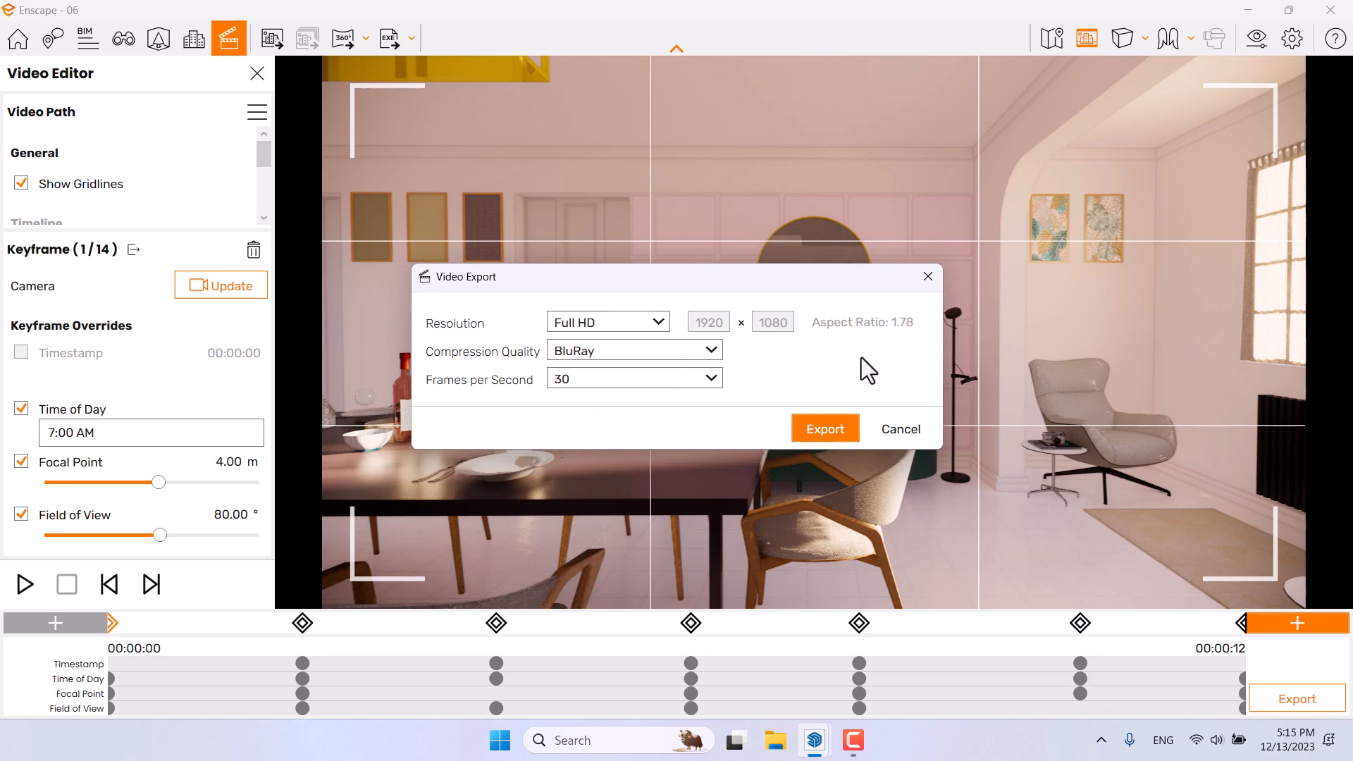
{"action": "left_click", "coordinate": [654, 375]}
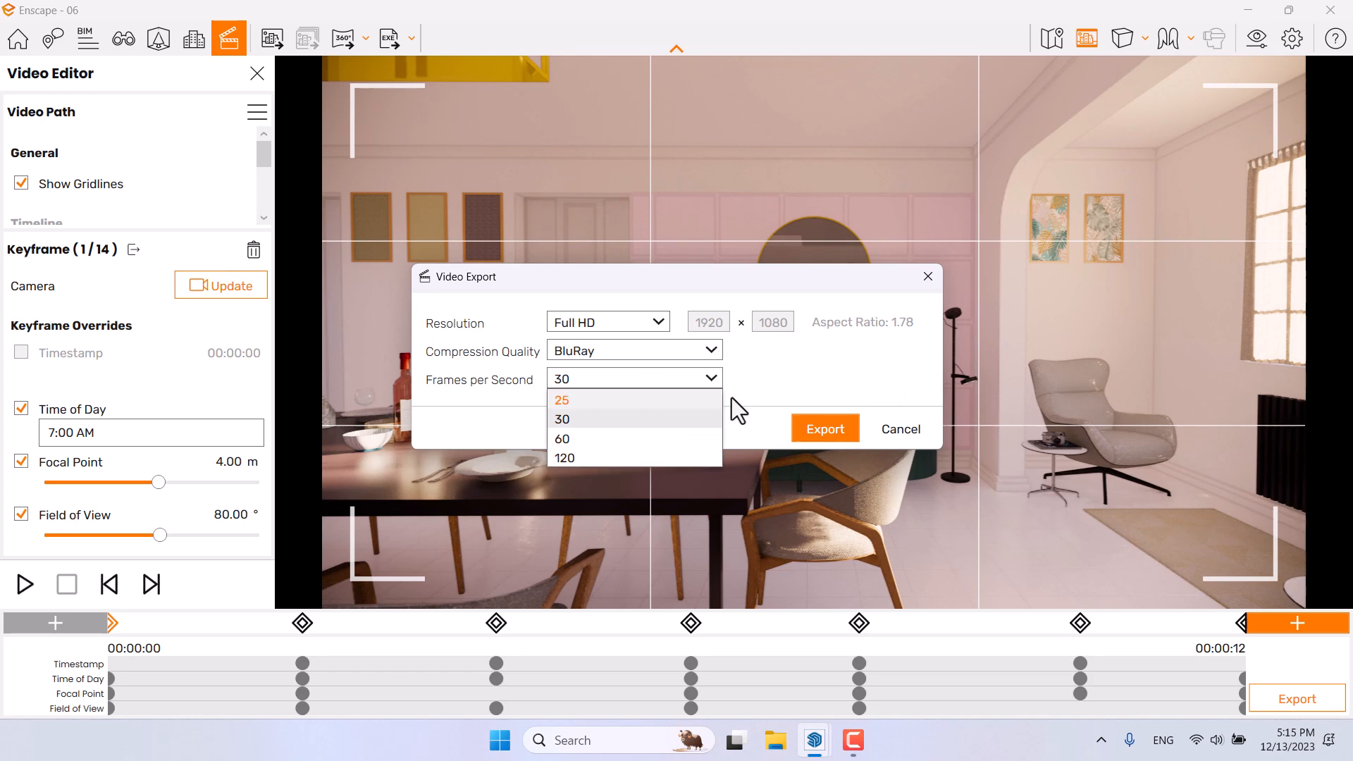
{"action": "left_click", "coordinate": [569, 418]}
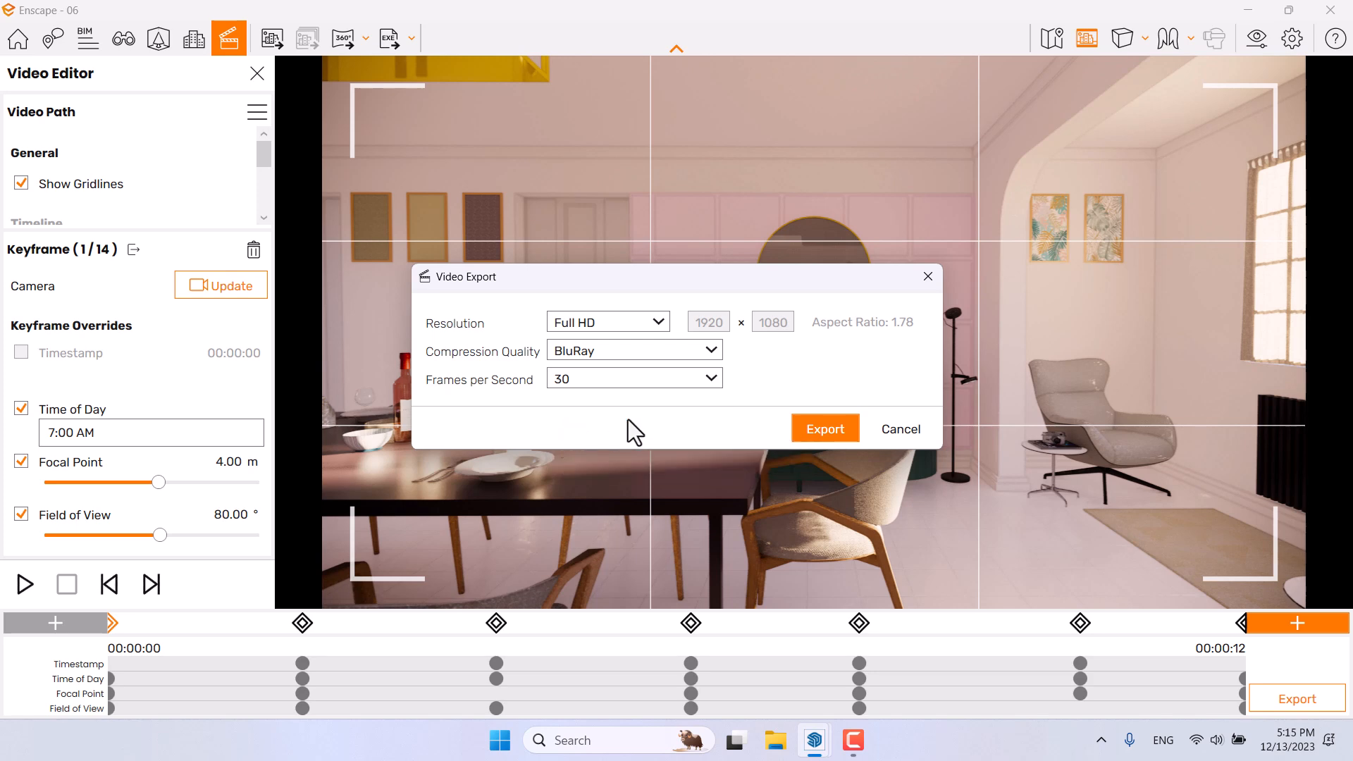
Step: Export the camera animation to the Desktop as an MP4 video named Animation
{"action": "left_click", "coordinate": [814, 423]}
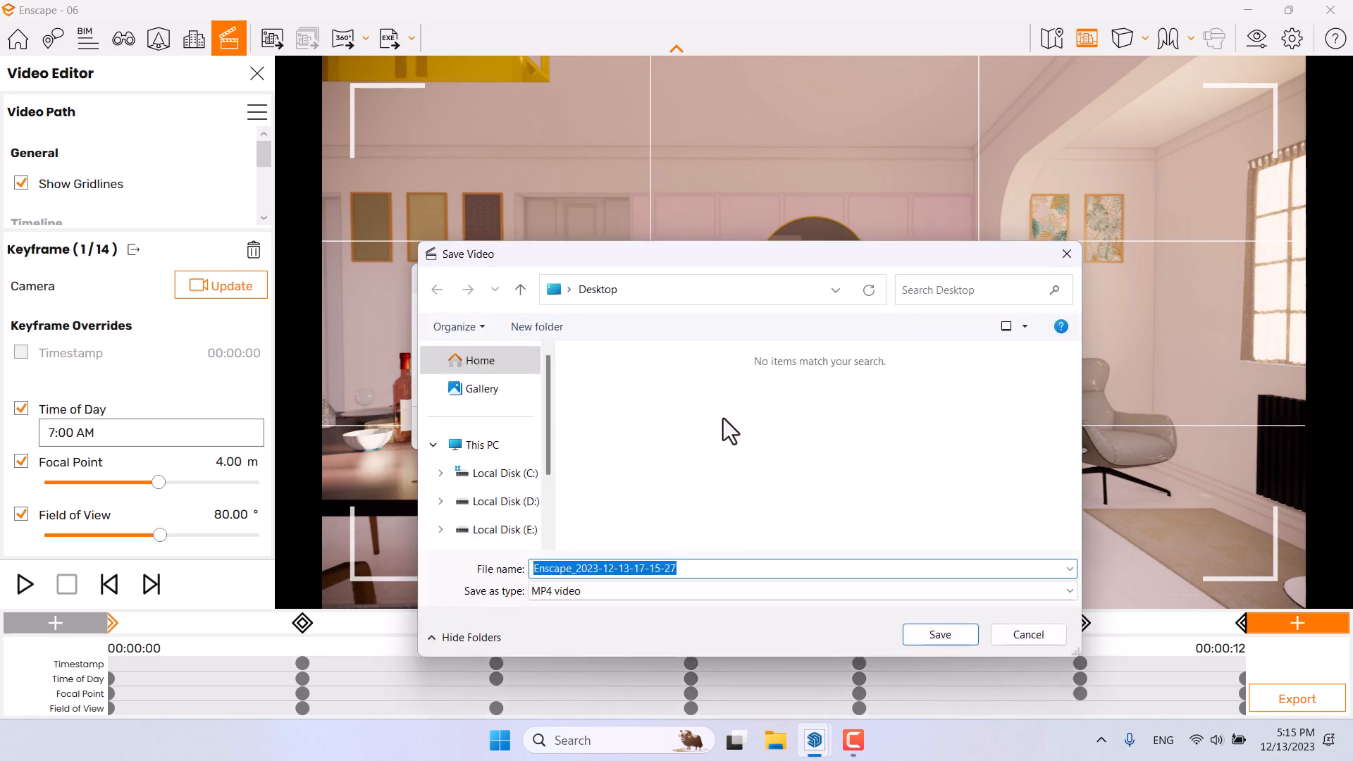
{"action": "type", "text": "A"}
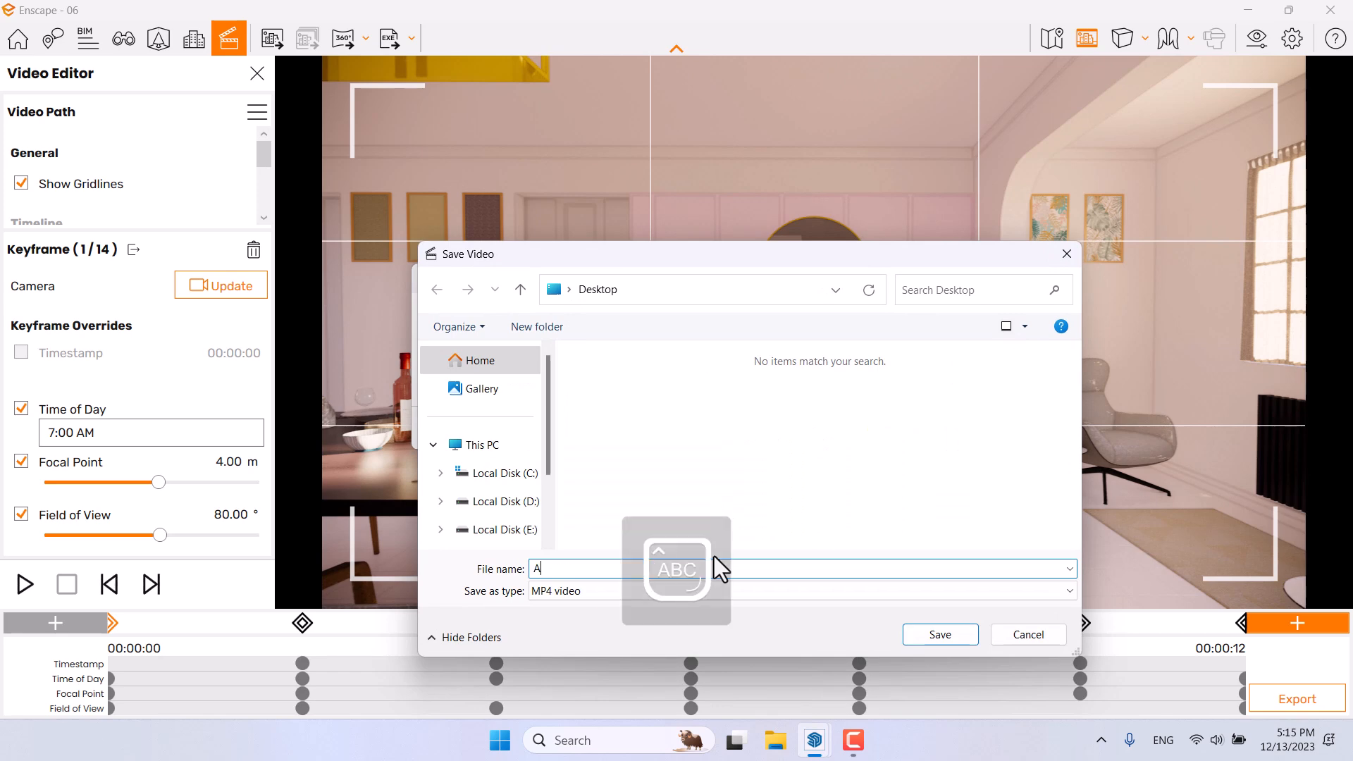
{"action": "type", "text": "nimation"}
{"action": "left_click", "coordinate": [940, 635]}
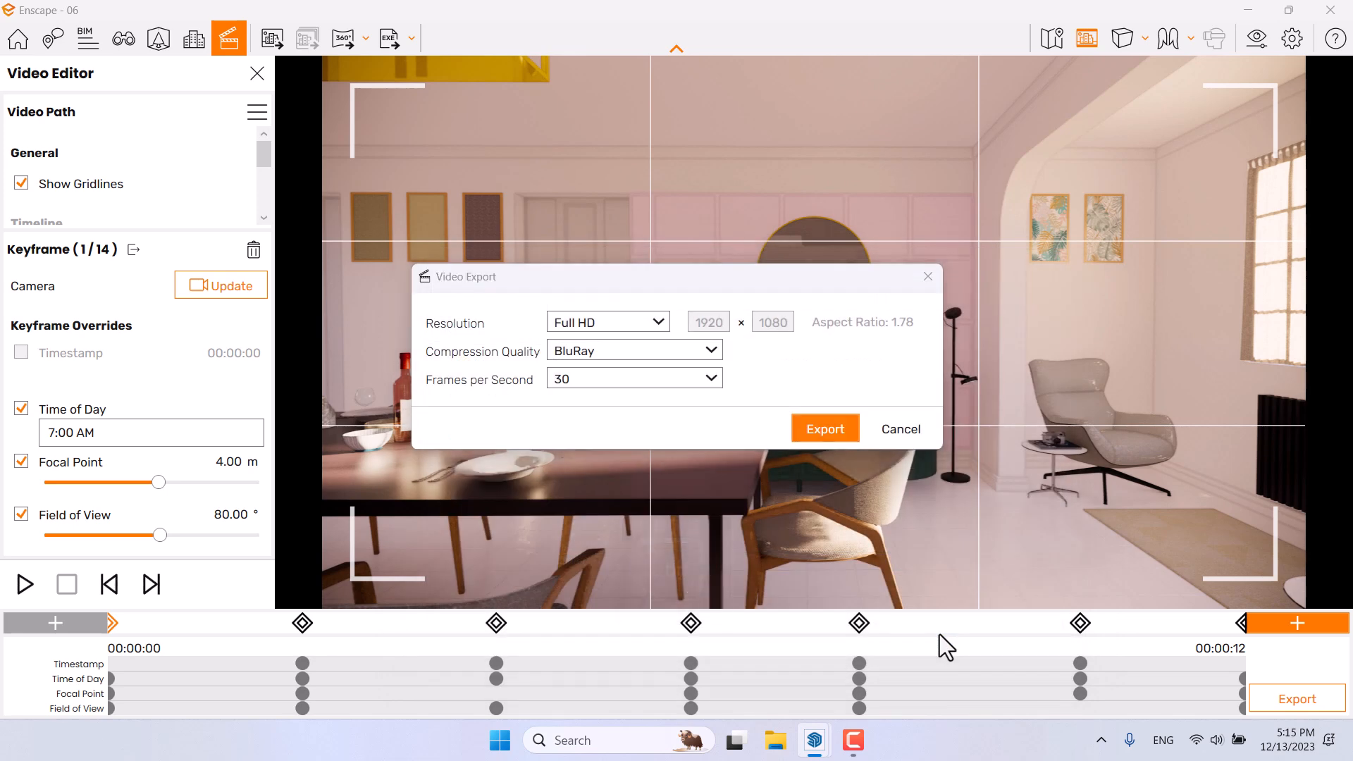